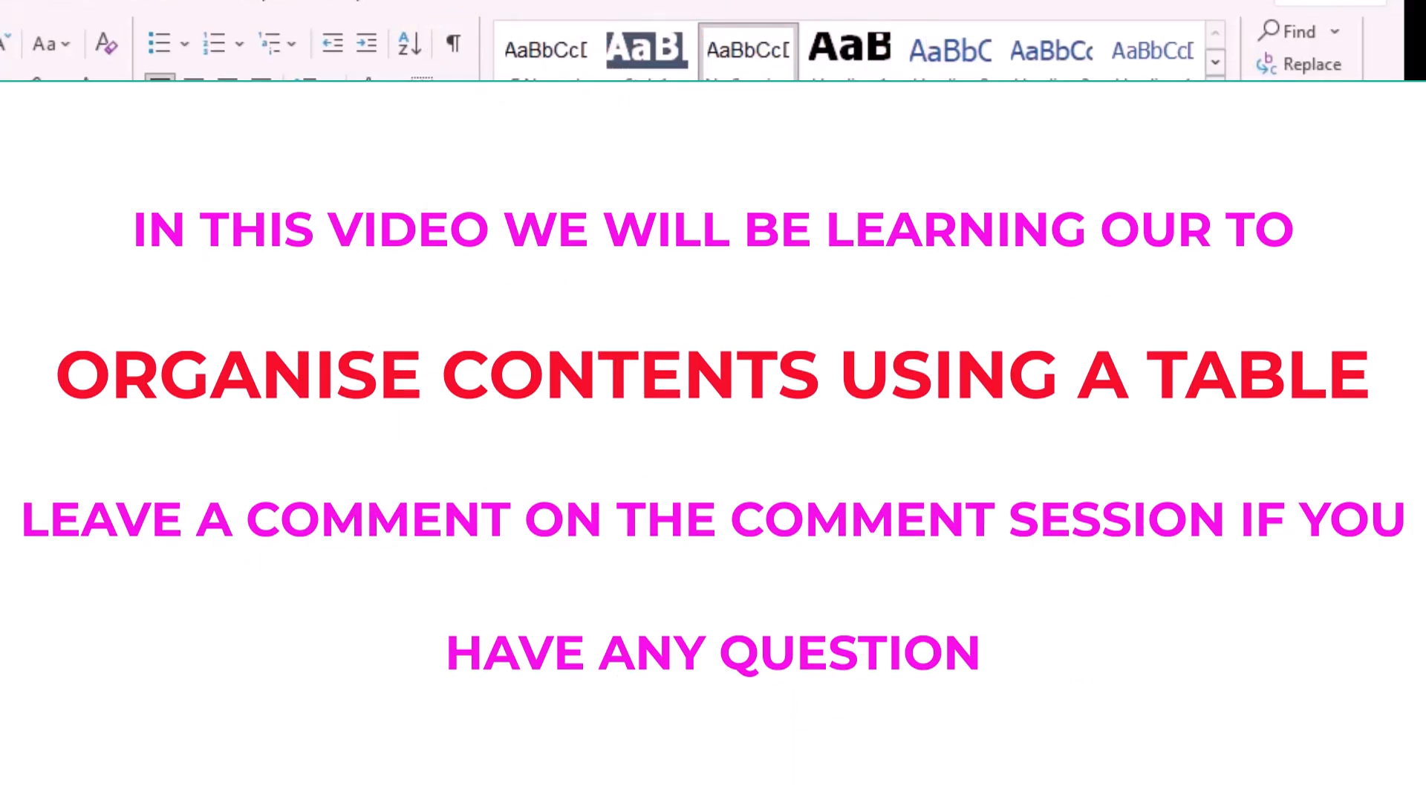
Split Table 1 in the exercise at the row starting with the red "Split table" text, making it the new table's first row
left_click_drag(1387, 683, 1386, 677)
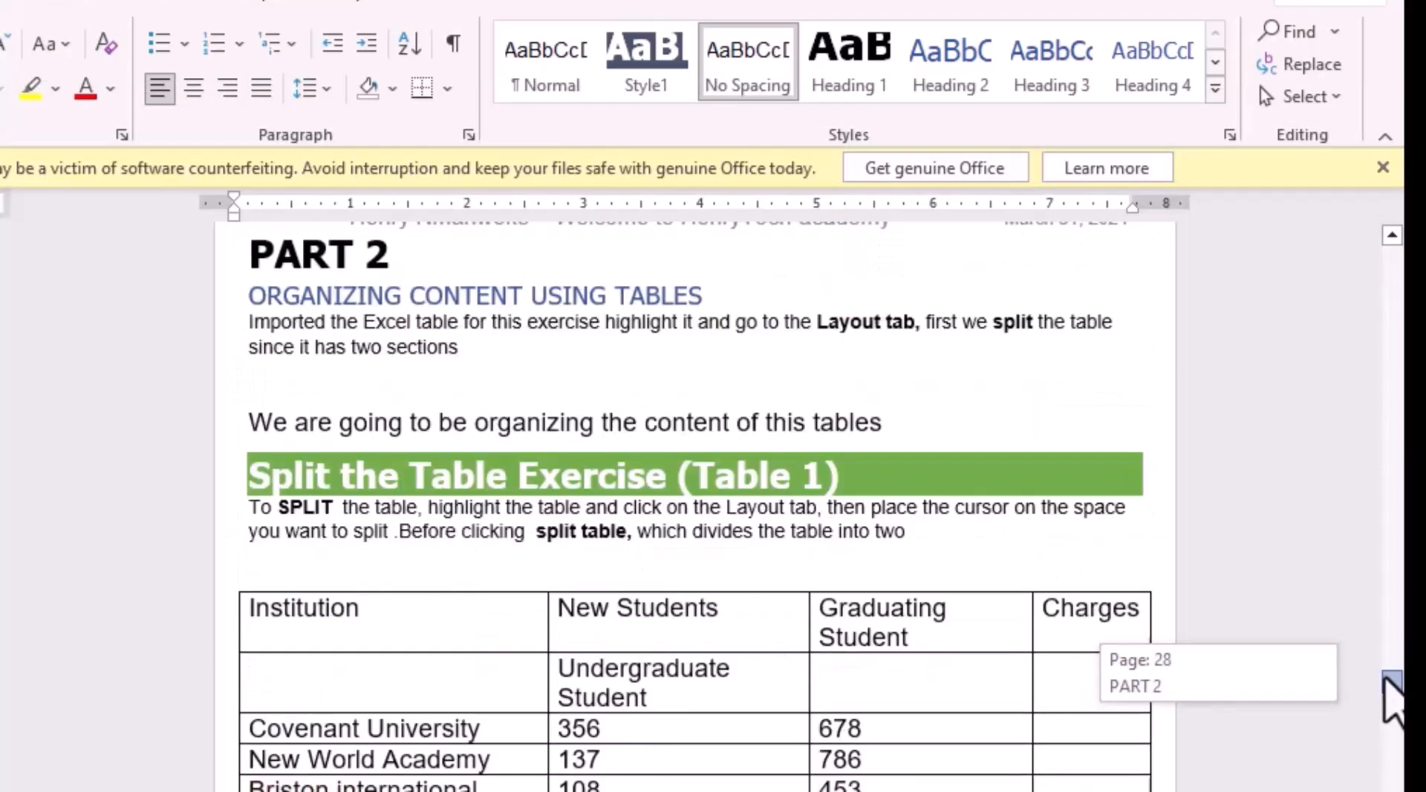
left_click_drag(1386, 678, 1386, 679)
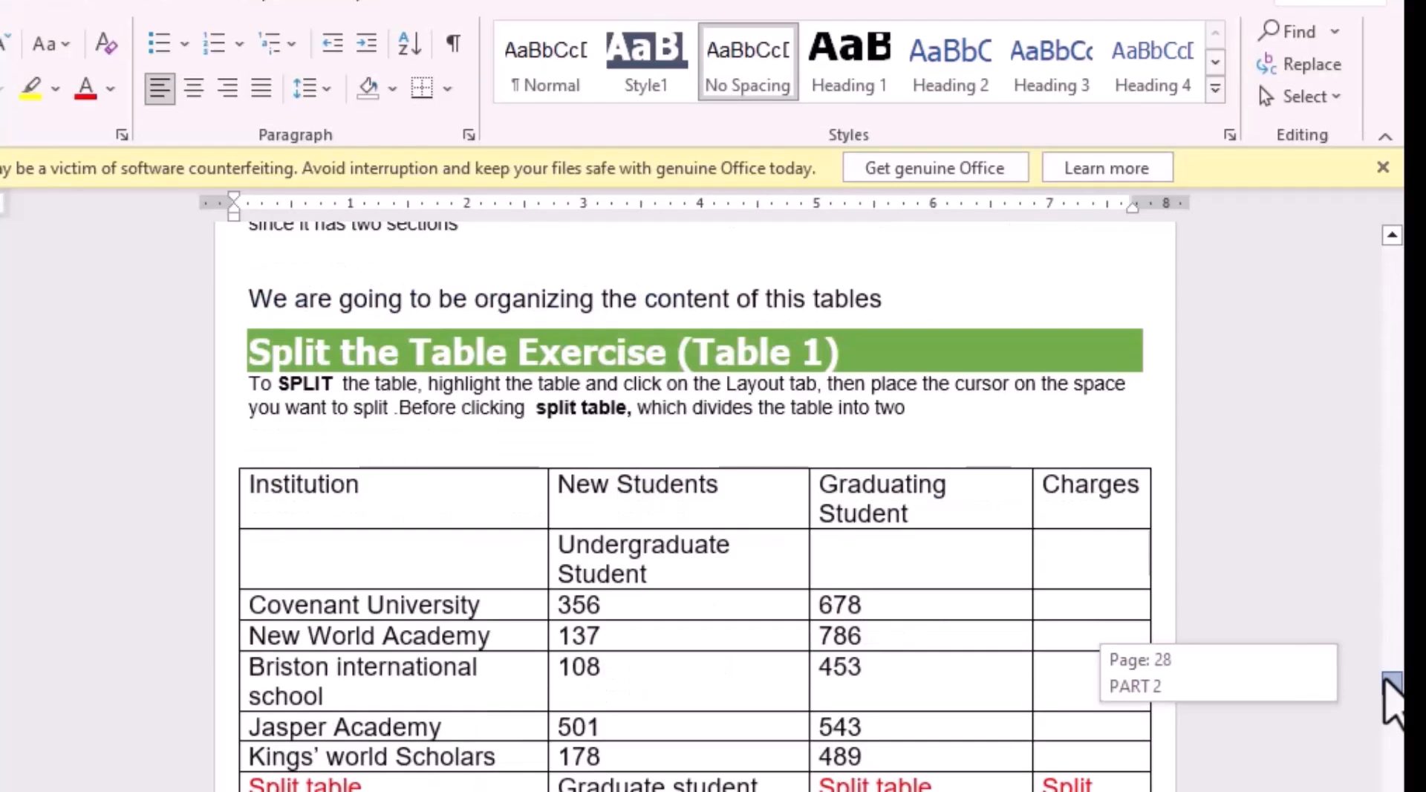
left_click_drag(1387, 679, 1386, 681)
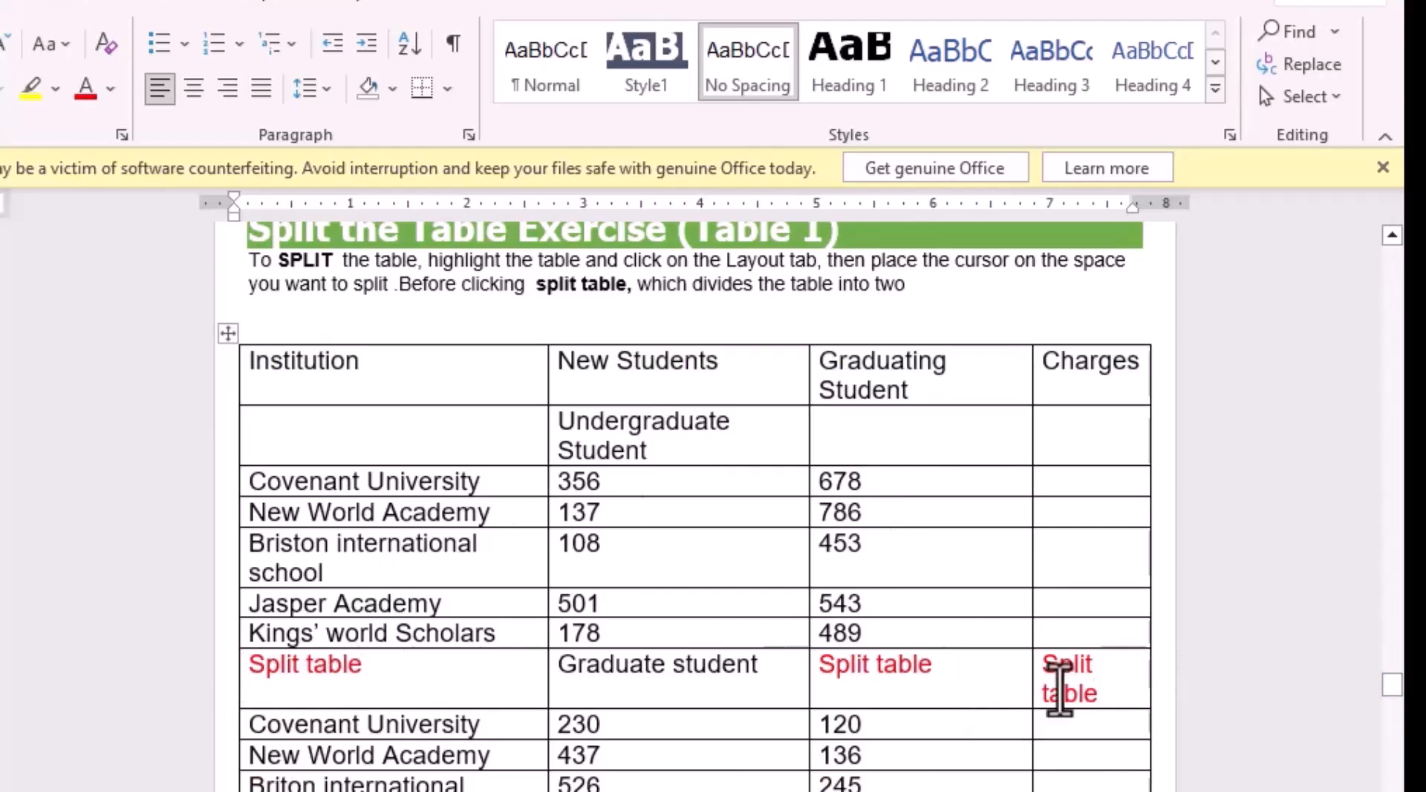
left_click_drag(1393, 690, 1394, 687)
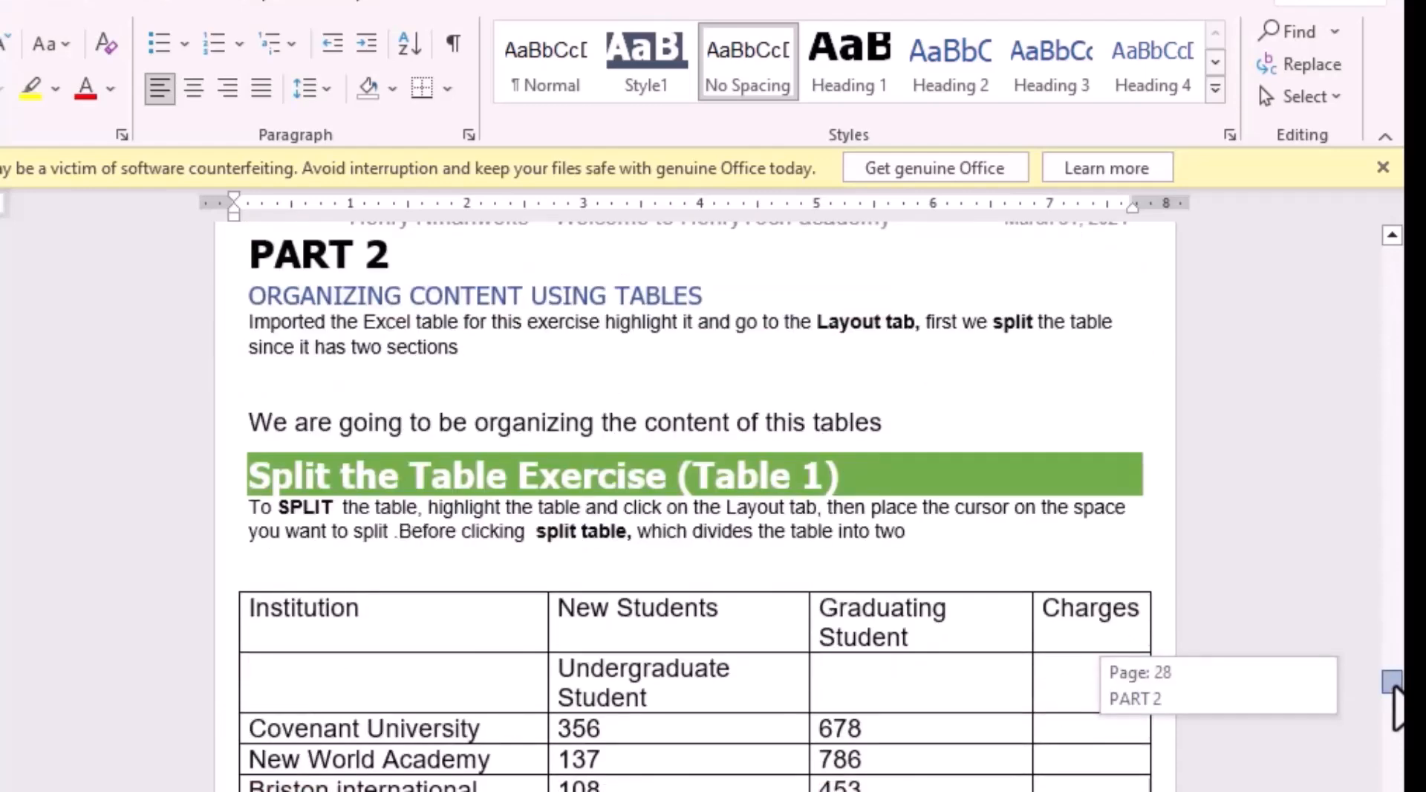
left_click_drag(1393, 687, 1393, 690)
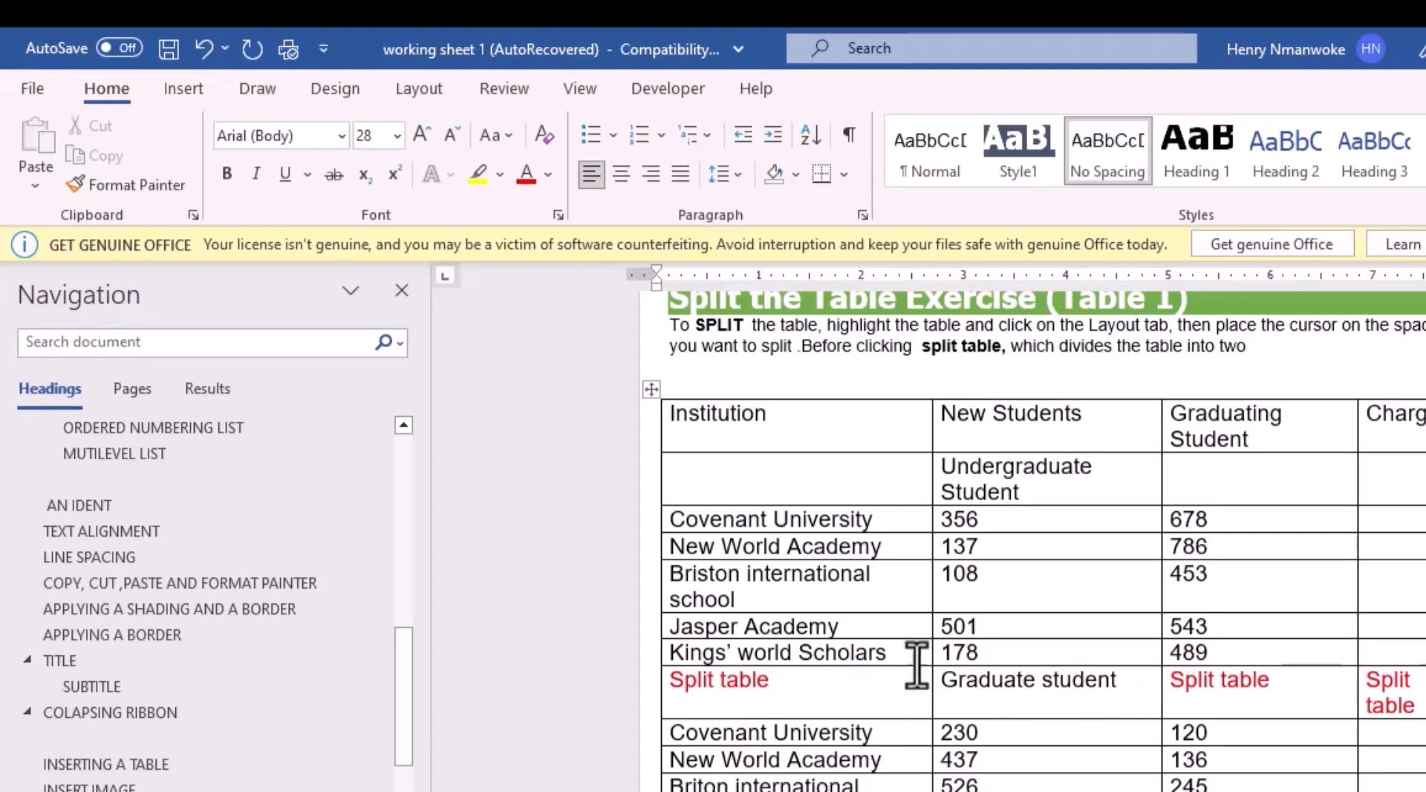
left_click(890, 707)
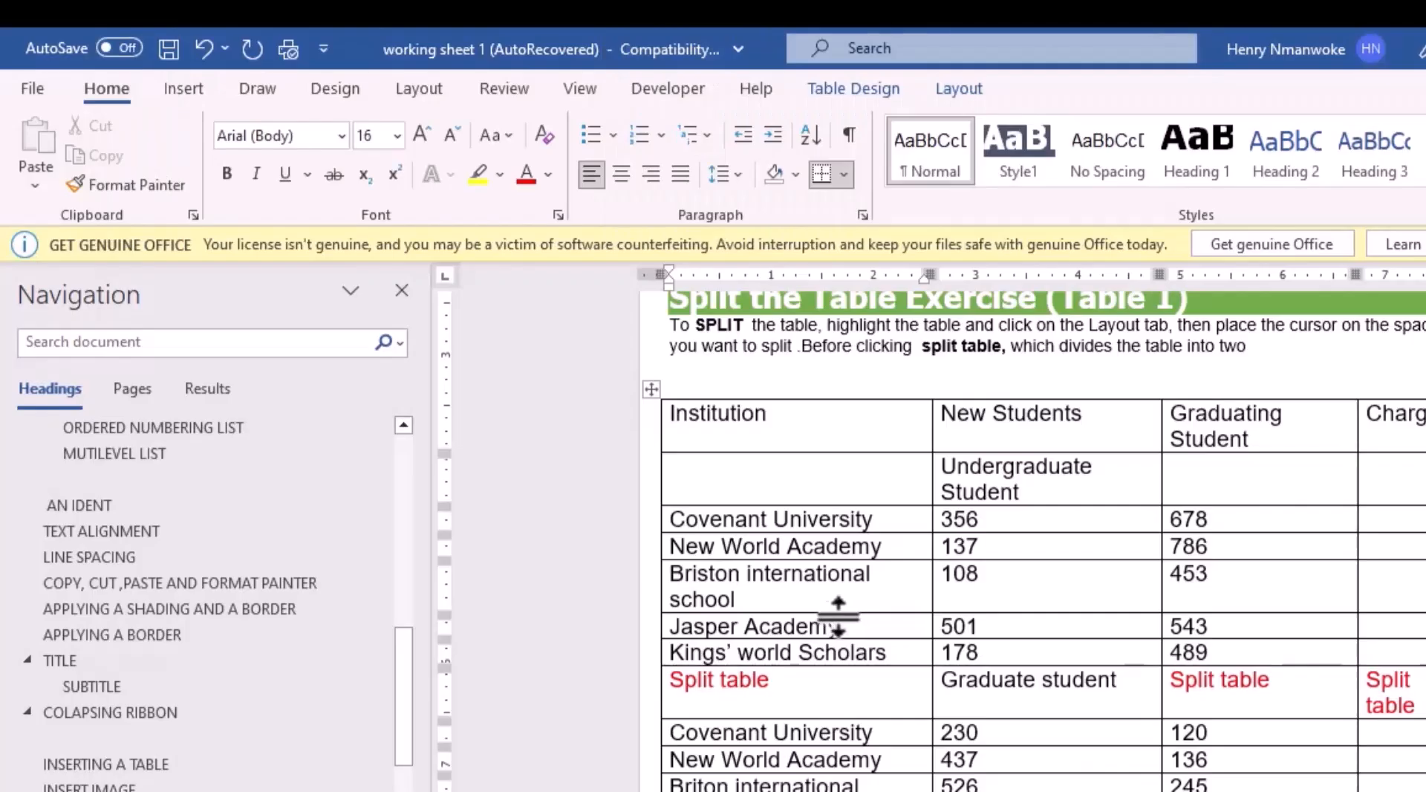
left_click(959, 87)
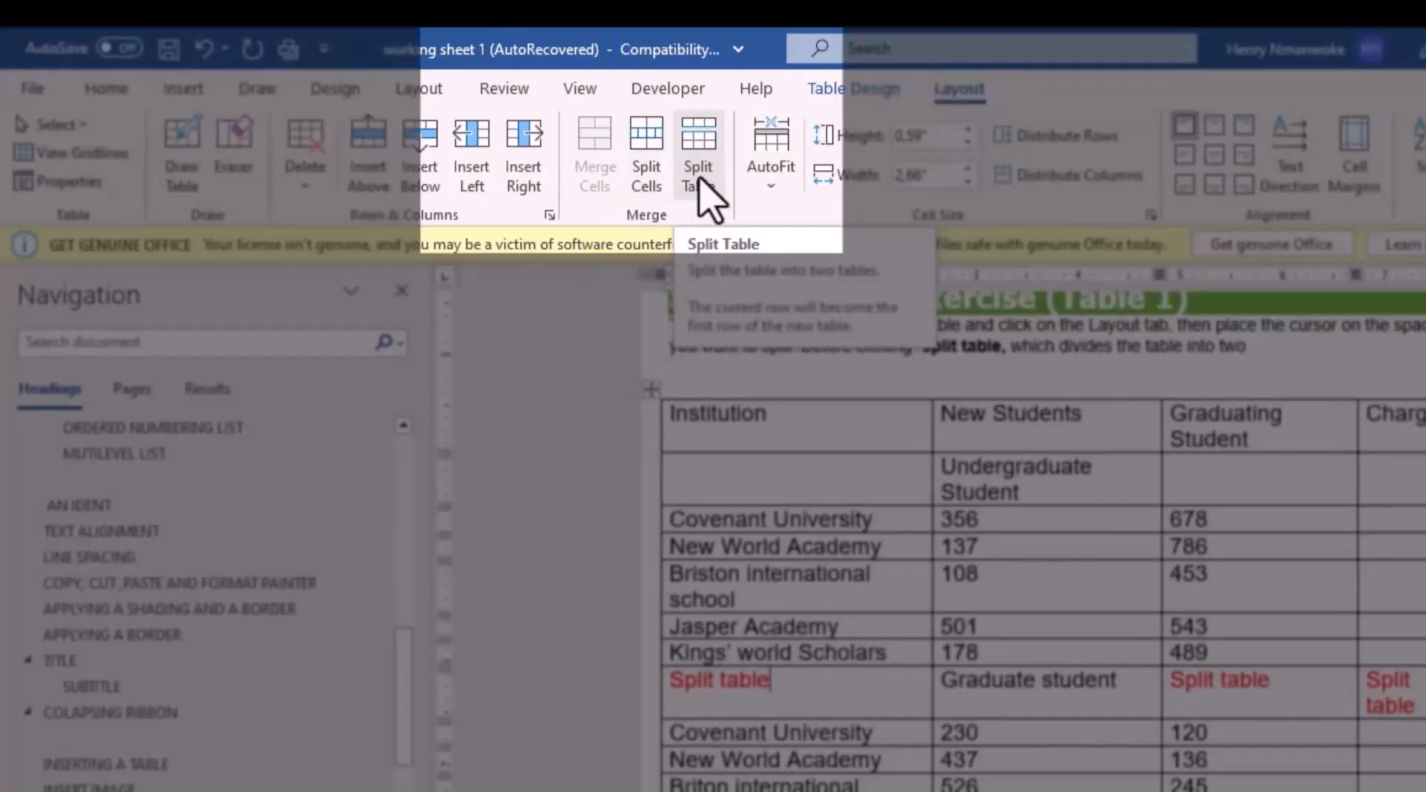
left_click(699, 178)
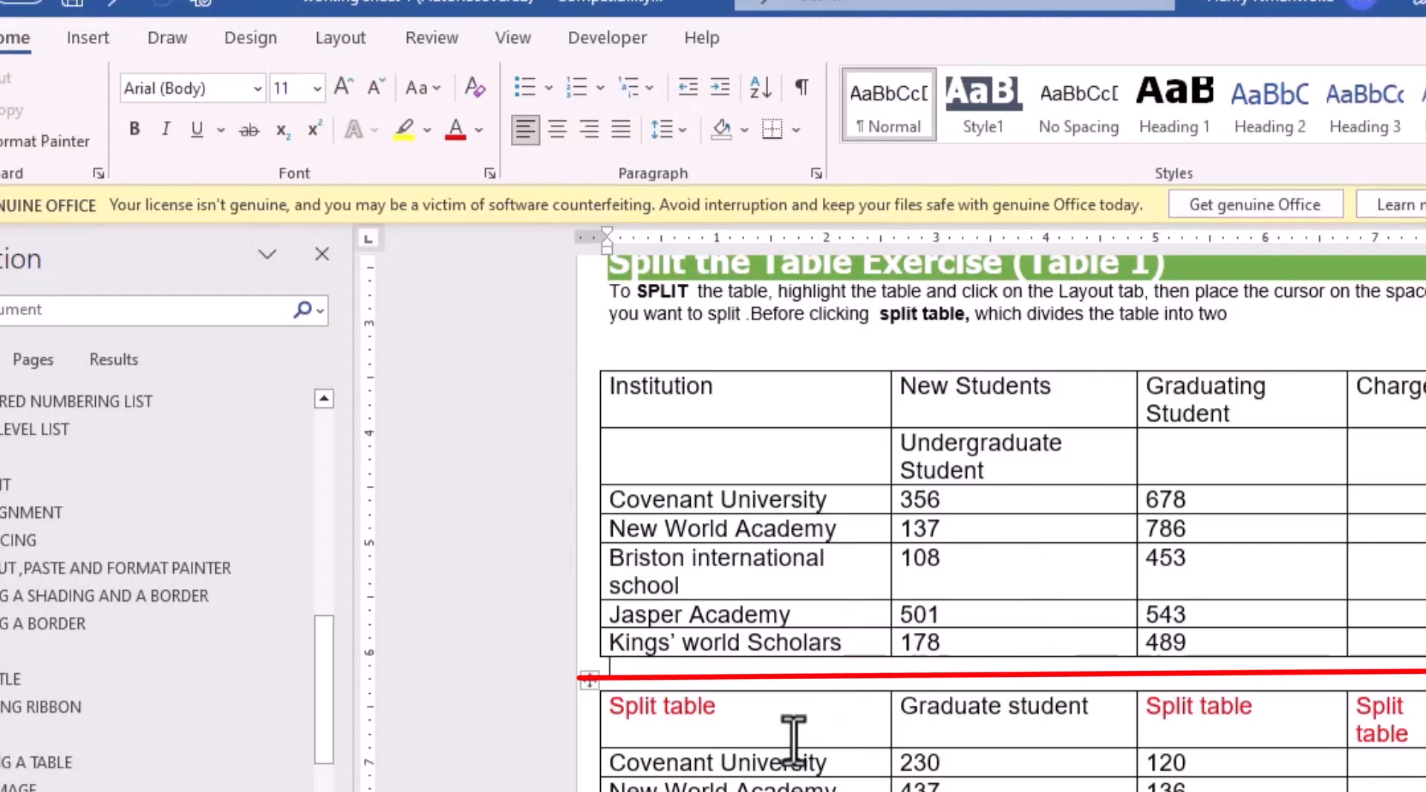
Replace the red "Split table" placeholders in the second table's header row with Institution, Graduating student and Charges
left_click(808, 711)
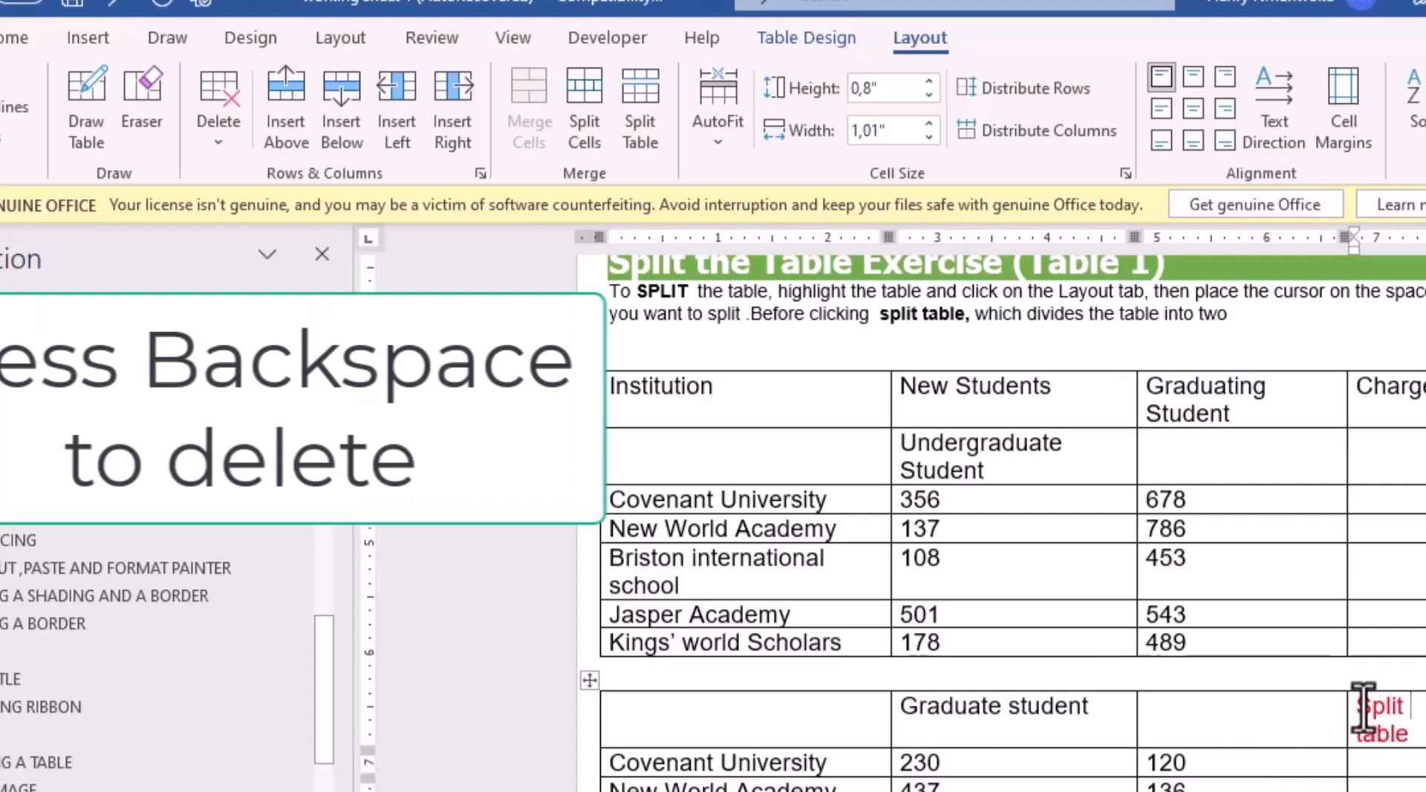
left_click_drag(1362, 707, 1399, 739)
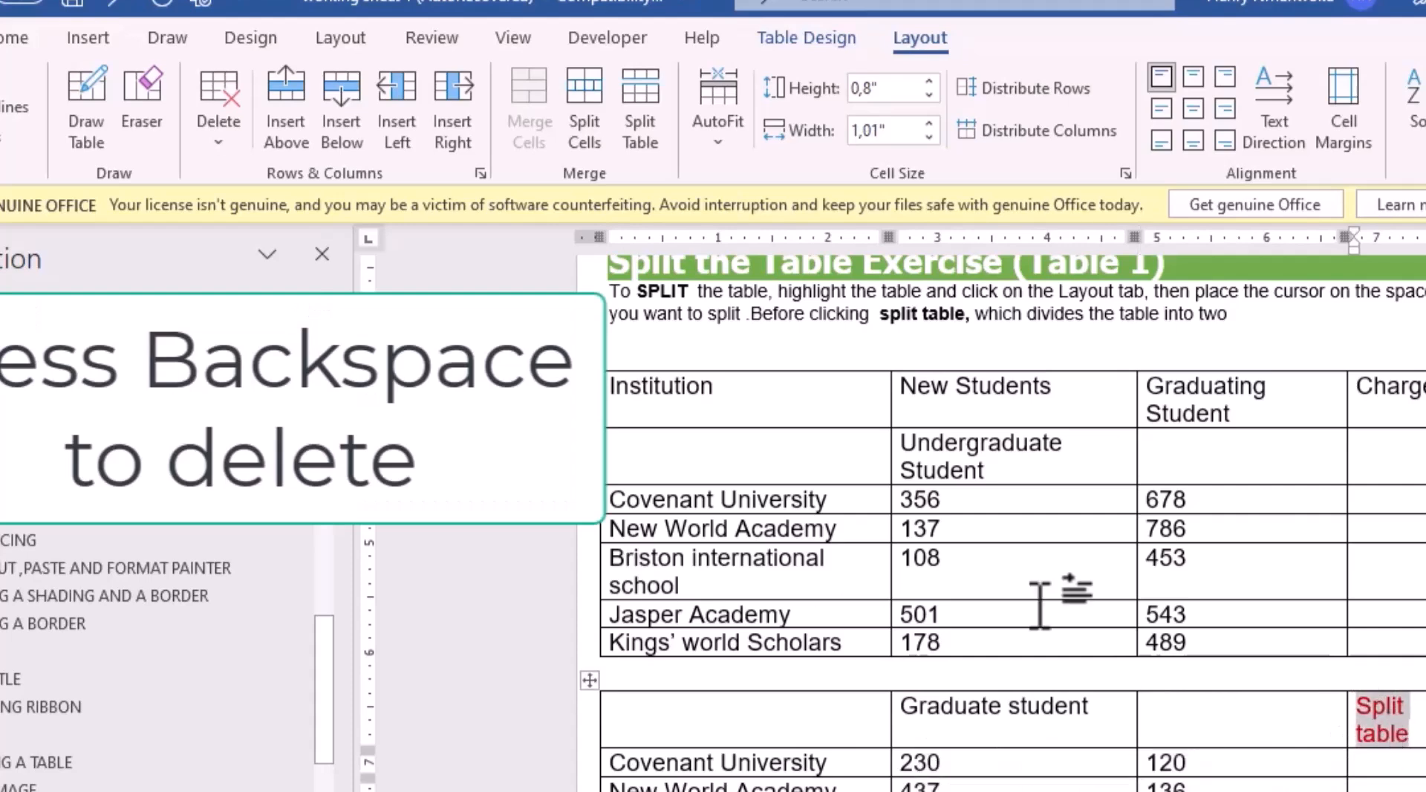
key("BackSpace")
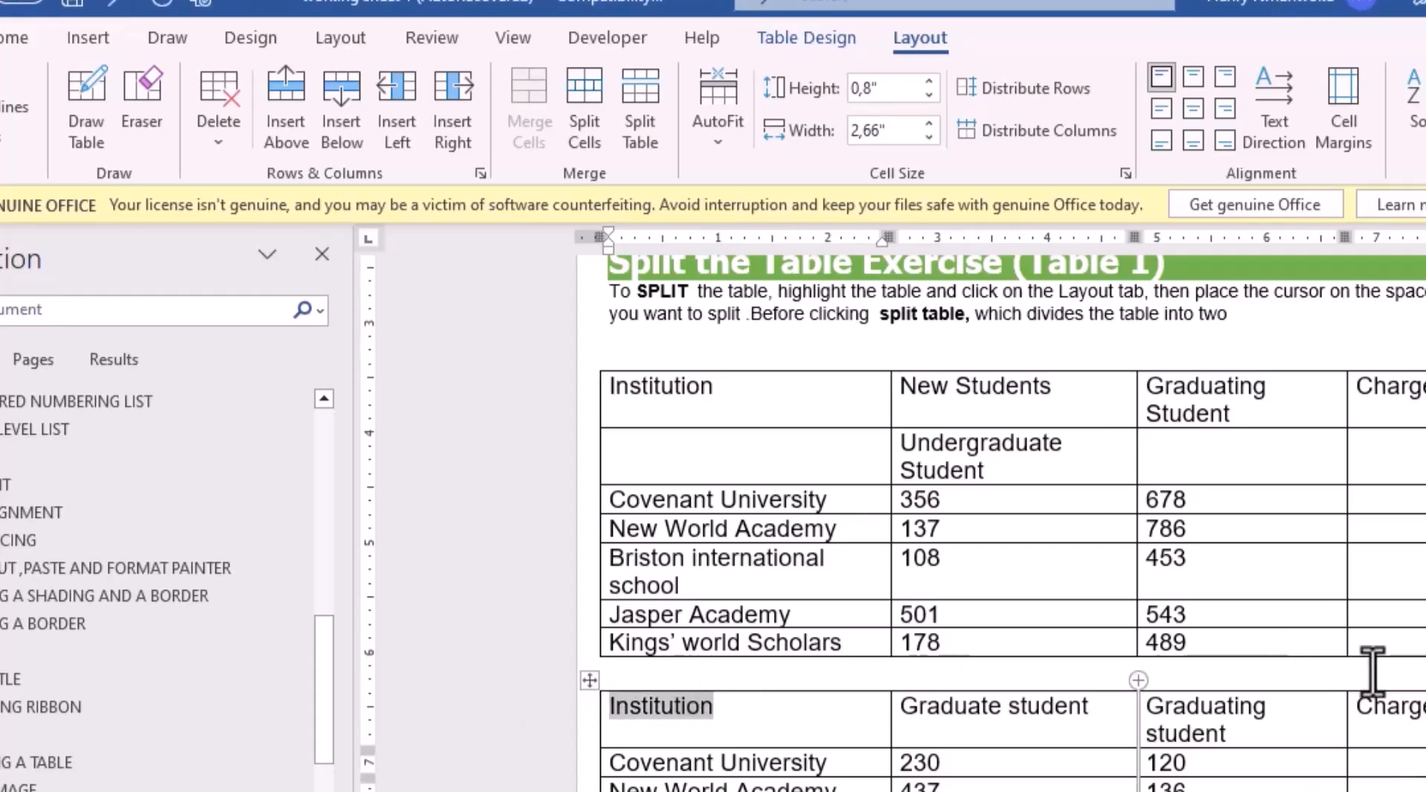
Split the second table again at the Briton international school row
scroll(1002, 520, "down", 5)
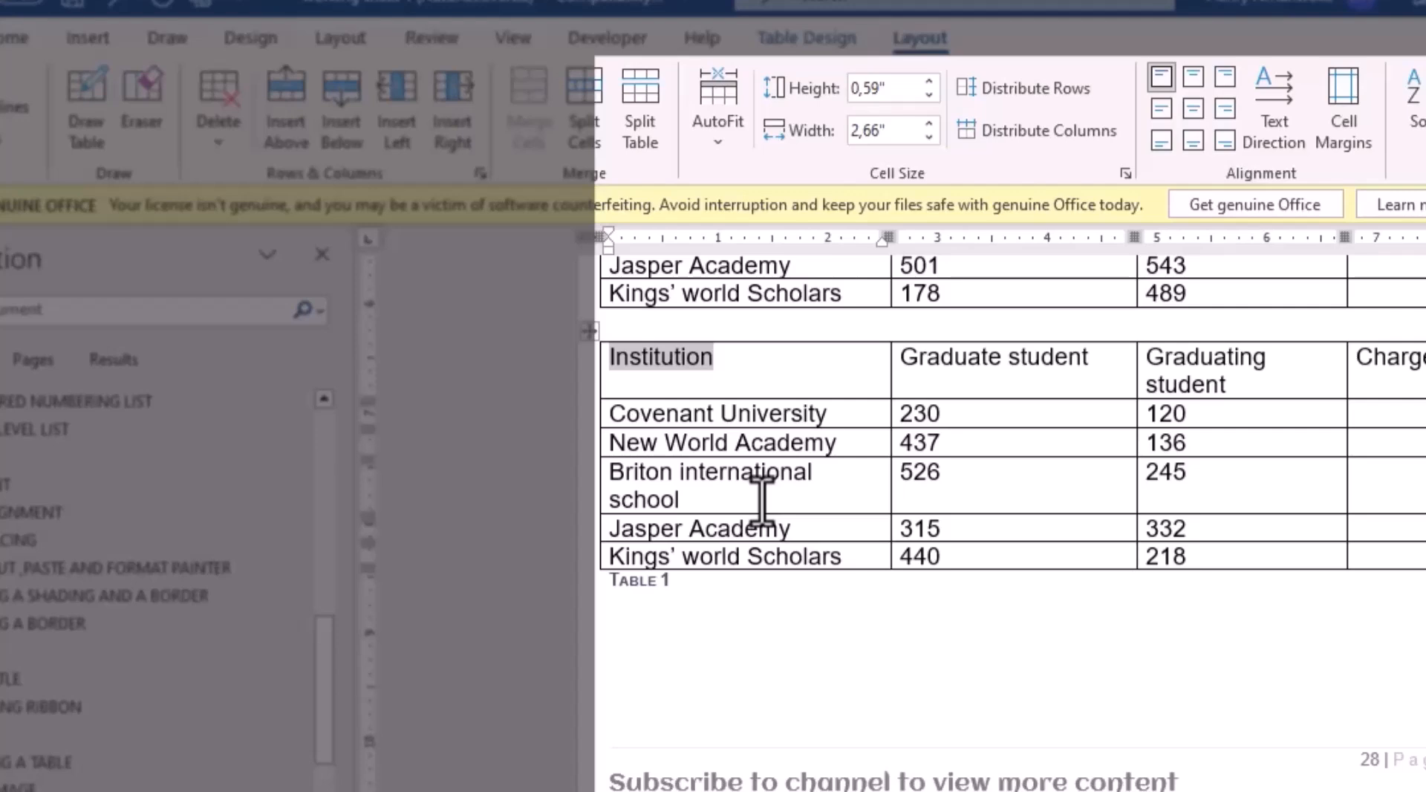
left_click(761, 500)
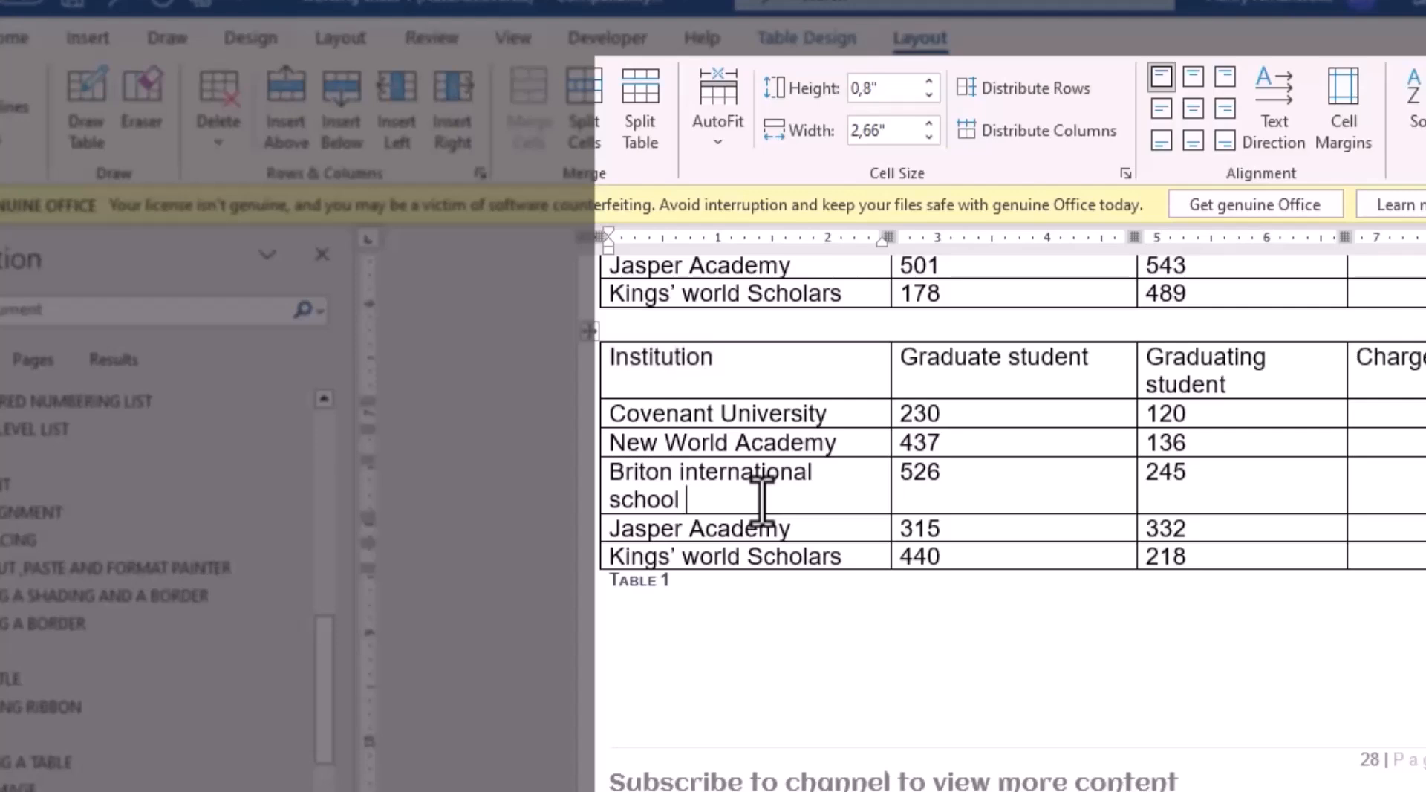
left_click(652, 123)
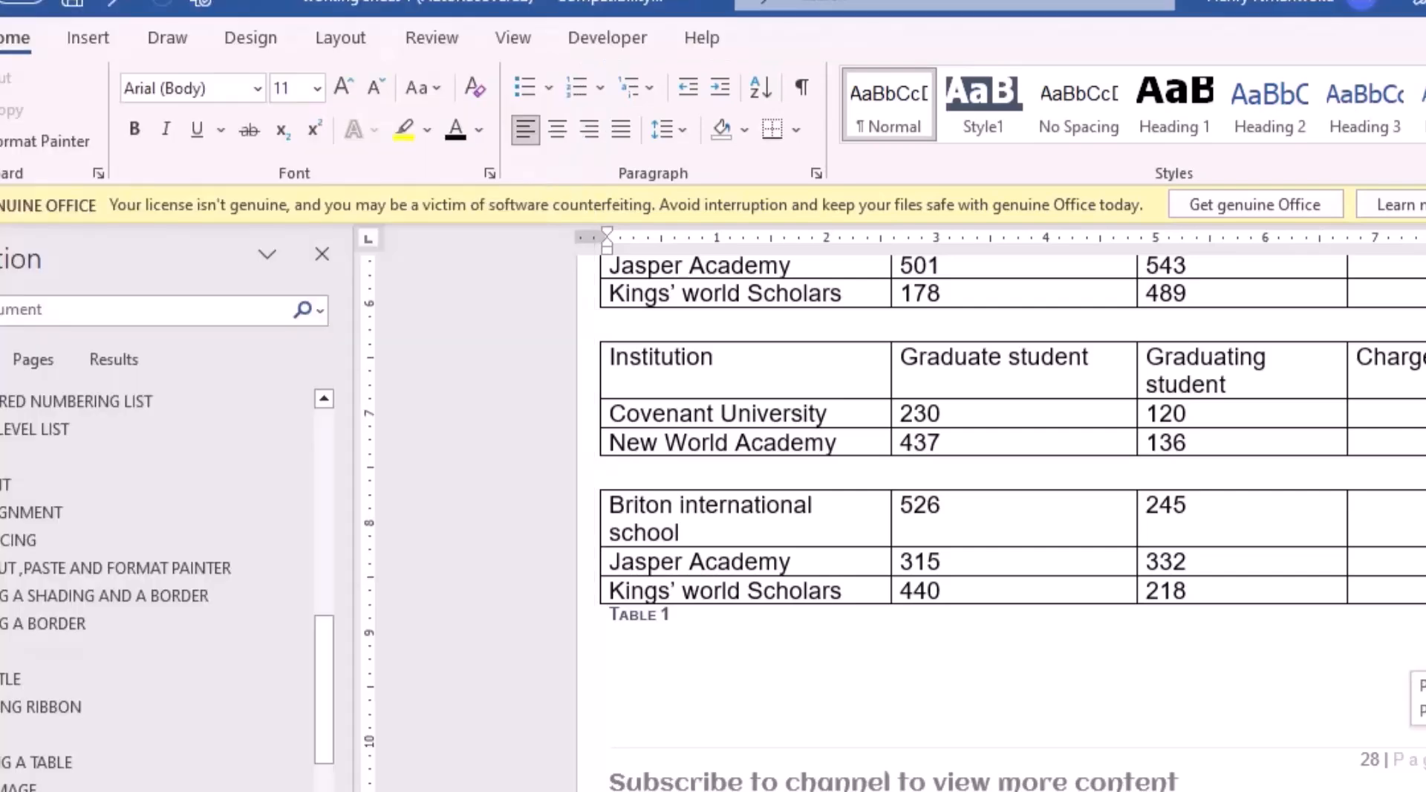
Split the shared Male/Female header cell of Table 4, under the SPLITING CELLS heading, into 2 columns and 1 row
scroll(1002, 520, "down", 10)
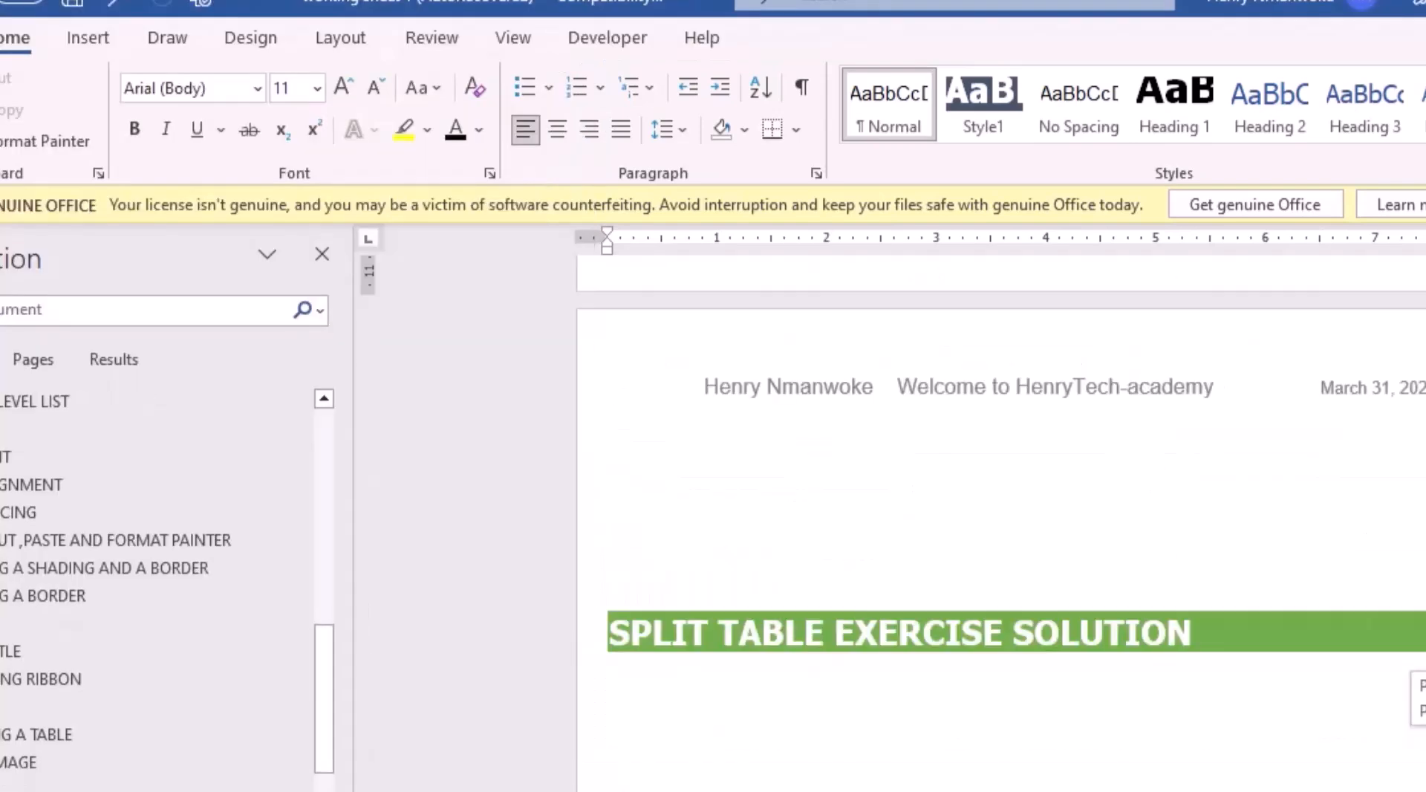
scroll(1003, 520, "down", 10)
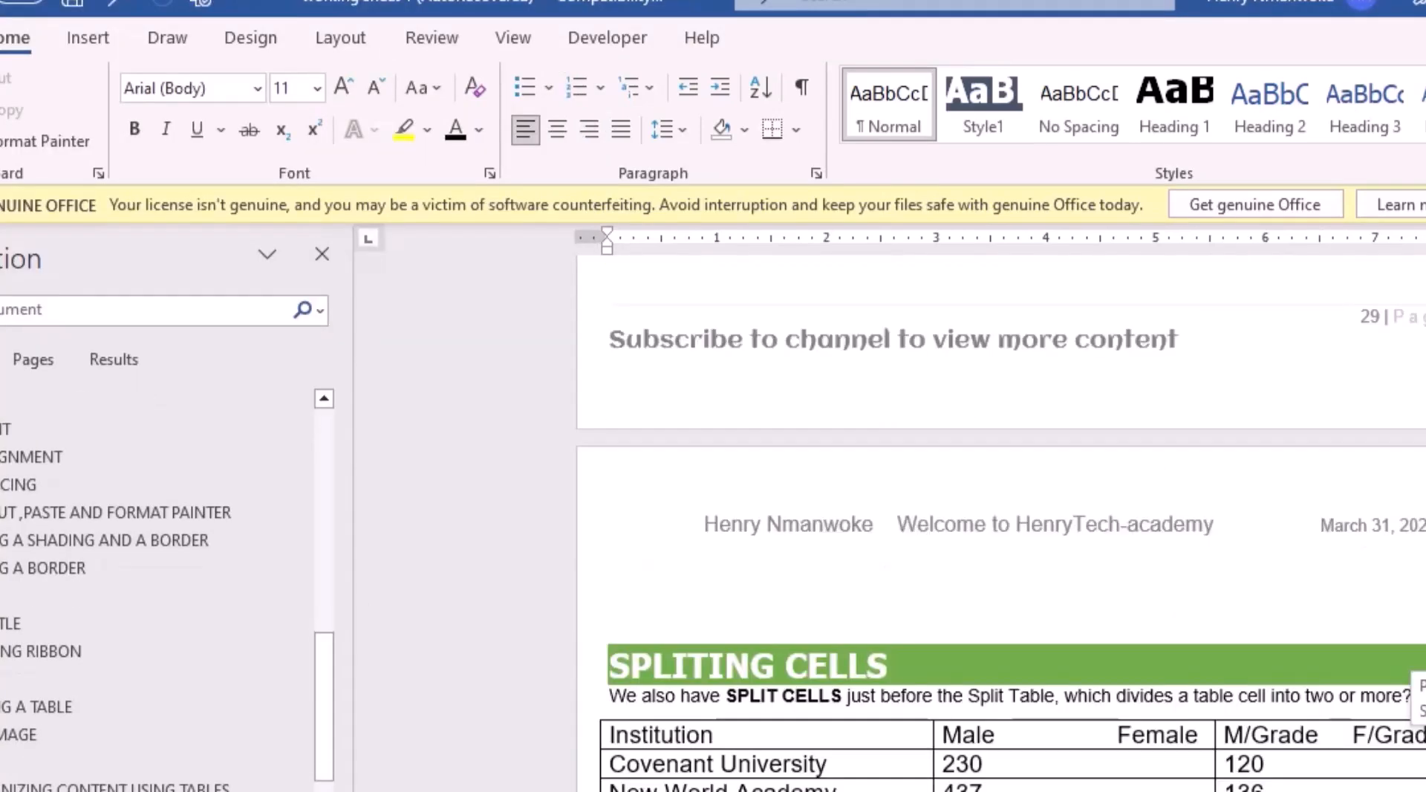
scroll(1003, 520, "down", 3)
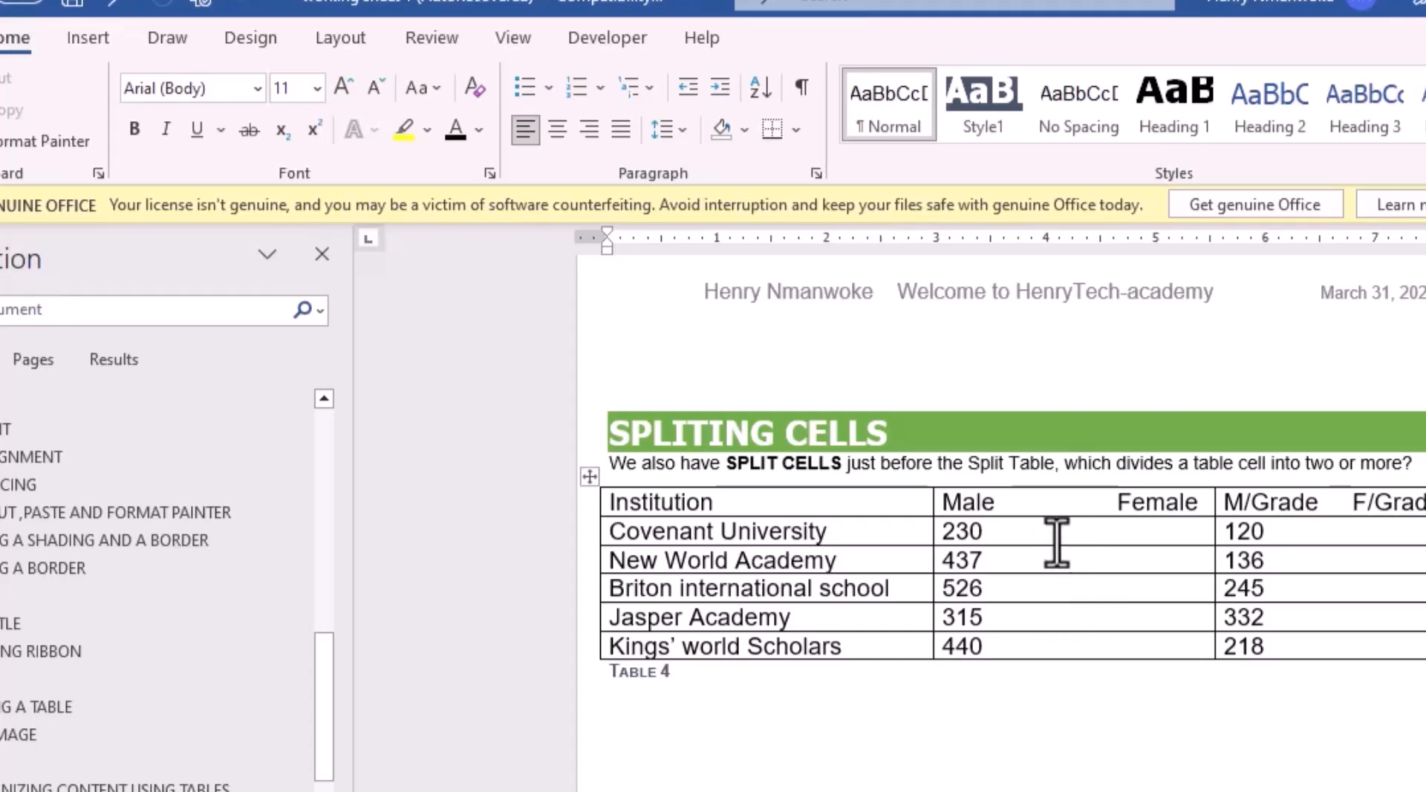
left_click(1097, 526)
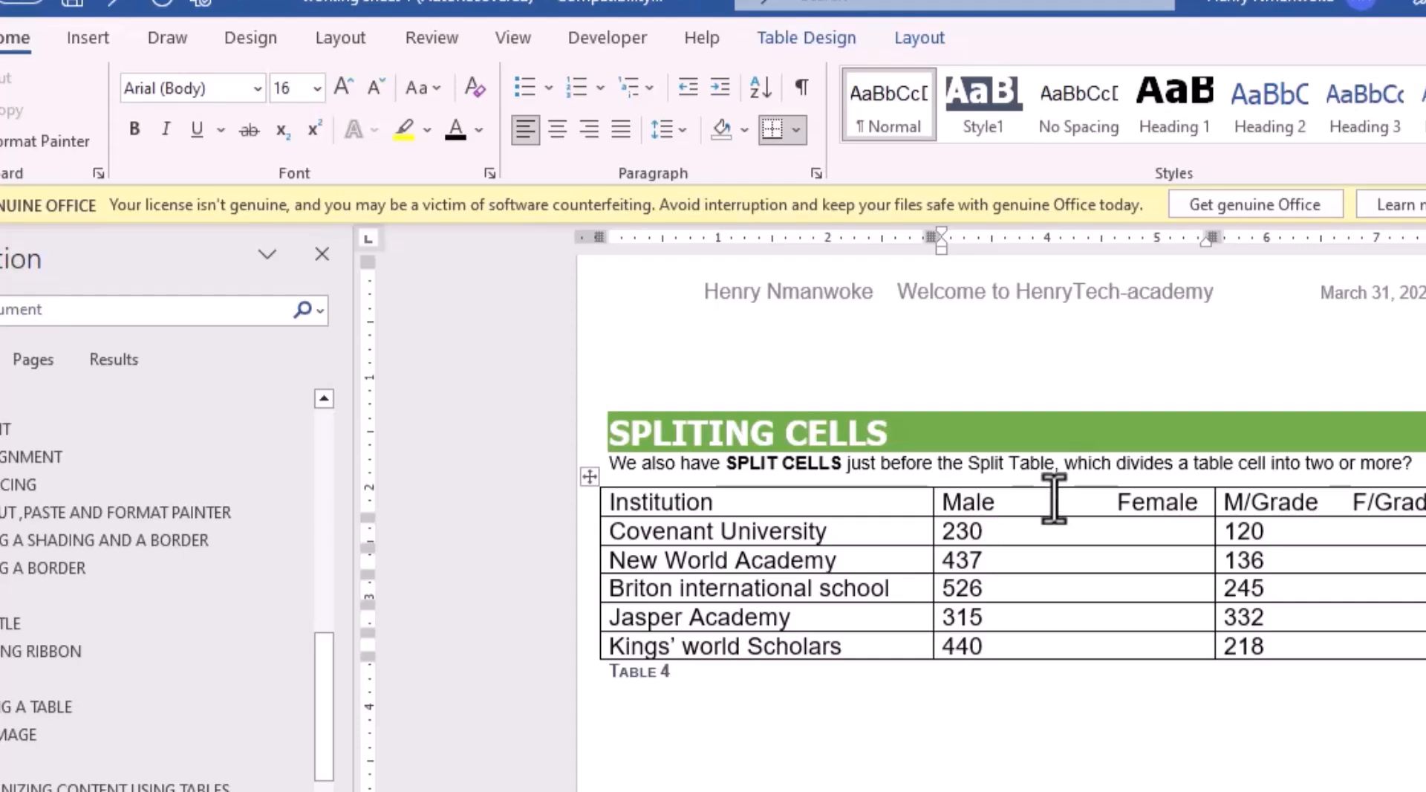
left_click(922, 38)
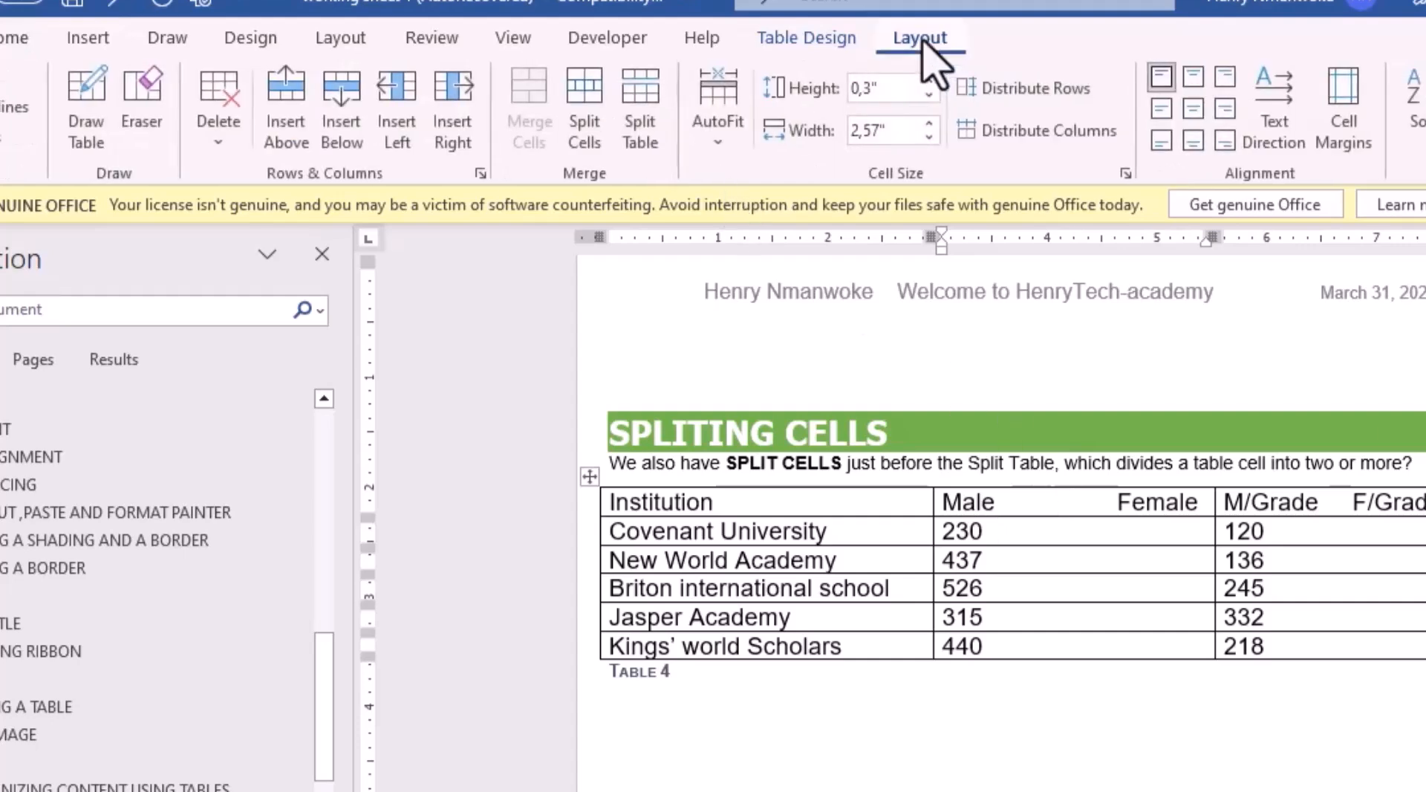
left_click(585, 141)
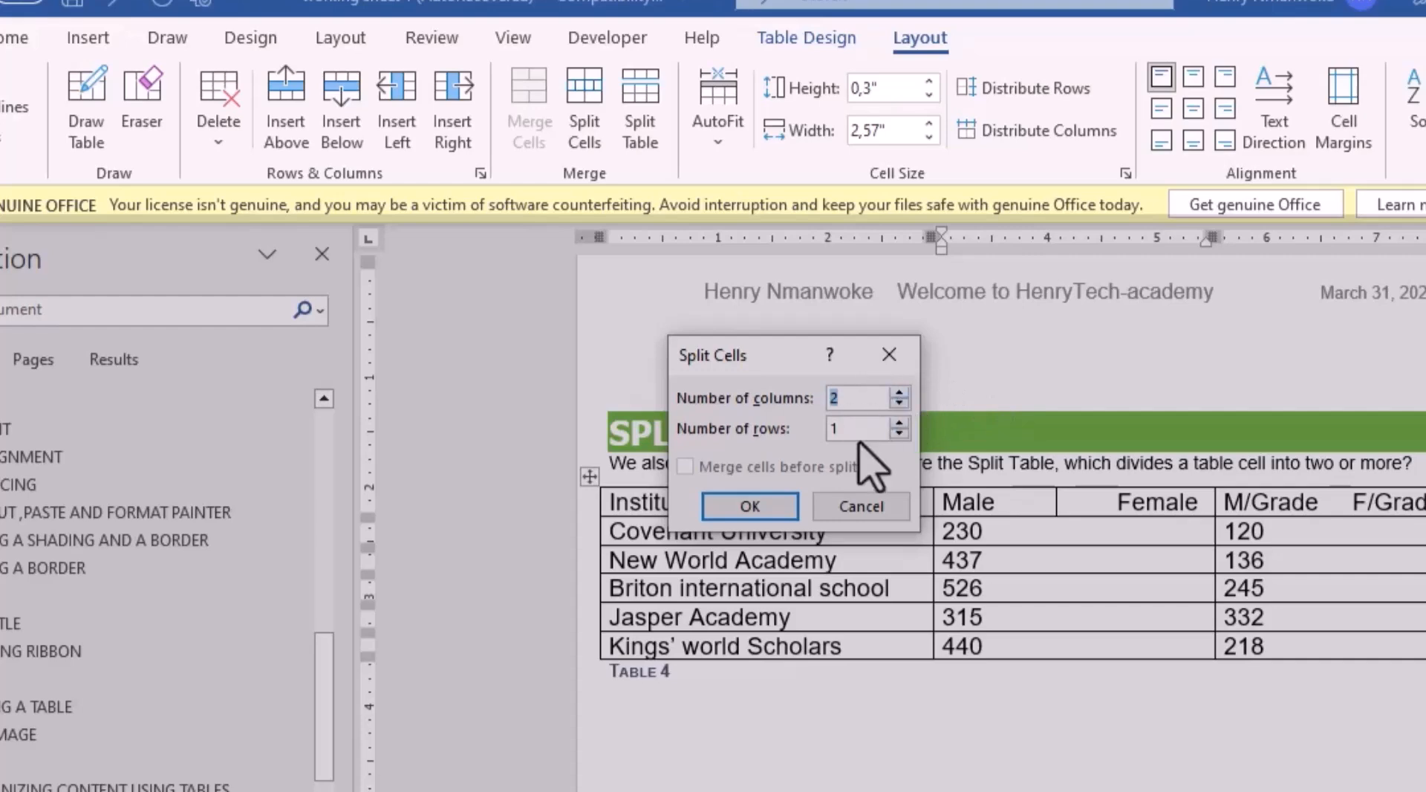
left_click(752, 506)
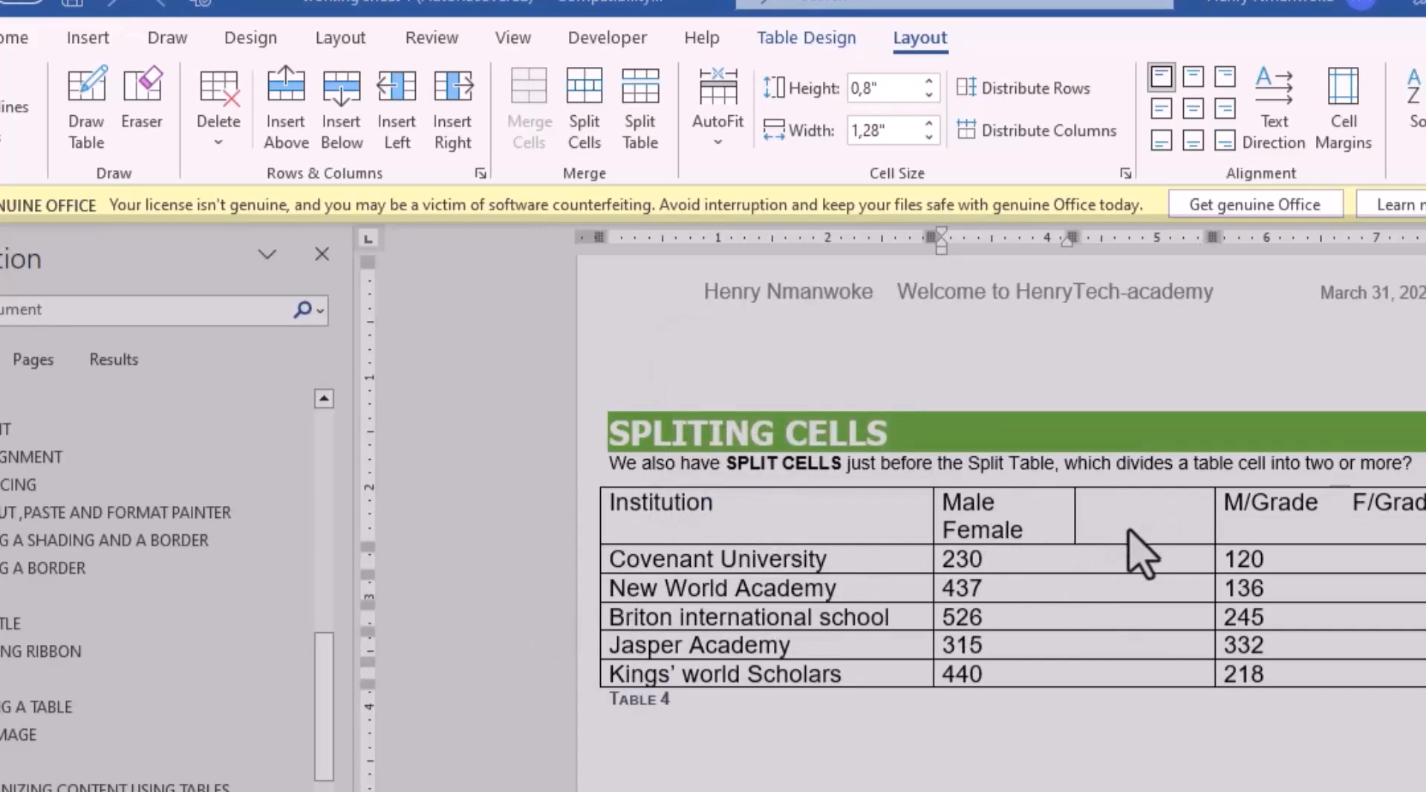
Move the word Female out of the Male cell into the empty header cell beside it
double_click(951, 529)
key("ctrl+c")
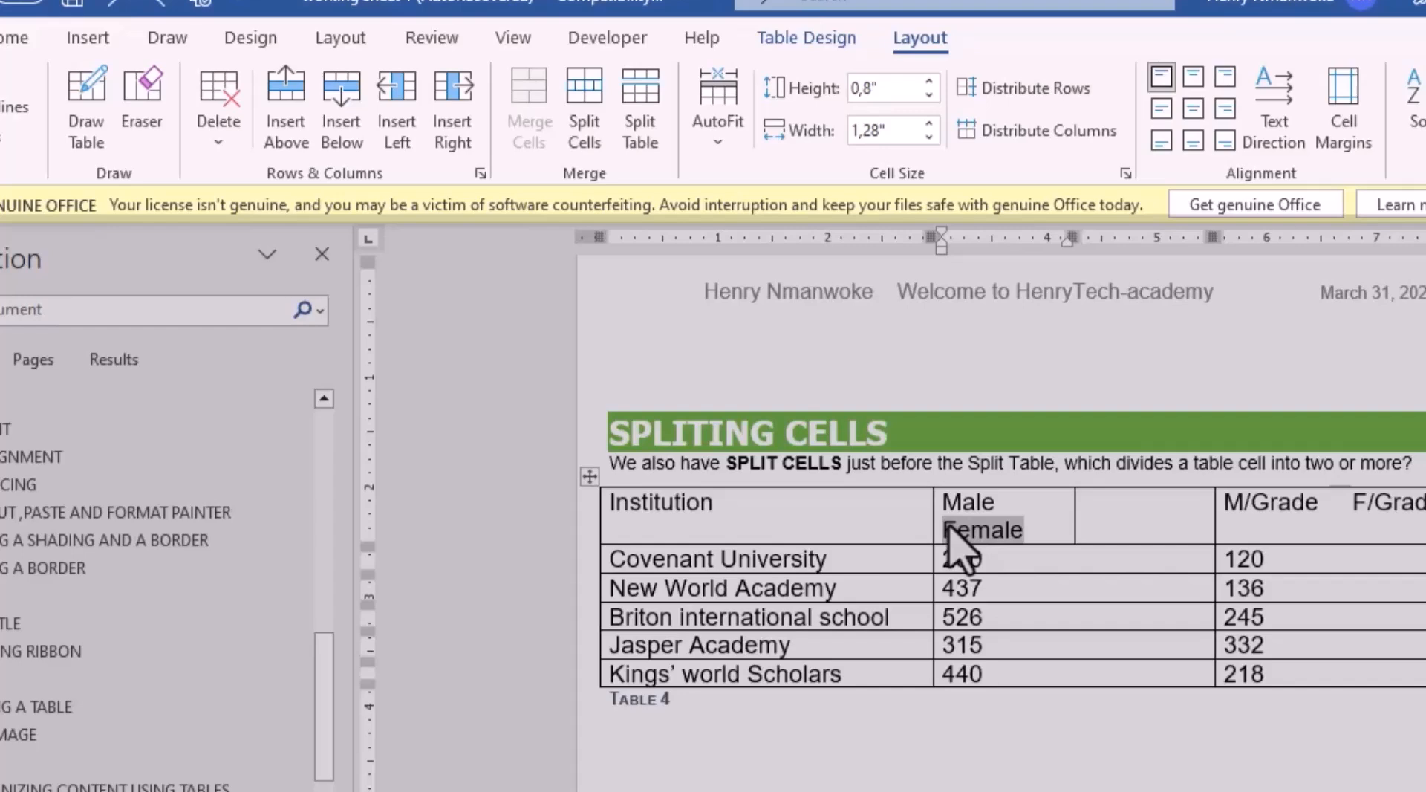
key("BackSpace")
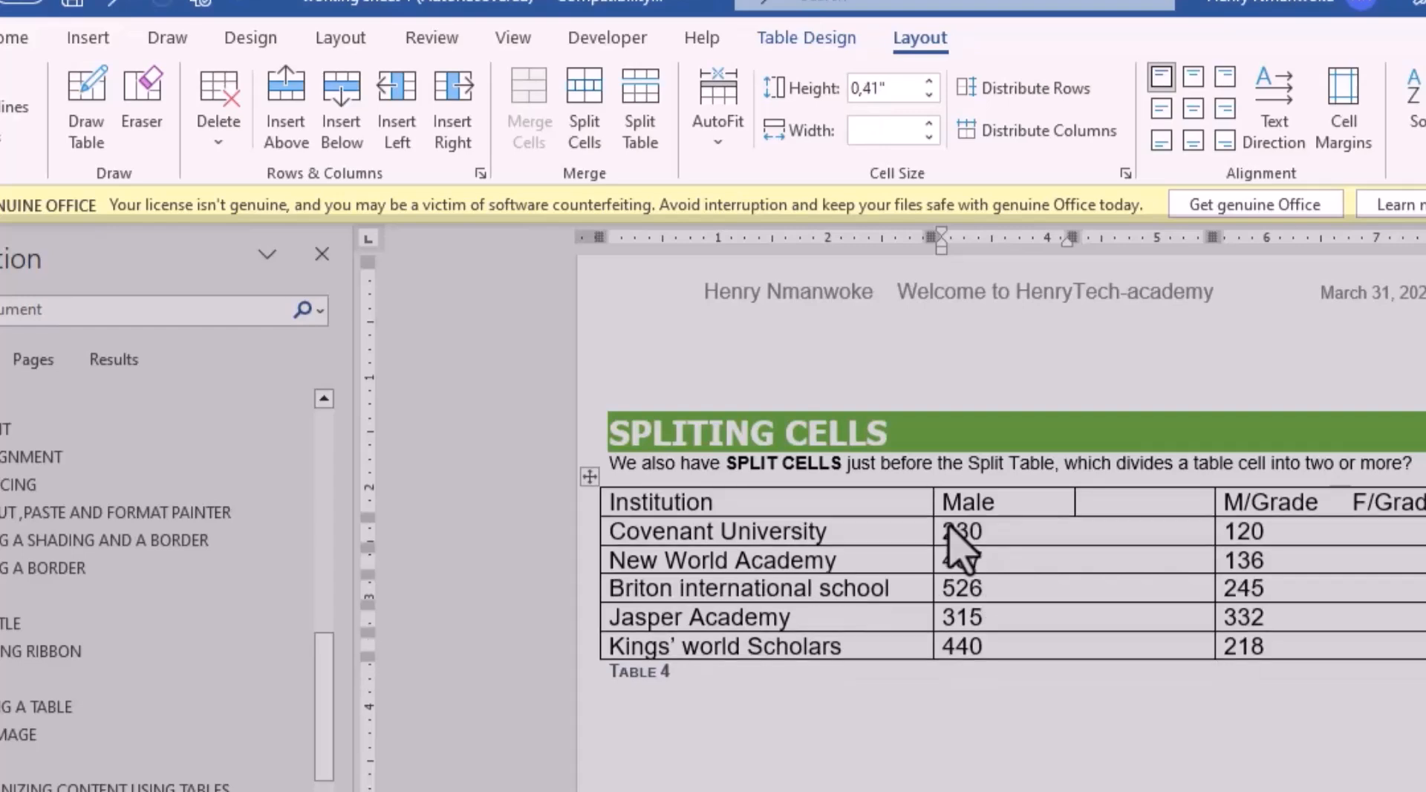
left_click(1089, 507)
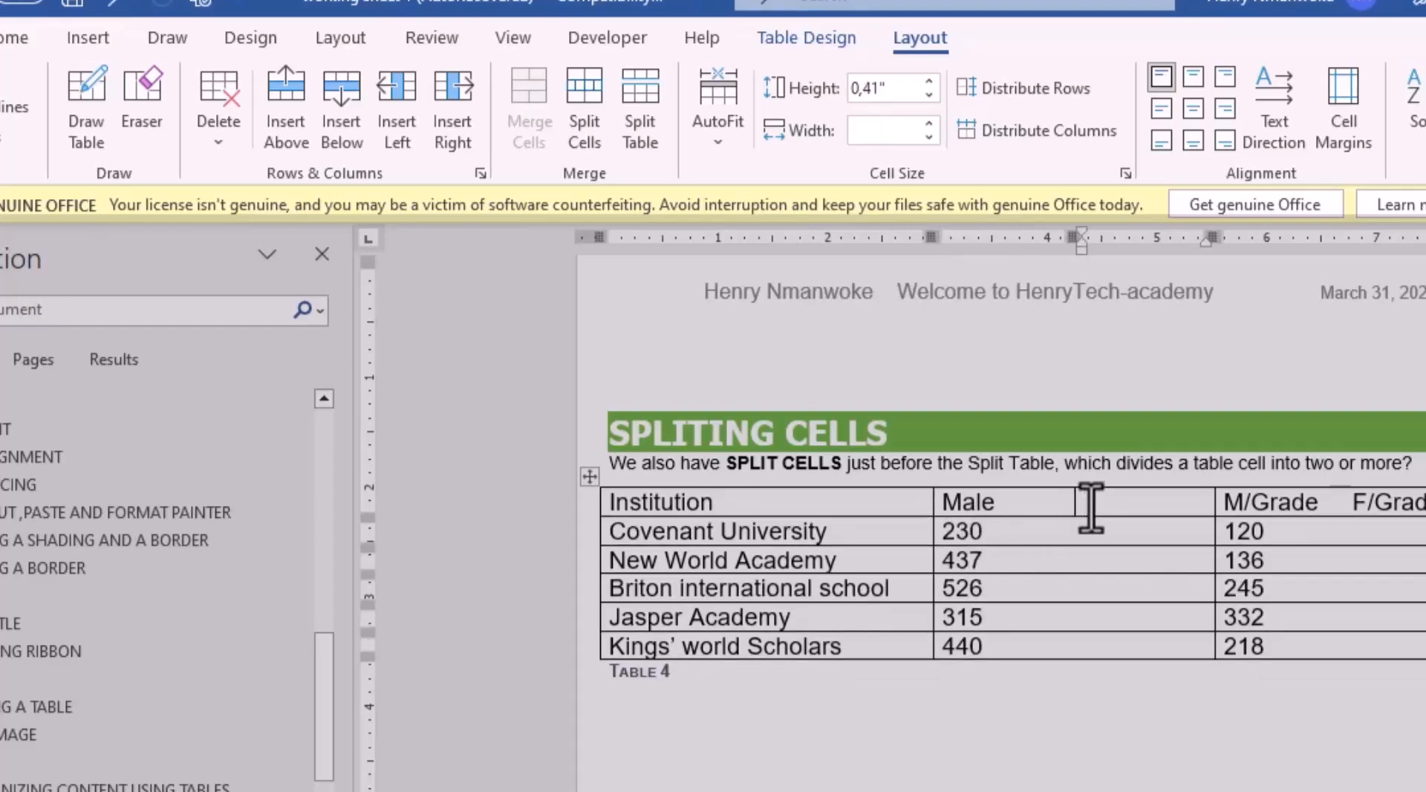
key("ctrl+v")
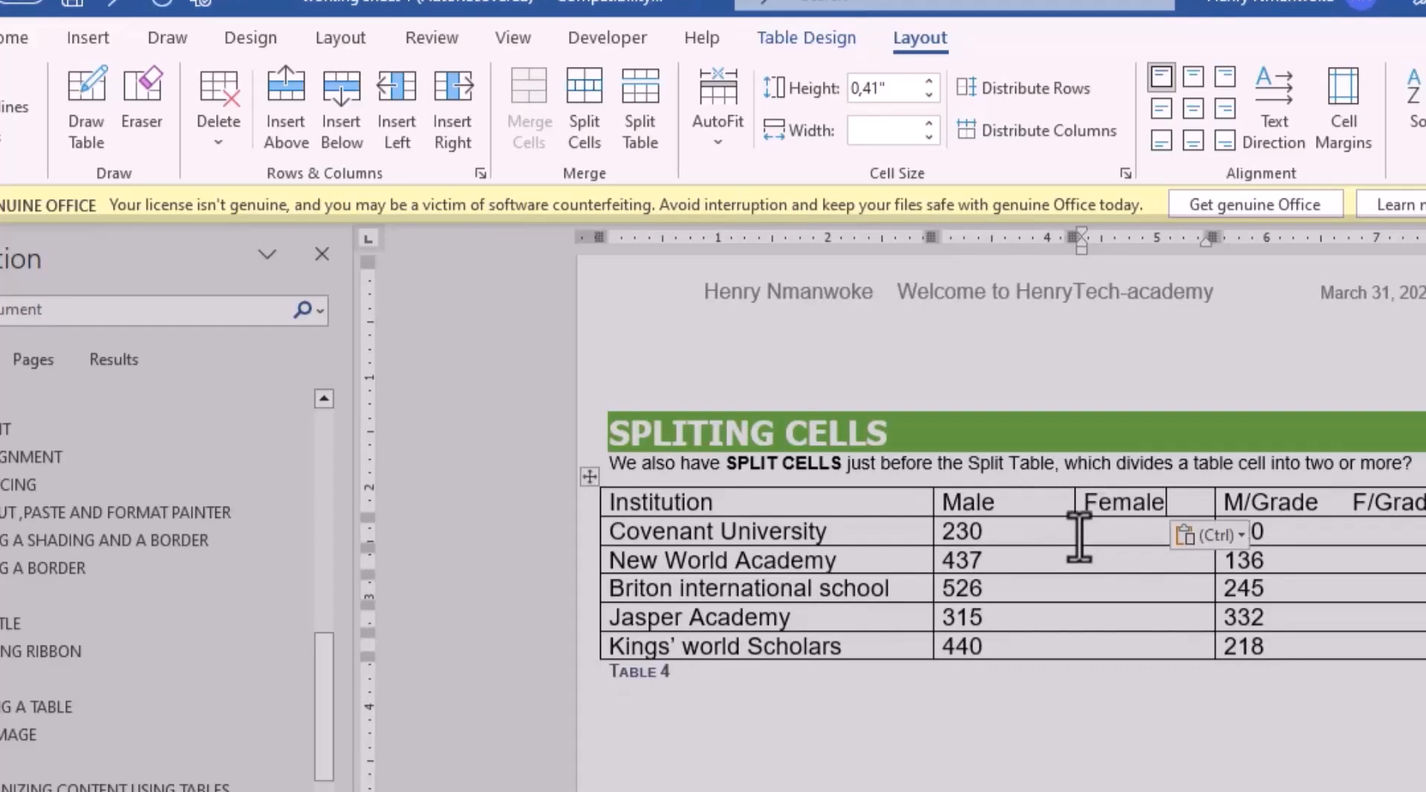
Split Covenant University's 230 cell into 2 columns and New World Academy's 437 cell into 3 columns
left_click(576, 130)
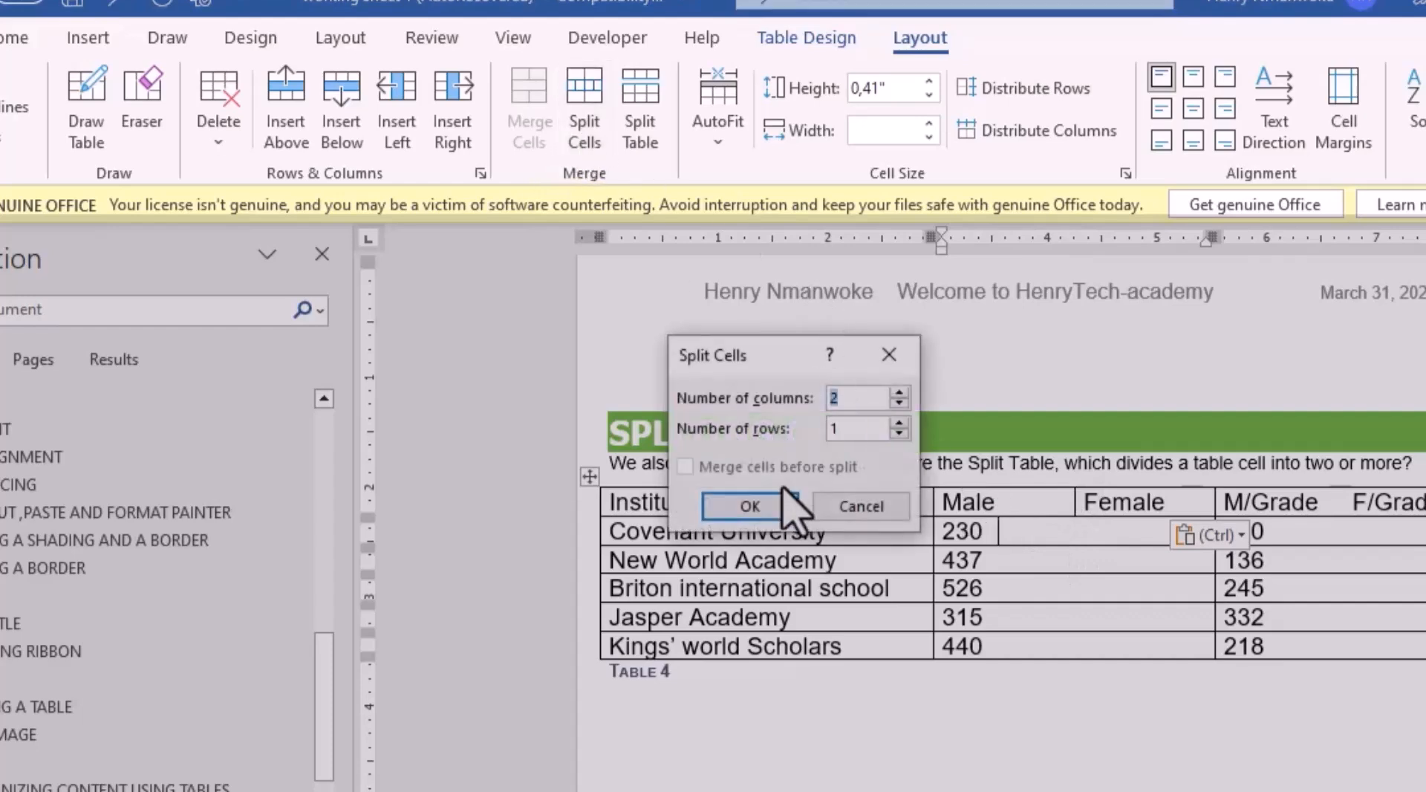
left_click(769, 508)
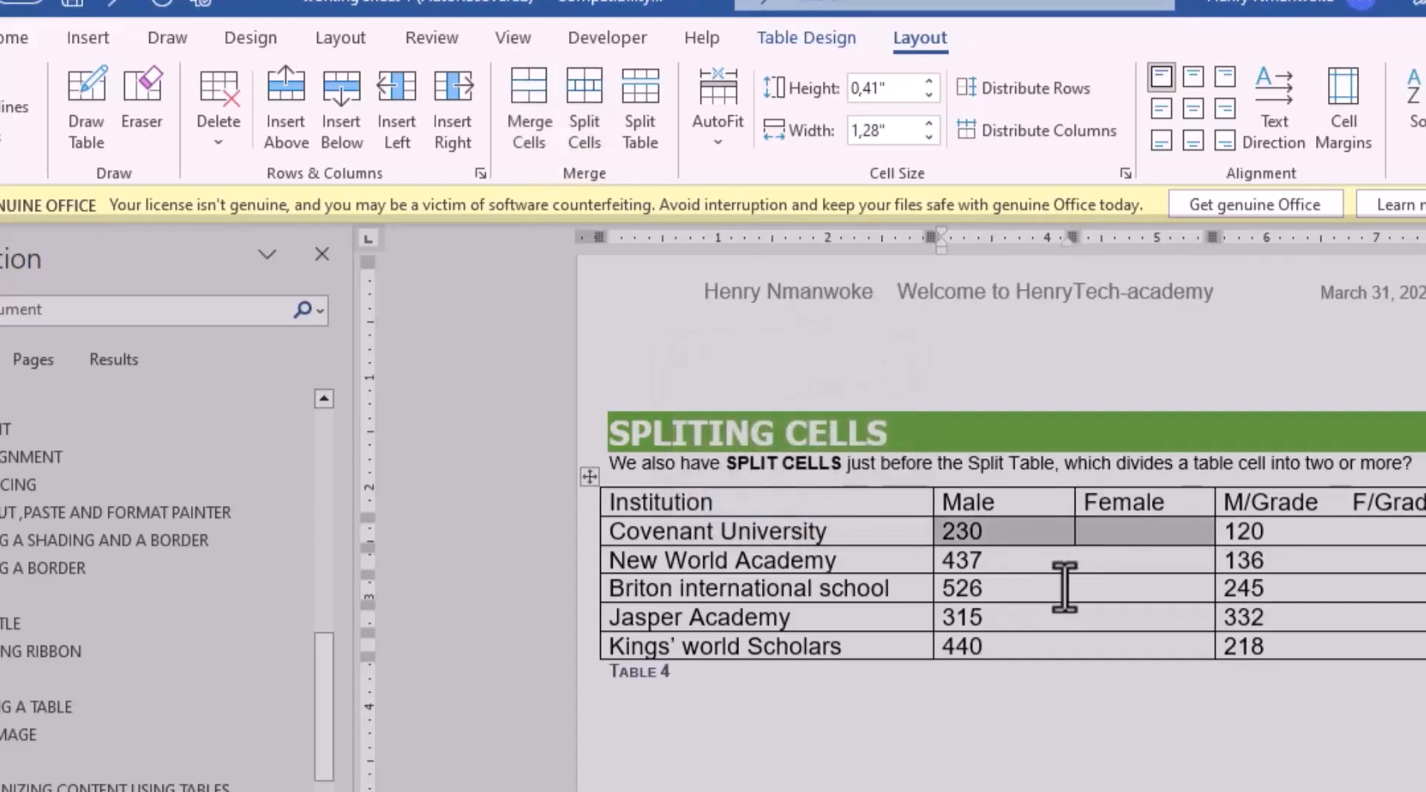
left_click(1062, 565)
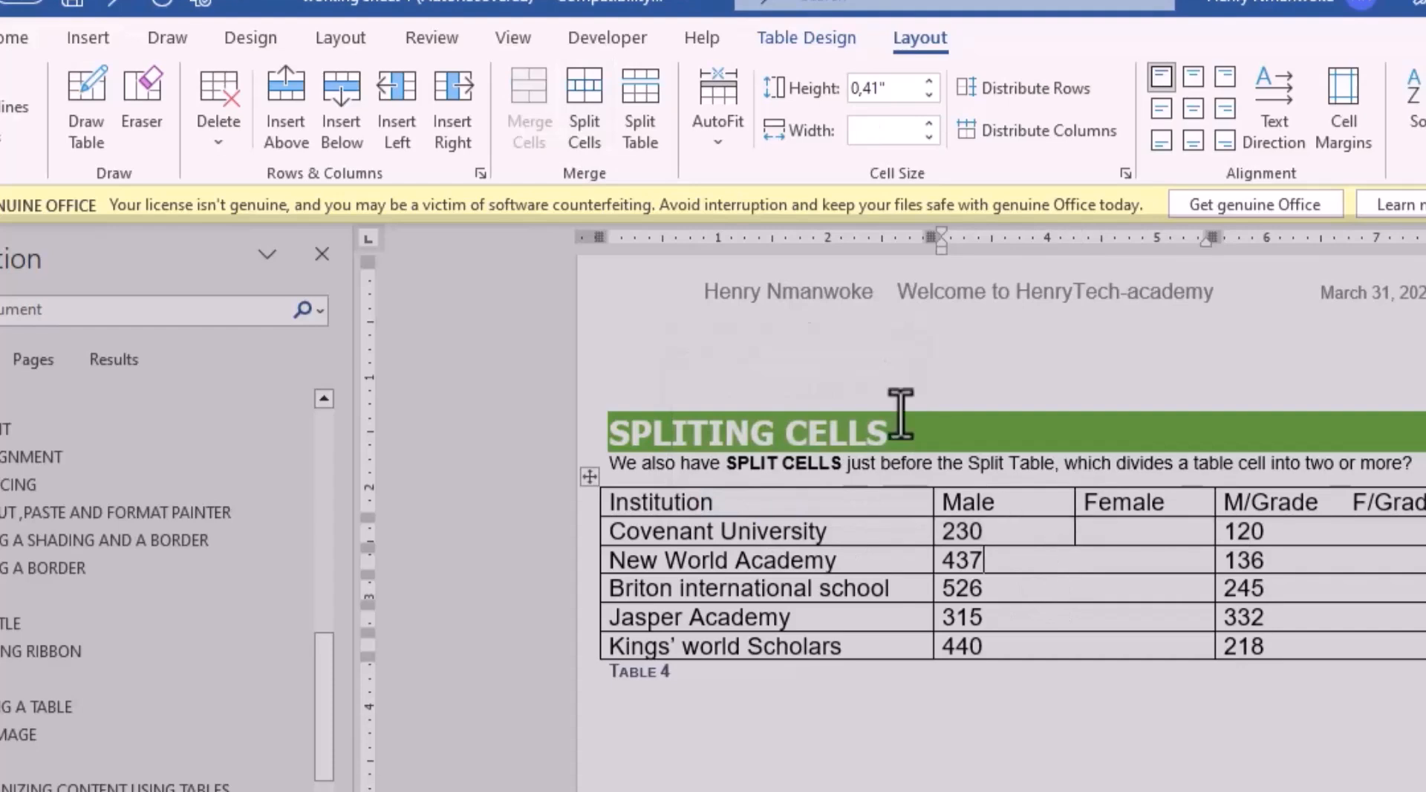
left_click(589, 138)
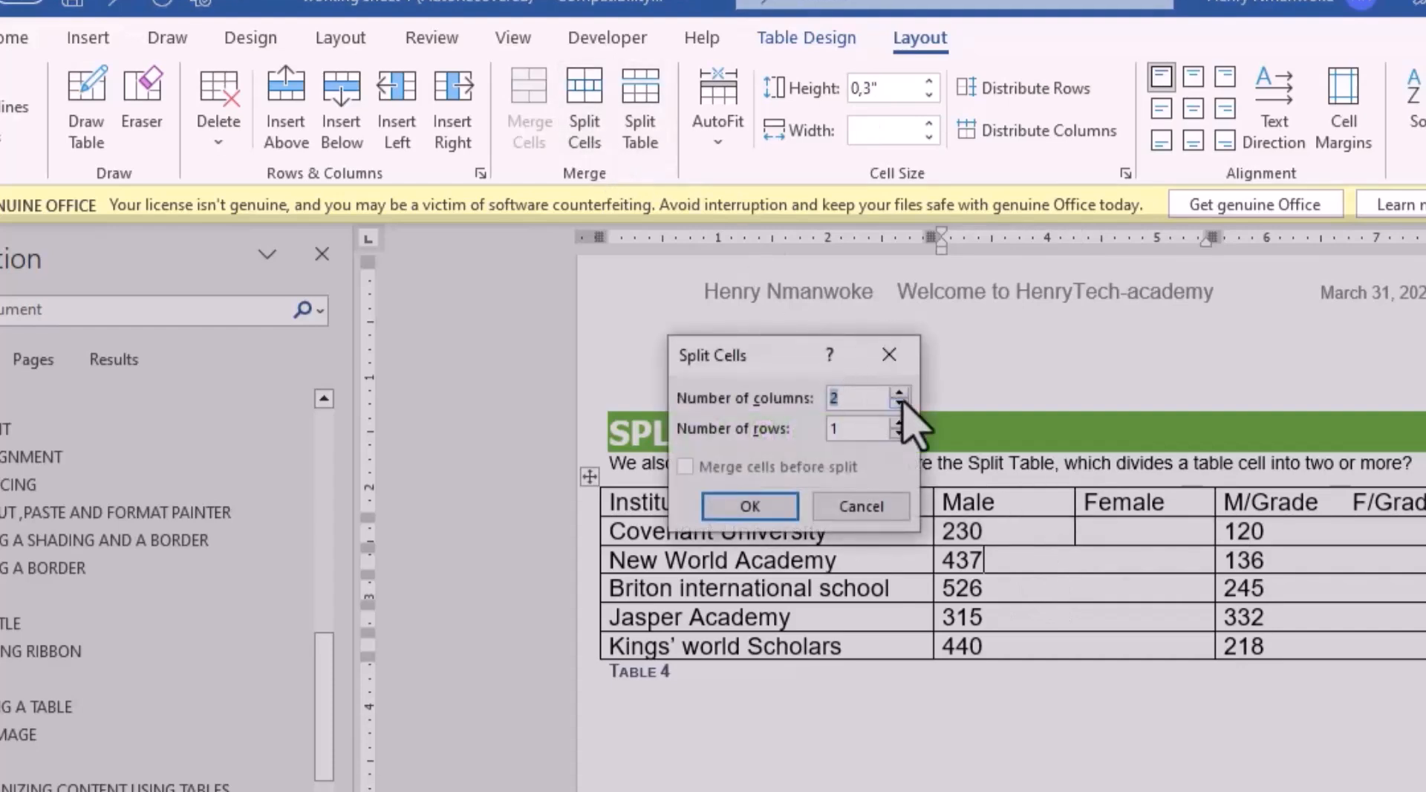
left_click(749, 506)
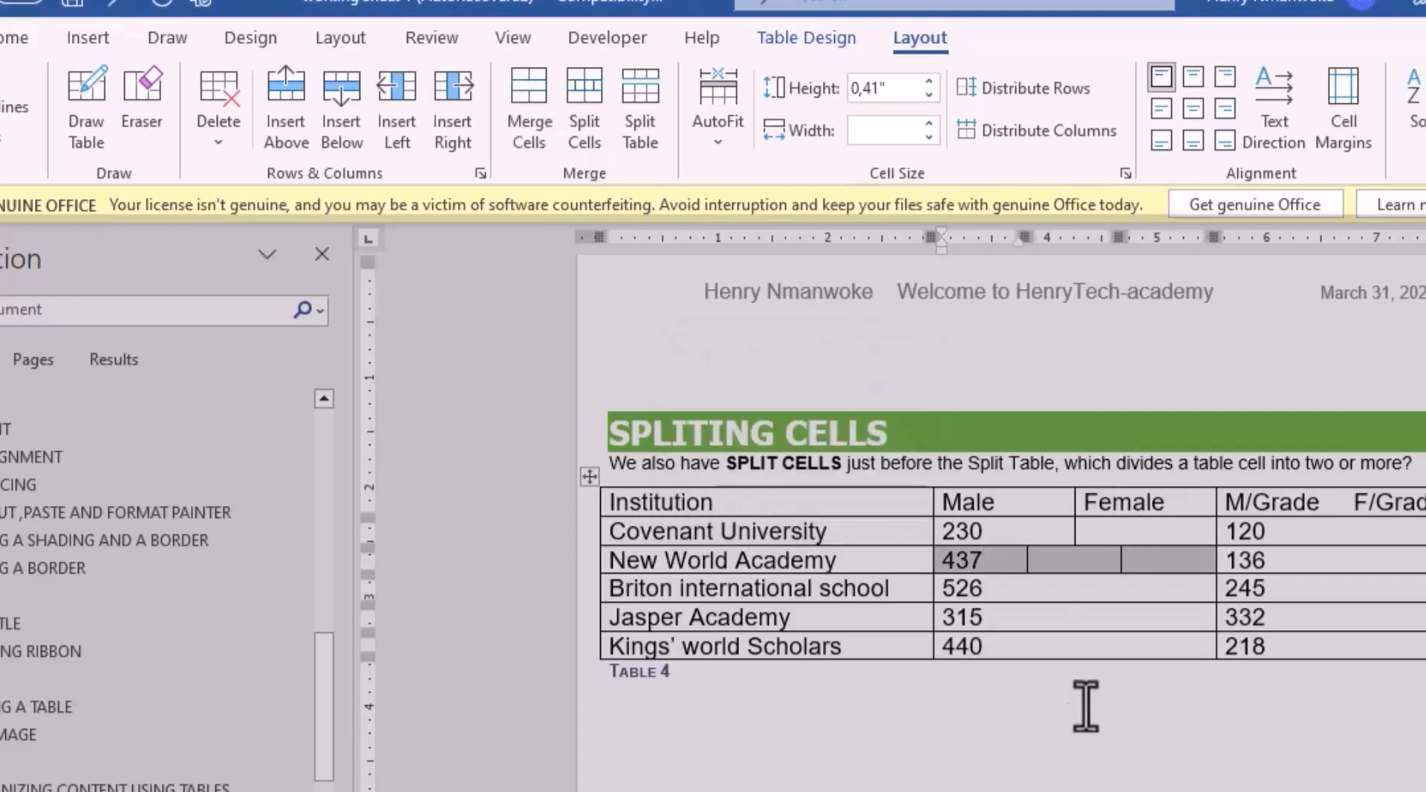
Split Briton international school's 526 cell into 4 columns and 1 row
left_click(1058, 587)
left_click(584, 115)
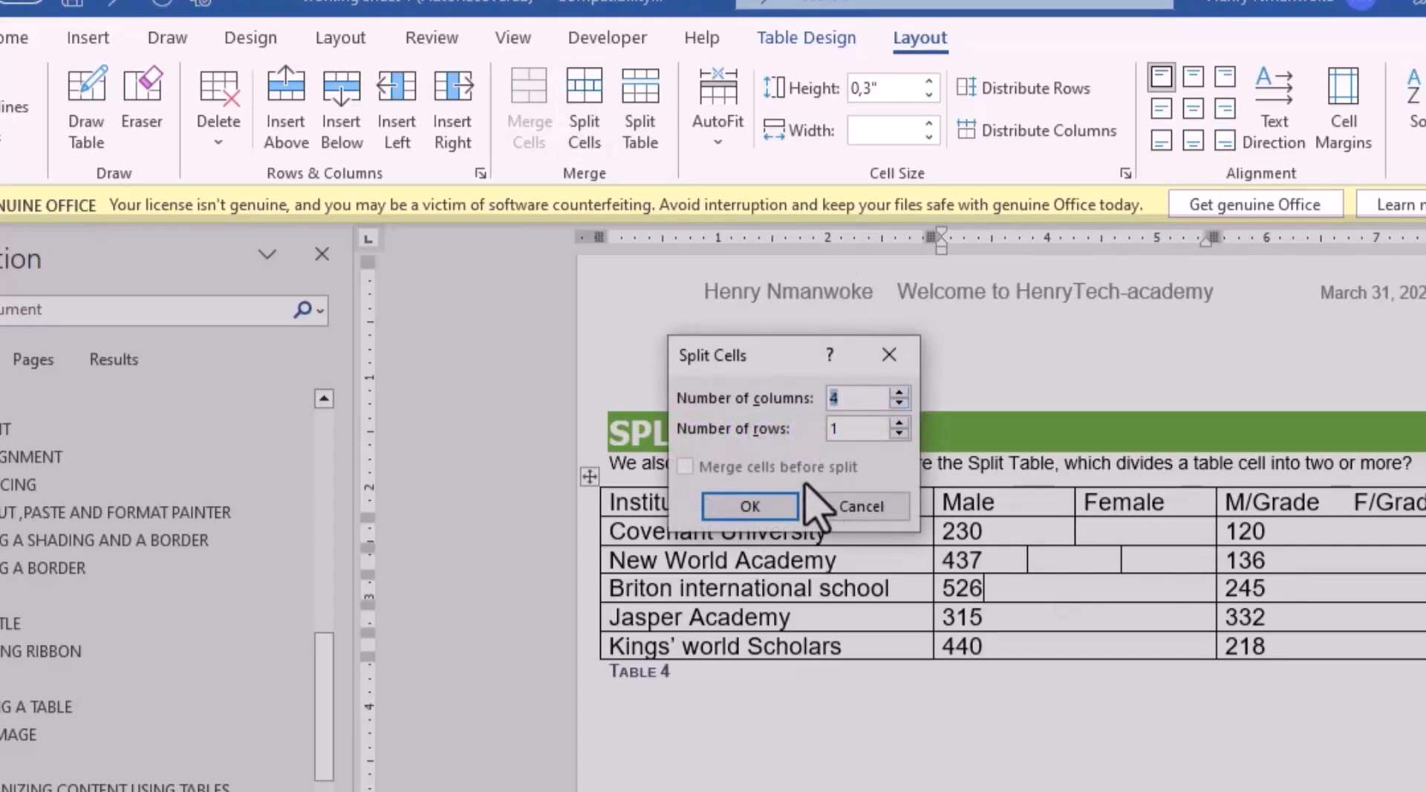
left_click(776, 507)
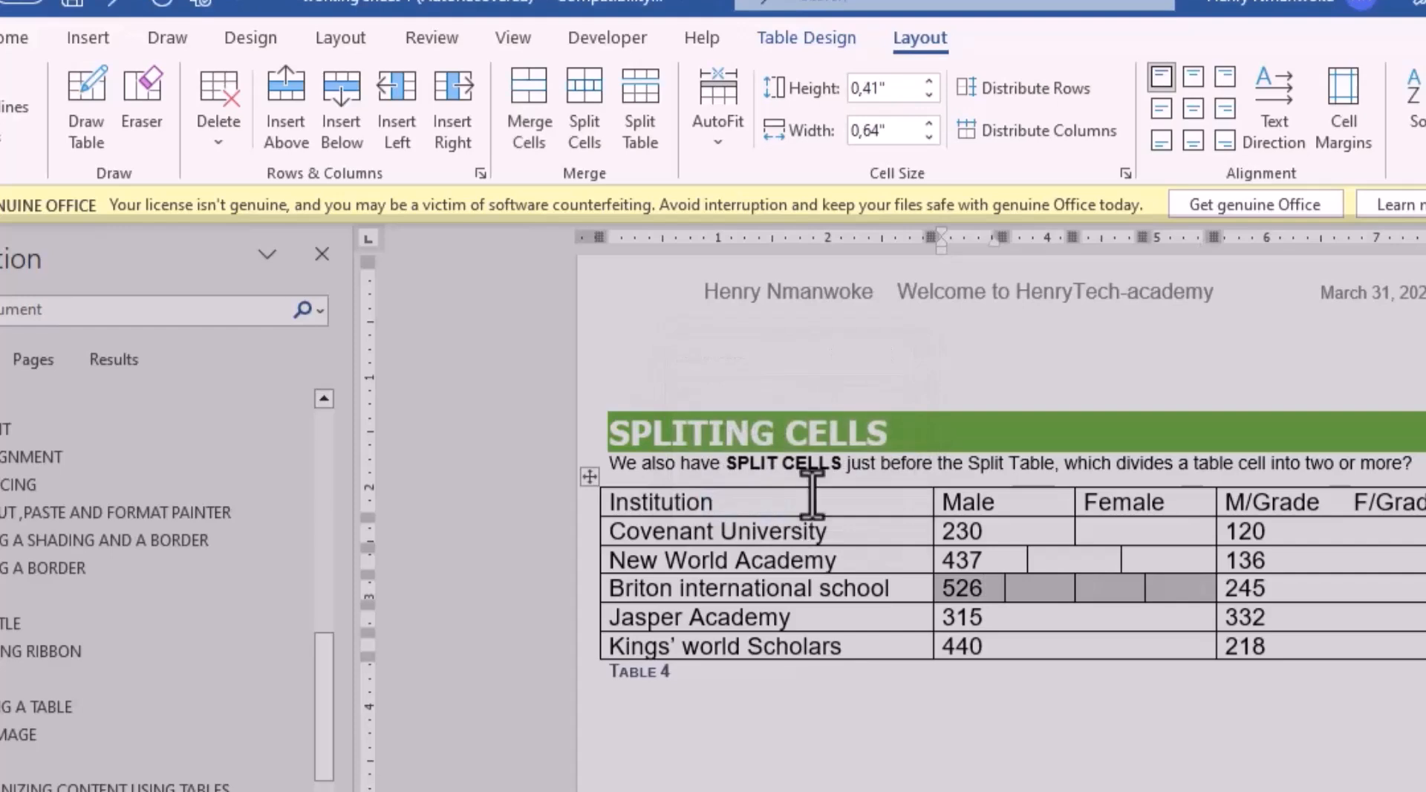
Split Covenant University's 120 cell in Table 4 into 4 columns and 1 row
left_click(1340, 531)
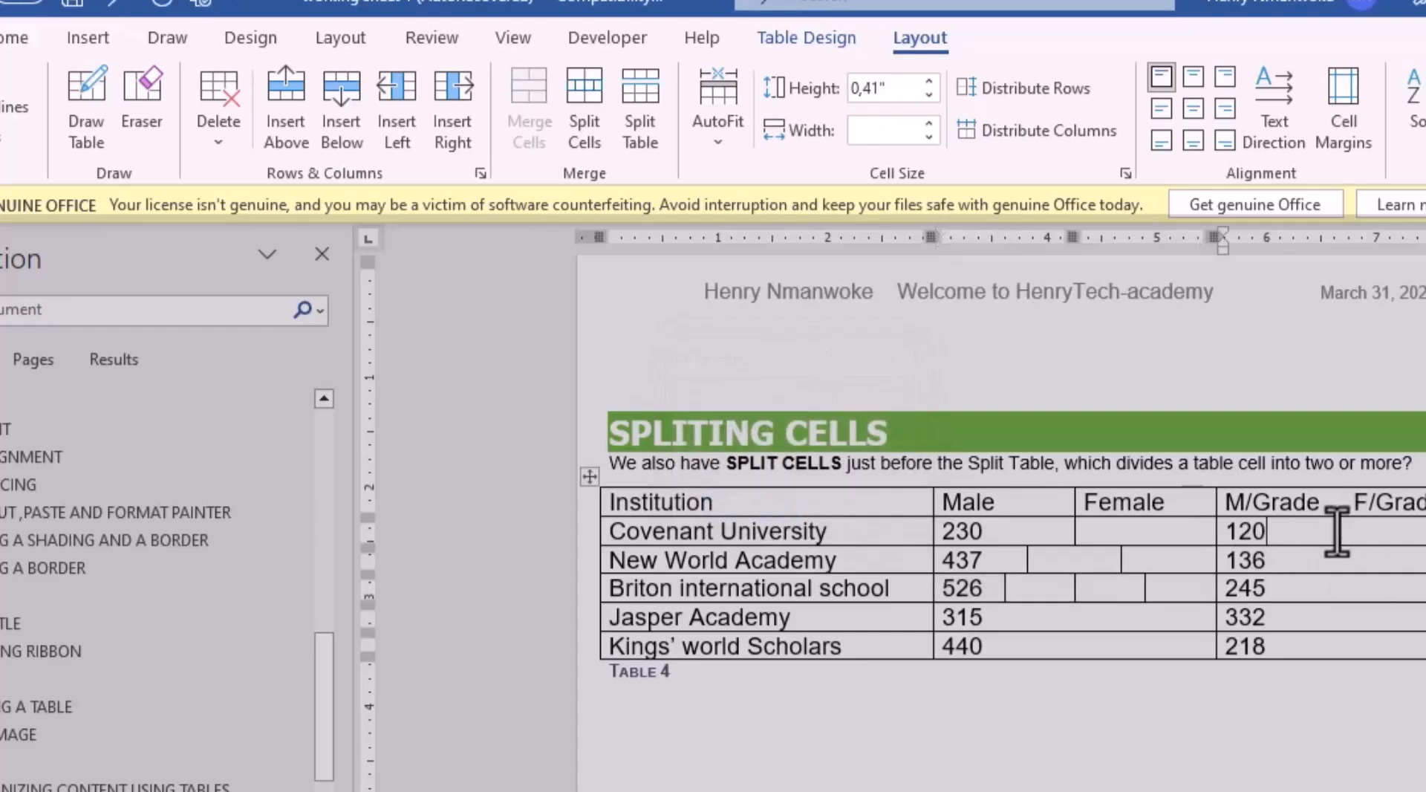
left_click(584, 121)
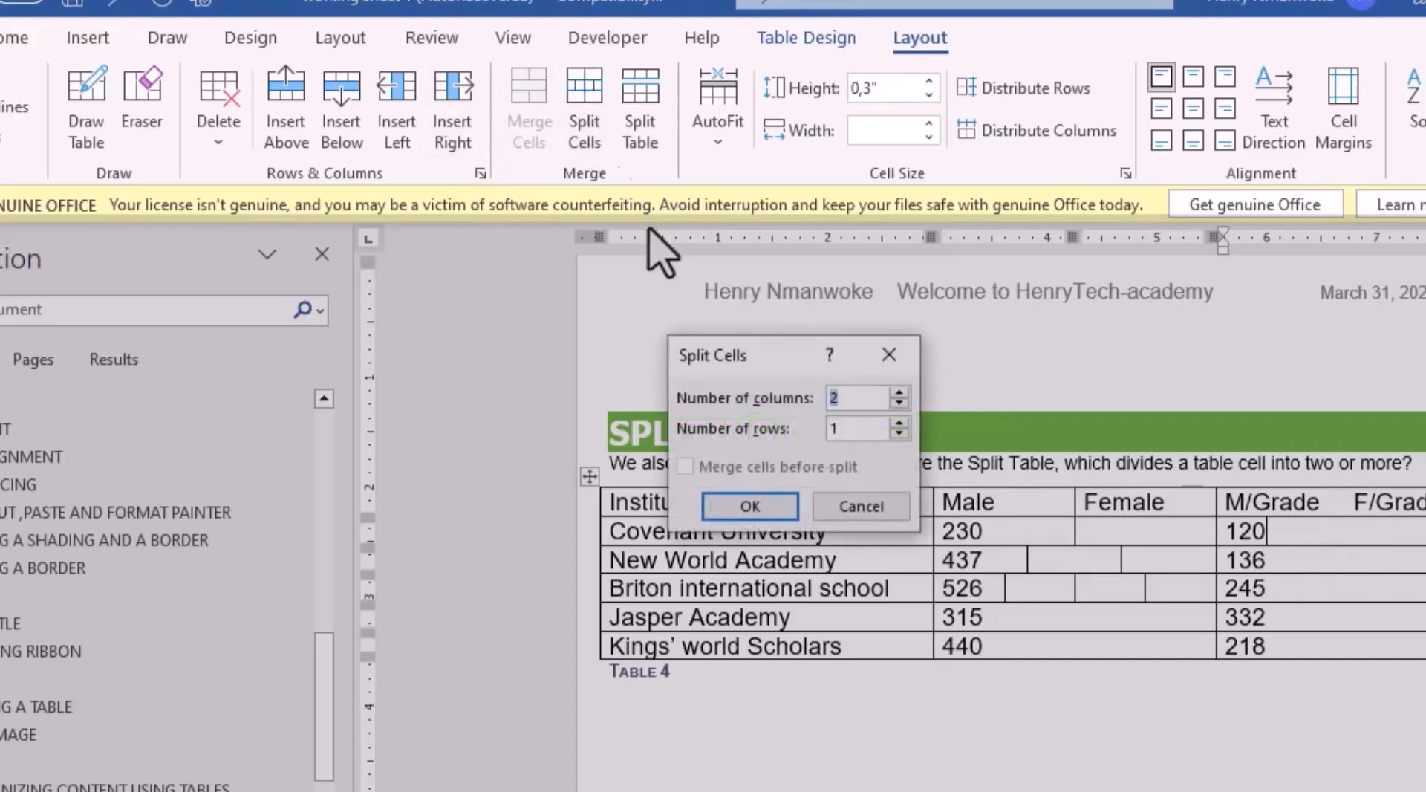
left_click(900, 393)
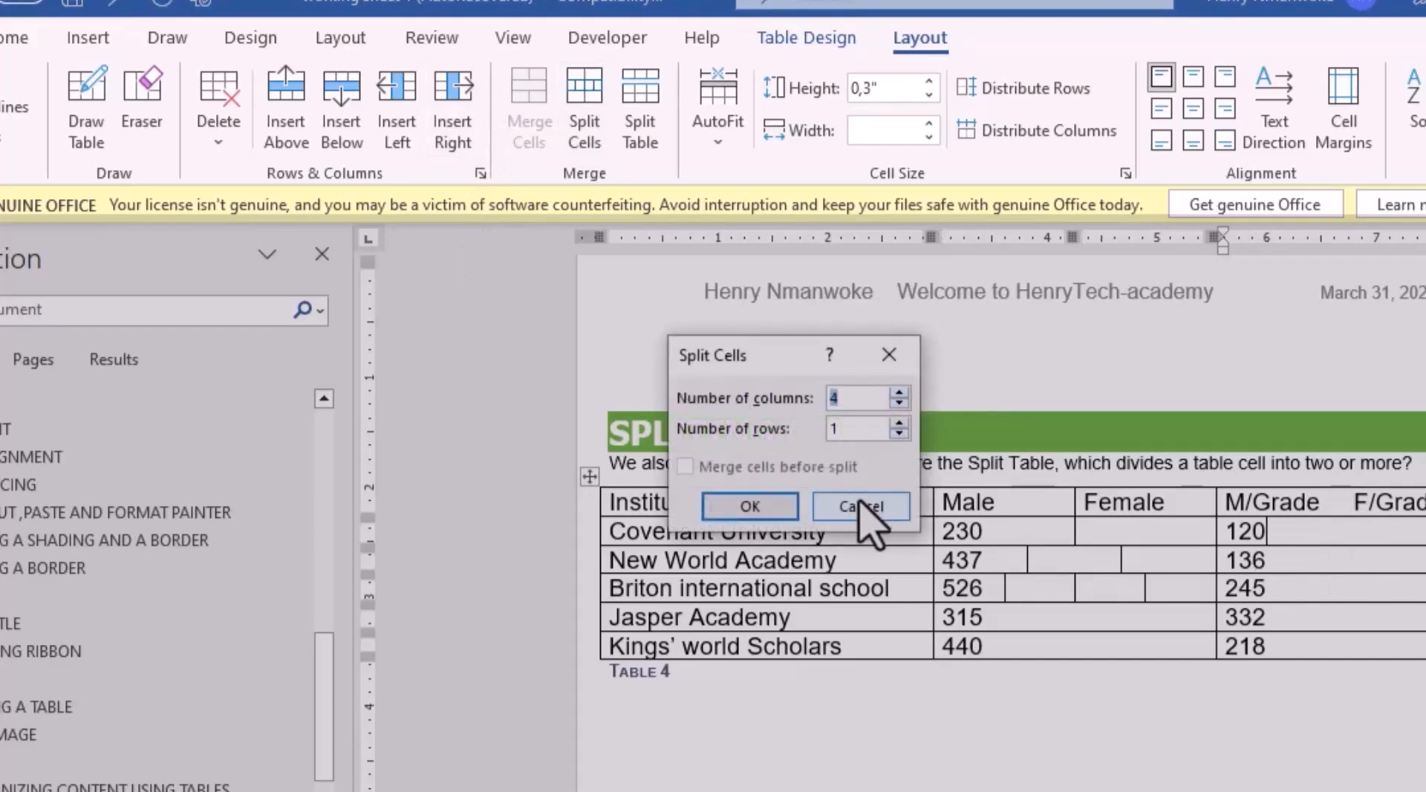
left_click(789, 506)
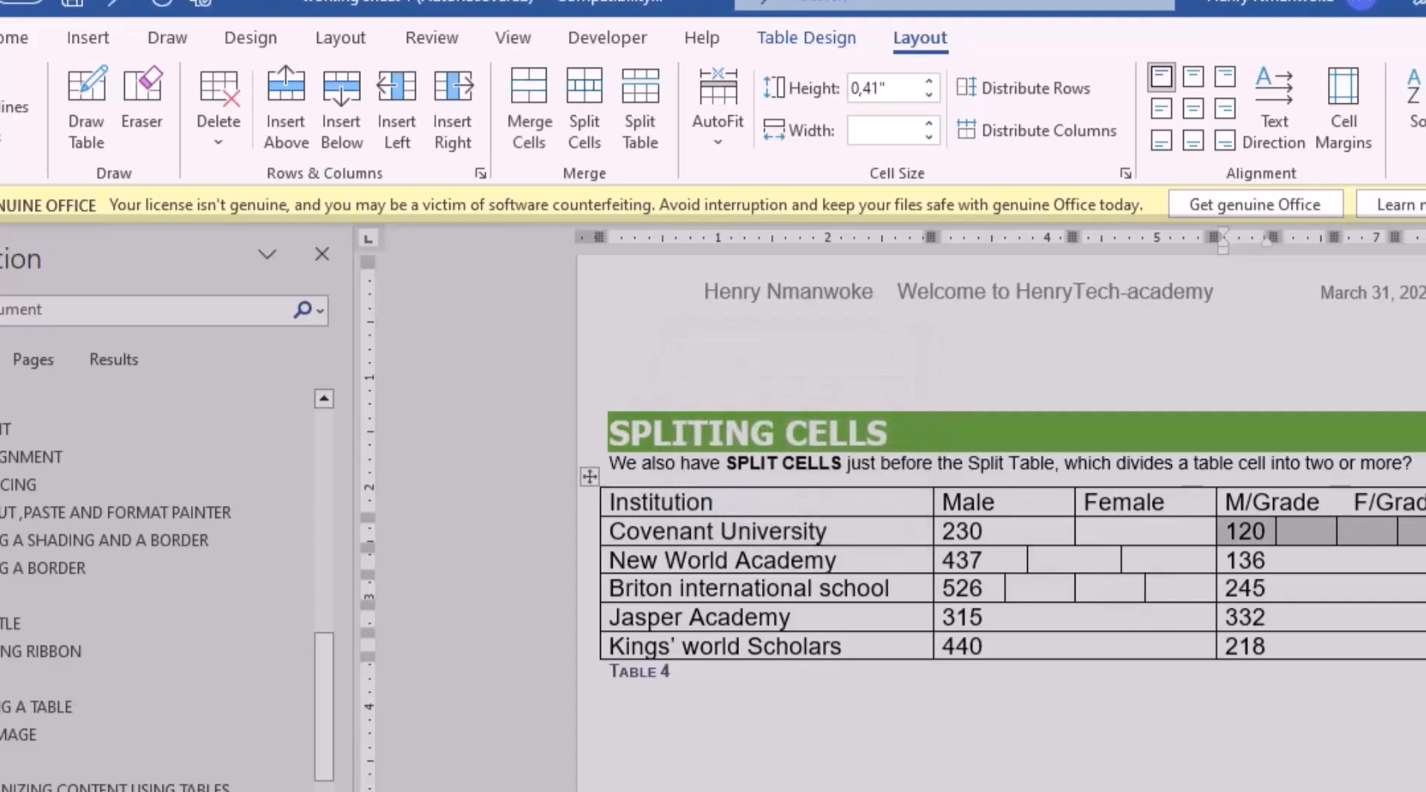
Merge the two empty cells in Covenant University's row under Graduate student in Table 5, in the MERGE CELLS section
scroll(1002, 520, "down", 10)
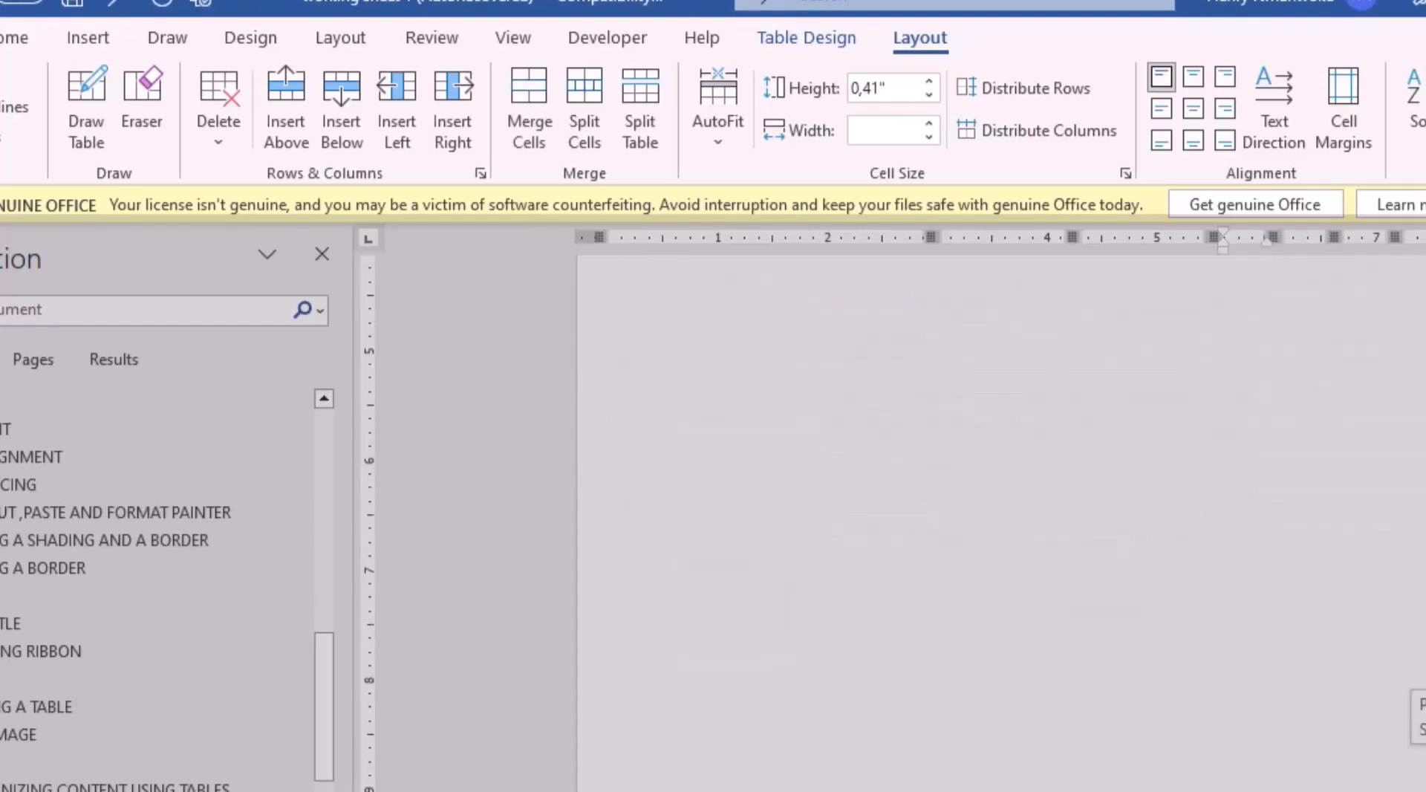
scroll(1002, 520, "down", 4)
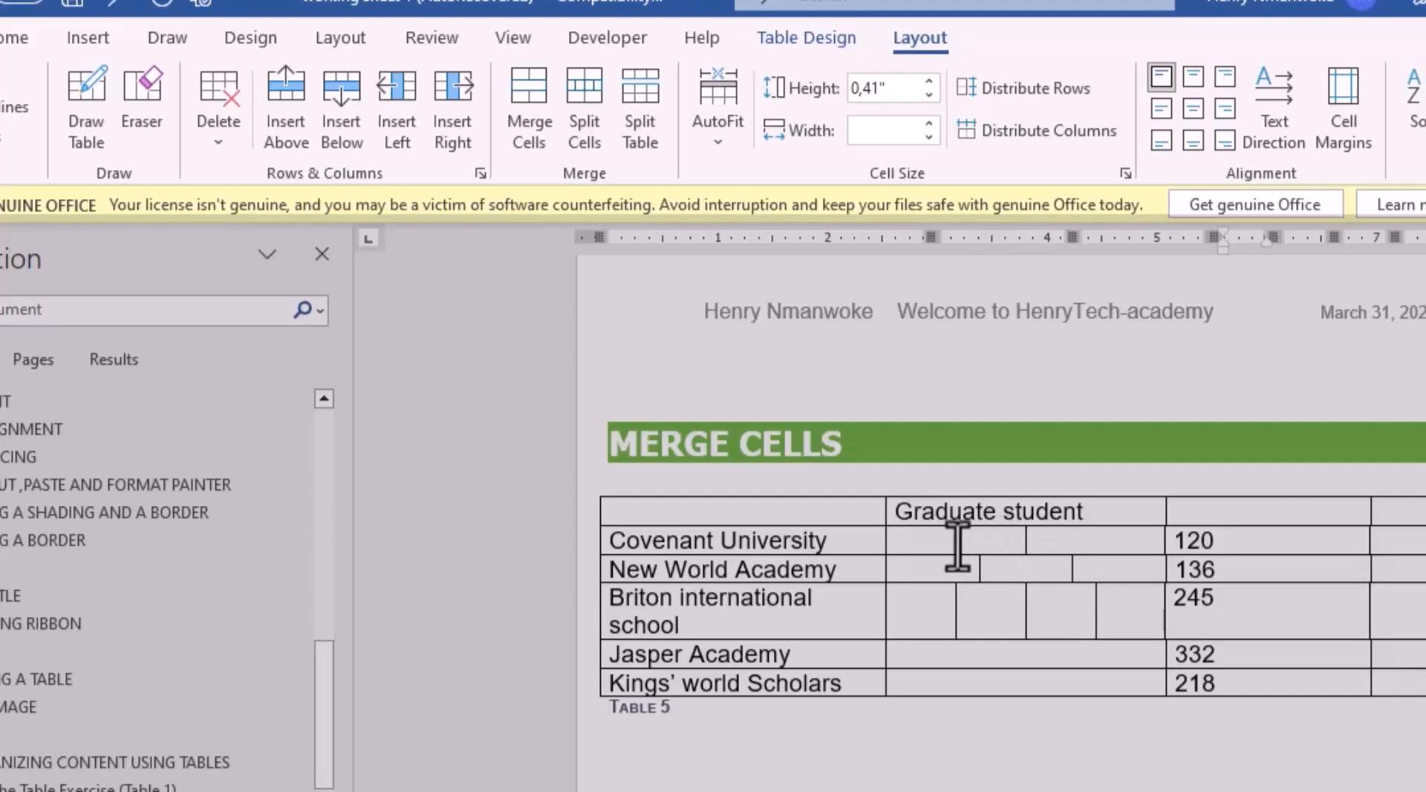
left_click_drag(950, 542, 1060, 541)
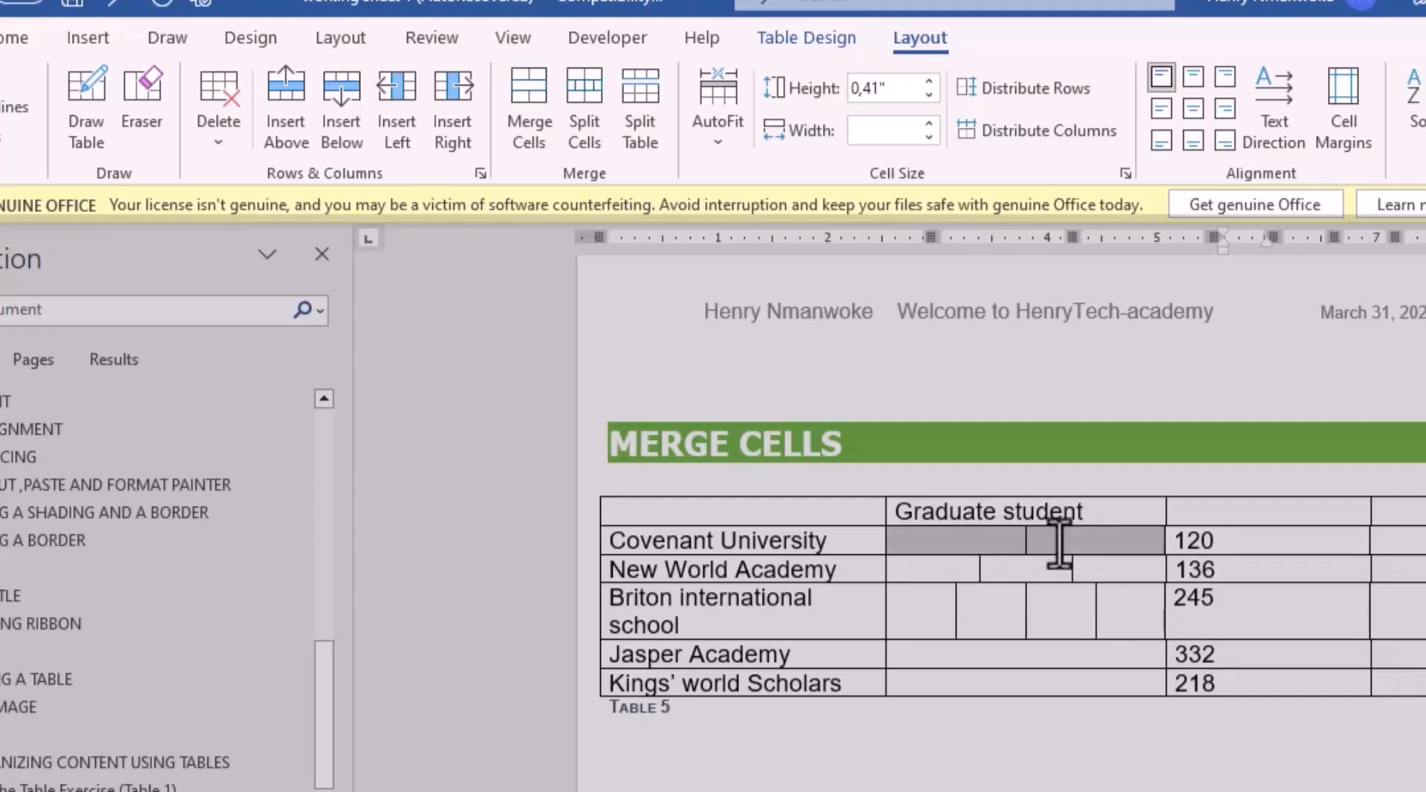
left_click(524, 135)
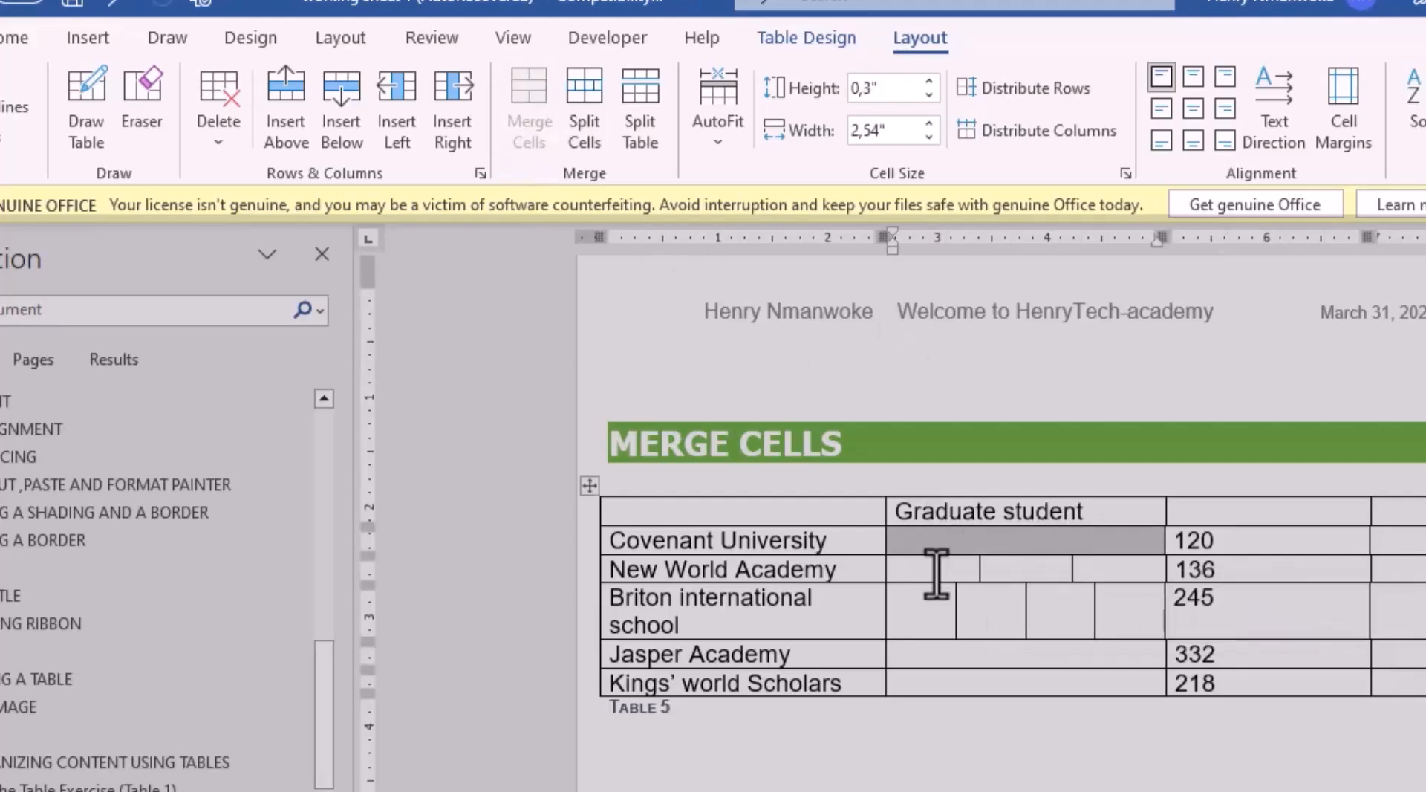
Merge New World Academy's three Graduate student cells into one cell and Briton international school's four cells into one cell
left_click_drag(933, 573, 1114, 602)
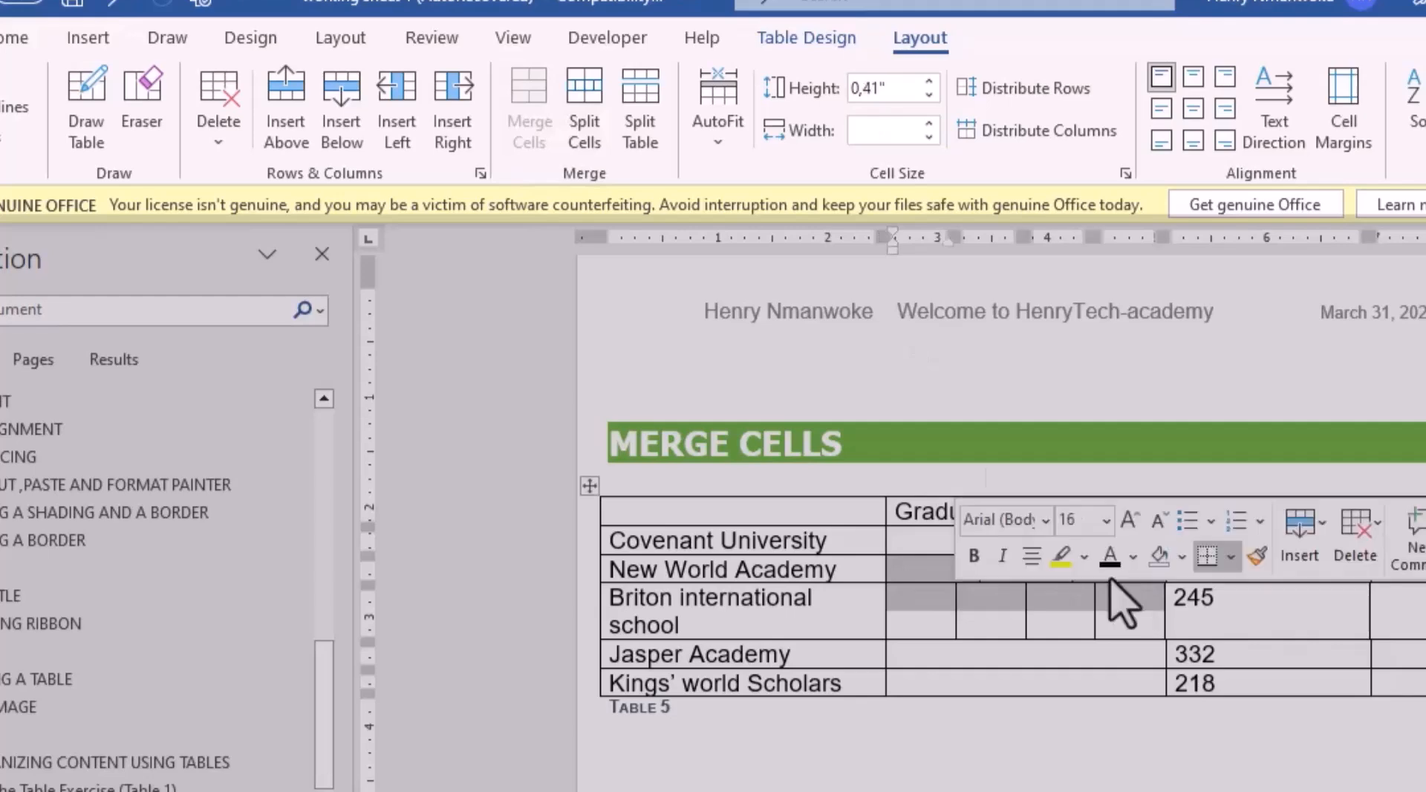
left_click(988, 571)
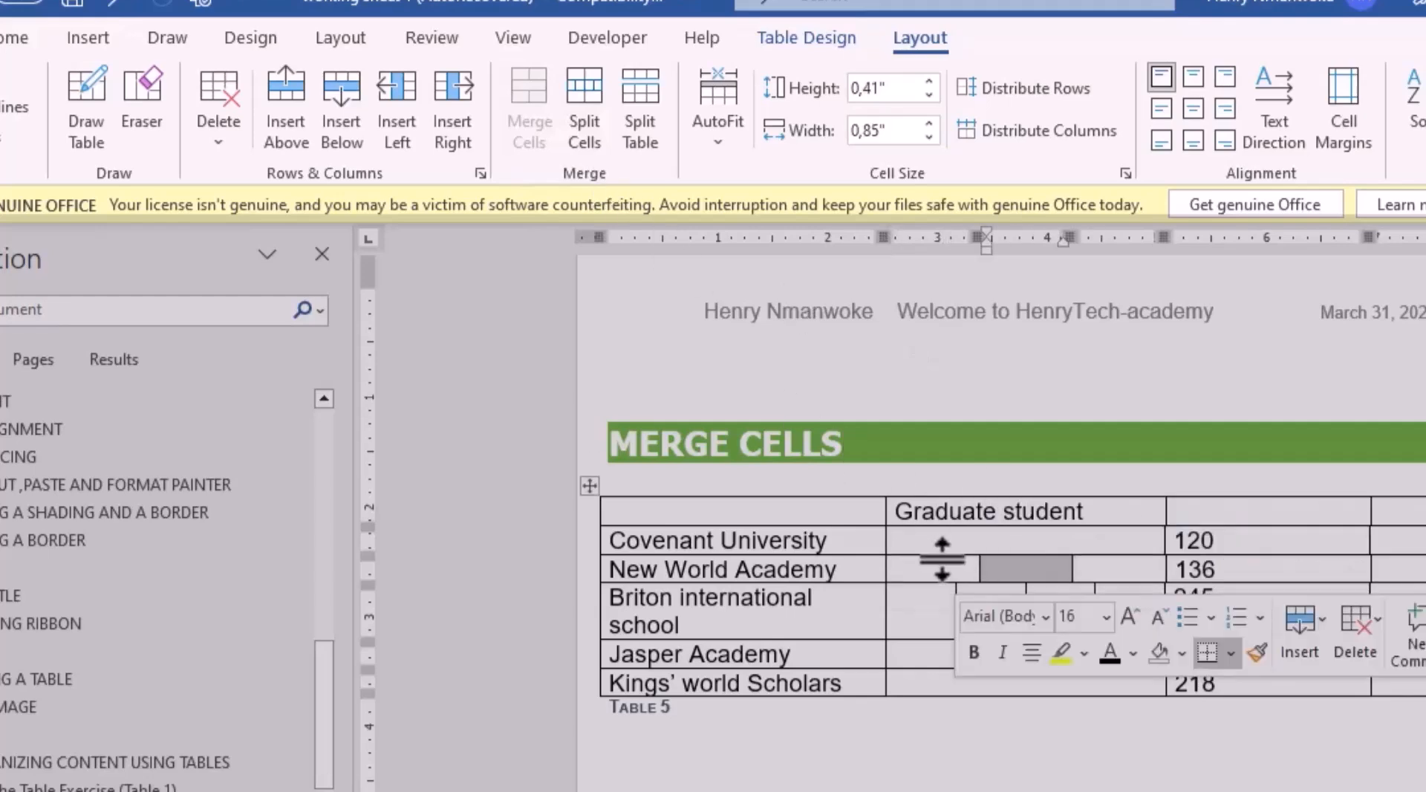
left_click_drag(943, 570, 1152, 582)
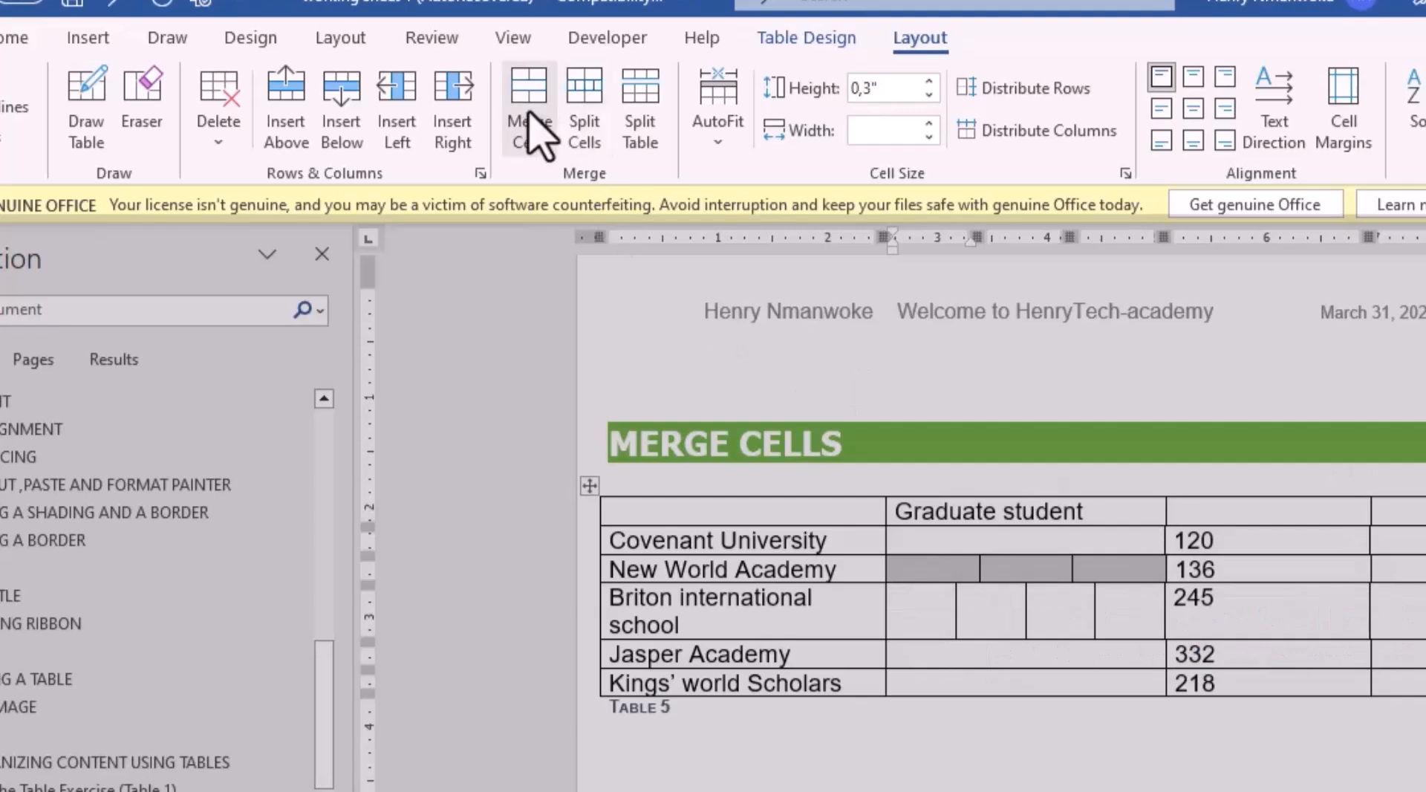
left_click(533, 132)
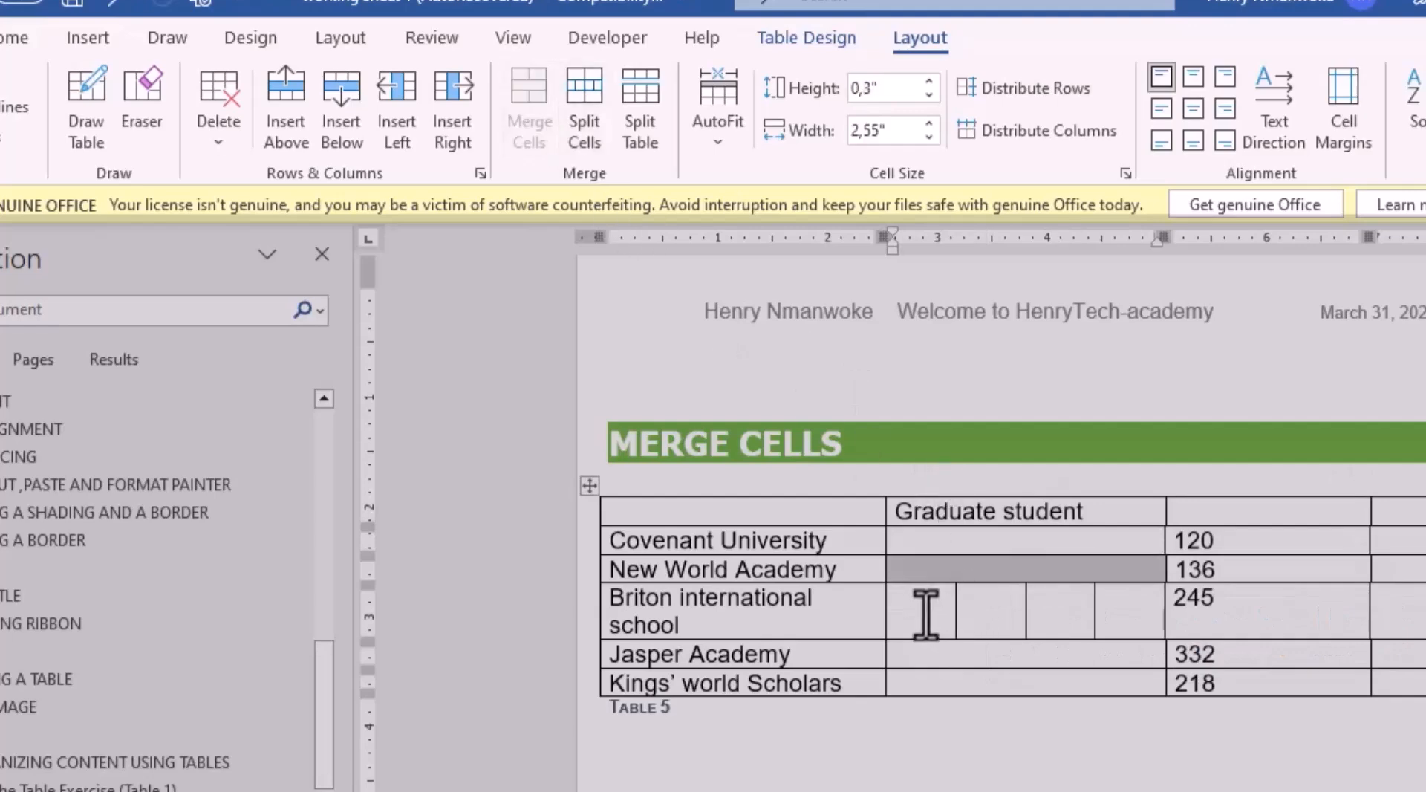
left_click_drag(927, 611, 1119, 632)
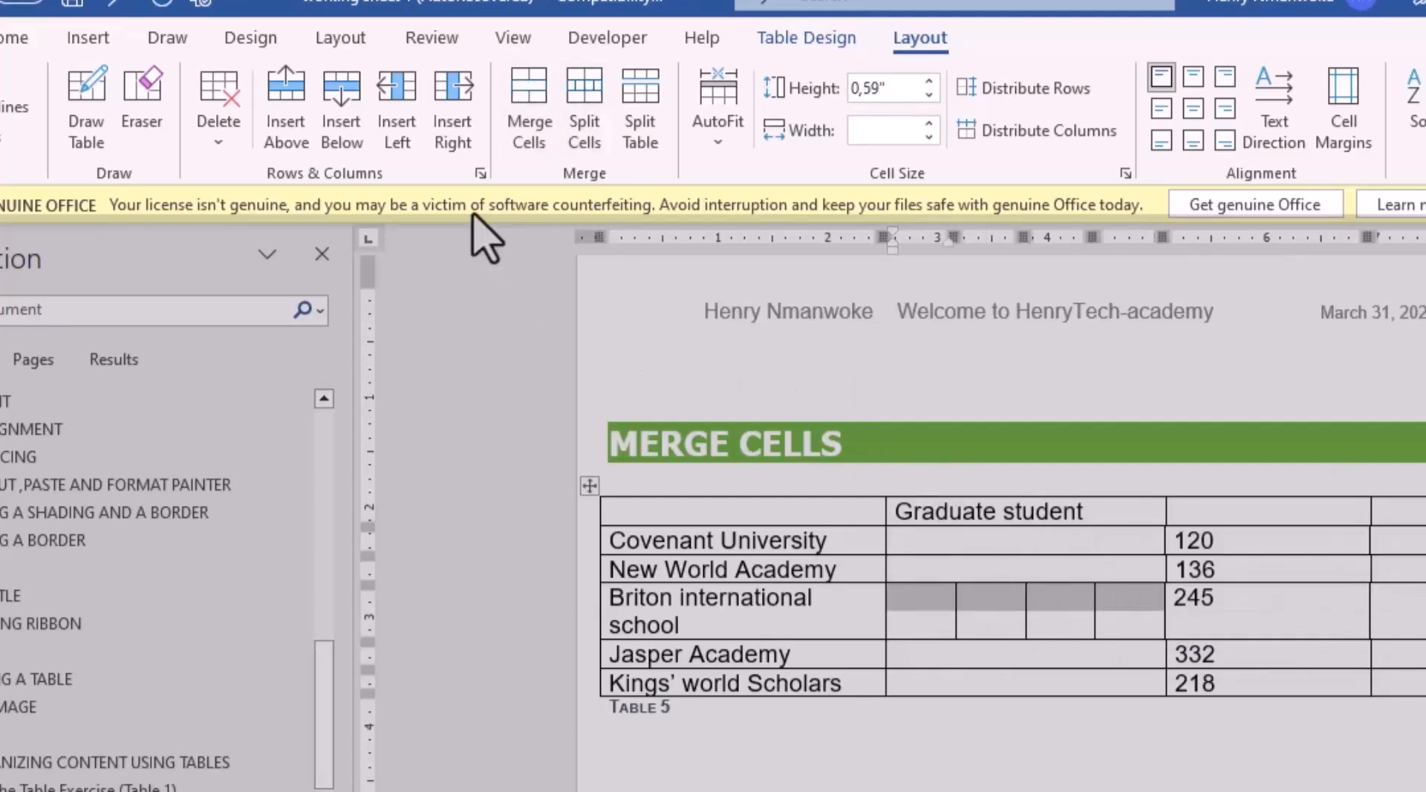
left_click(534, 140)
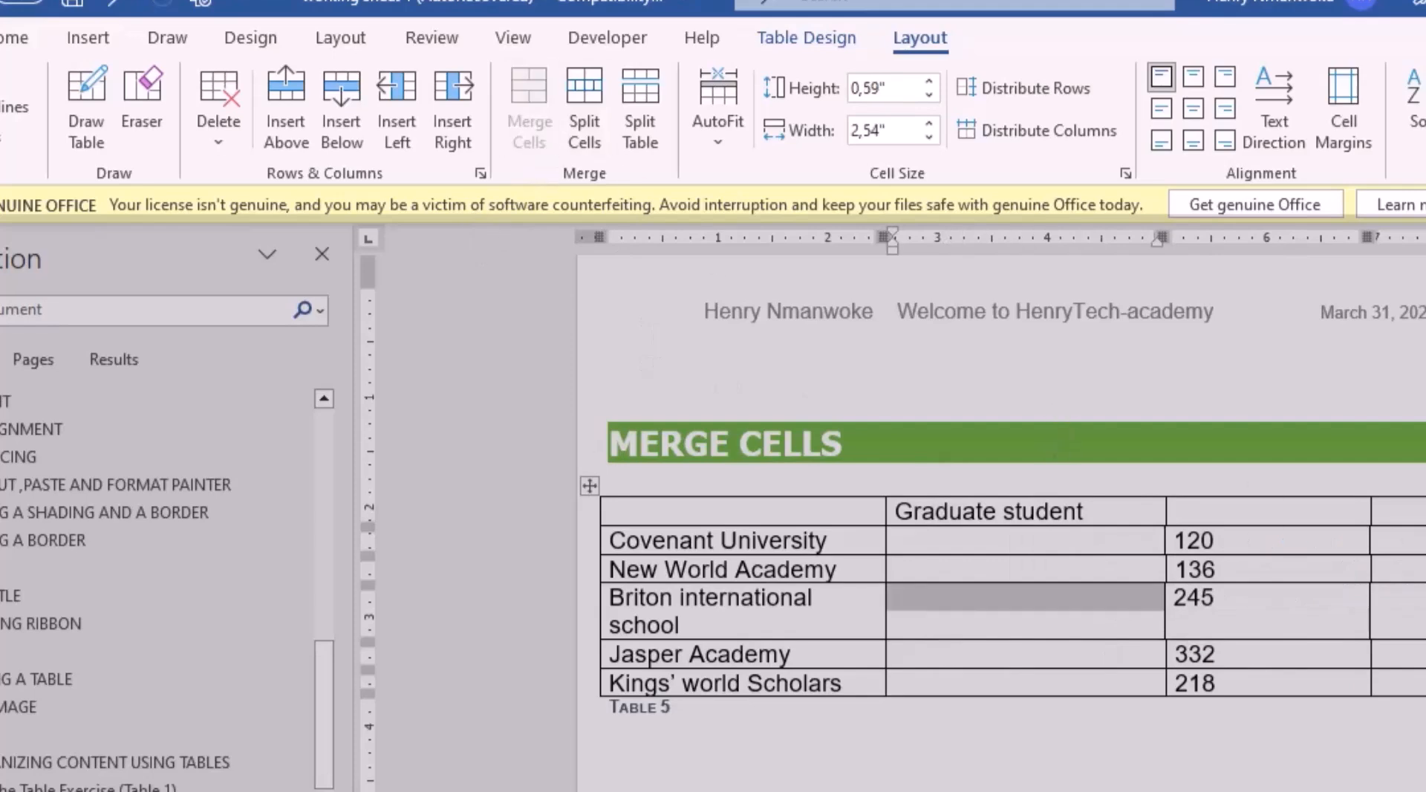
Merge the four cells at Covenant University's 120 entry in Table 4 back into a single cell
scroll(995, 520, "down", 10)
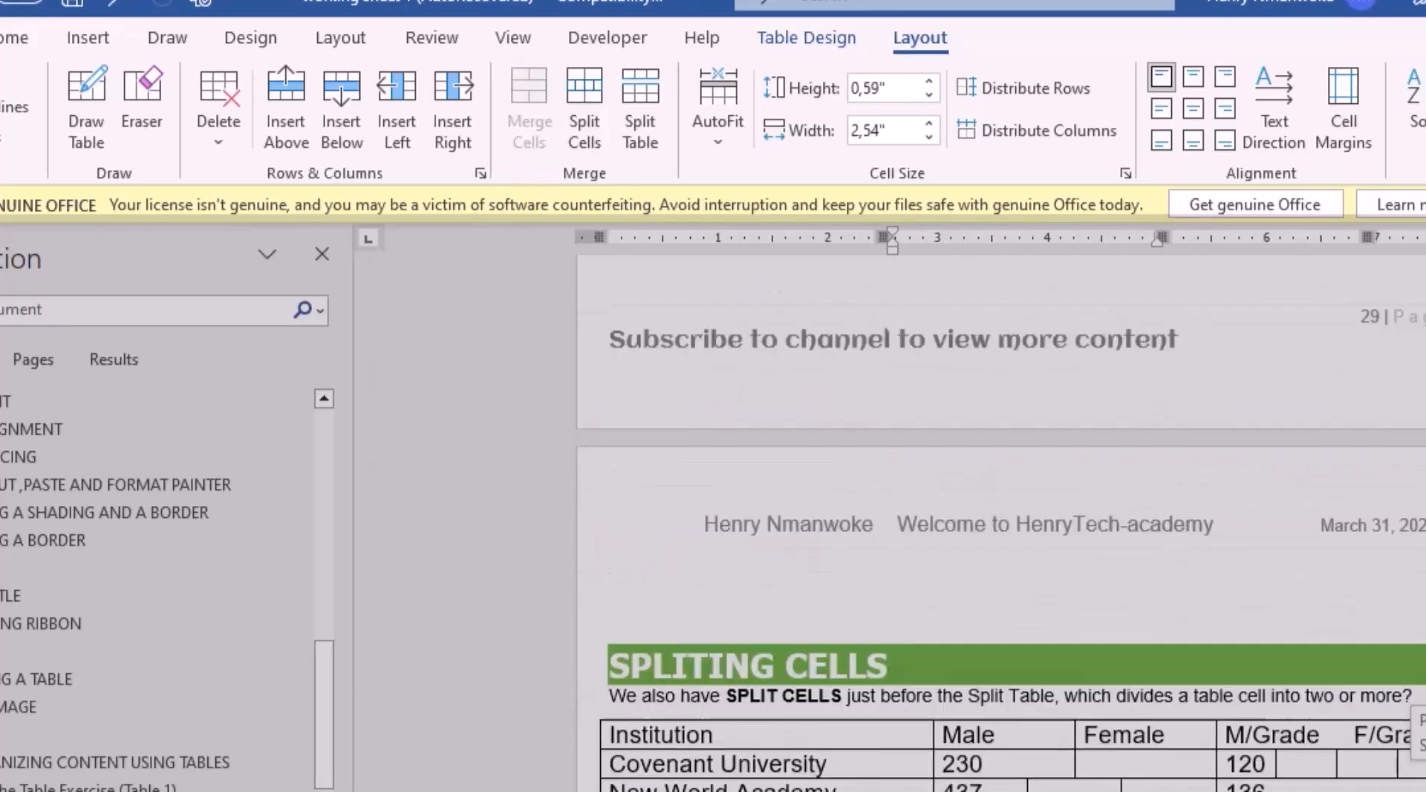
scroll(995, 519, "down", 3)
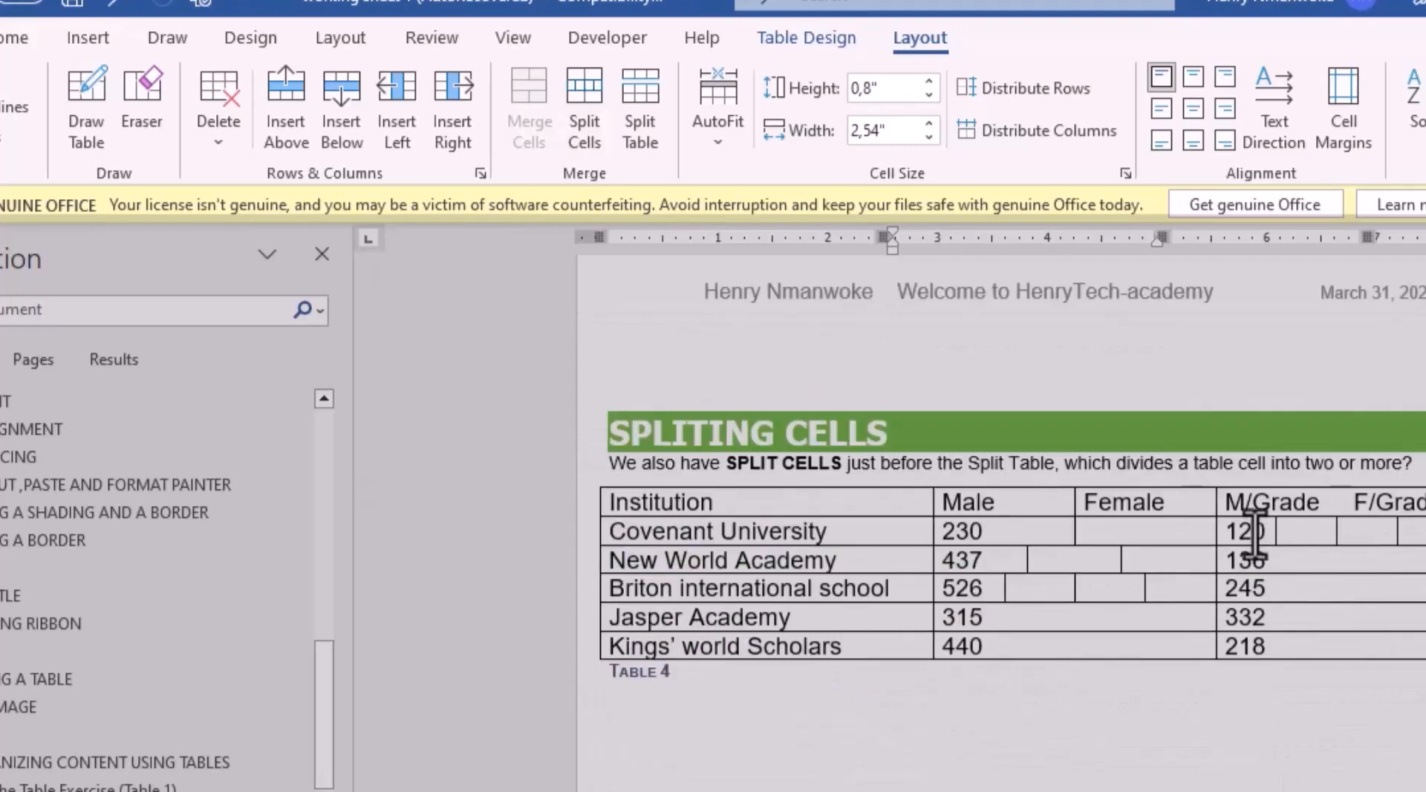
left_click_drag(1263, 534, 1419, 529)
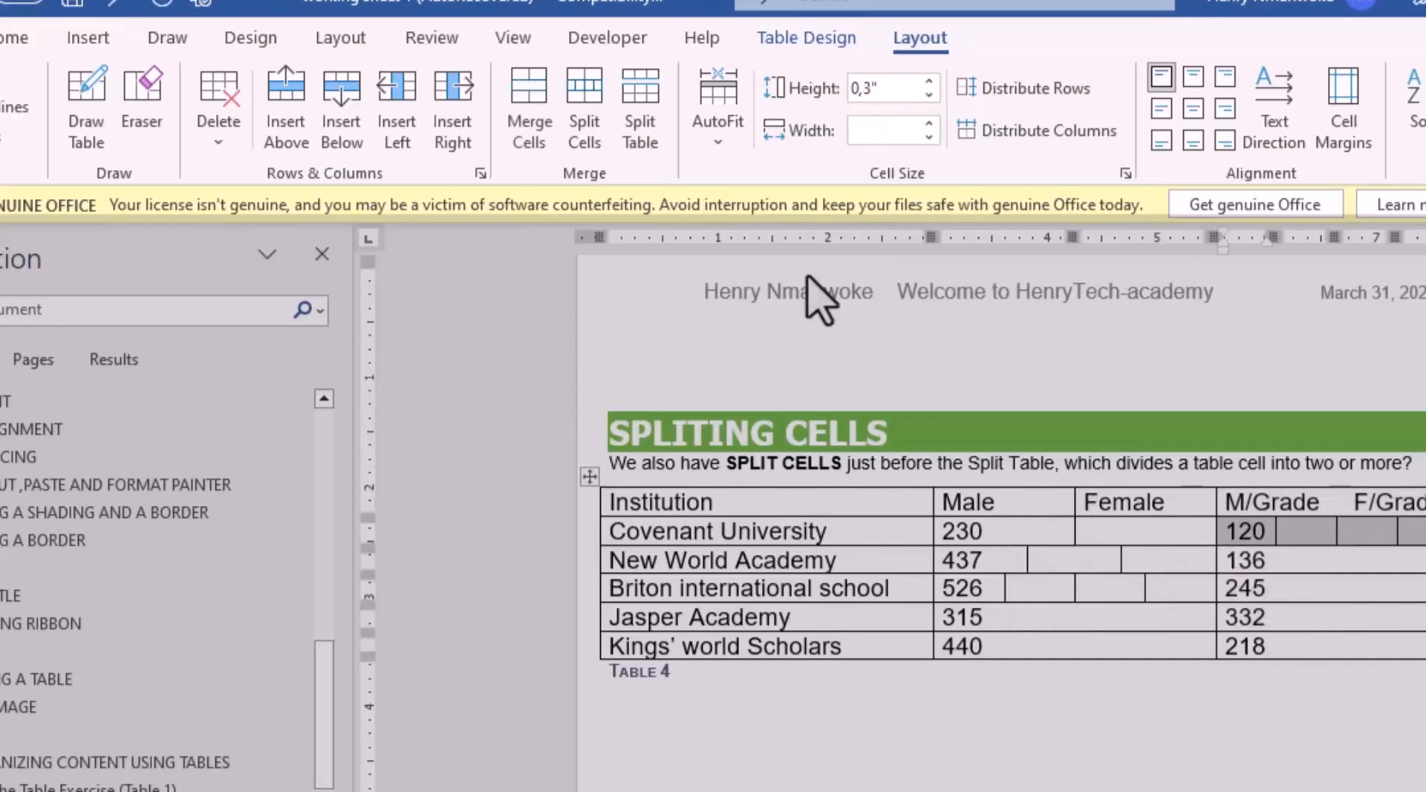
left_click(532, 111)
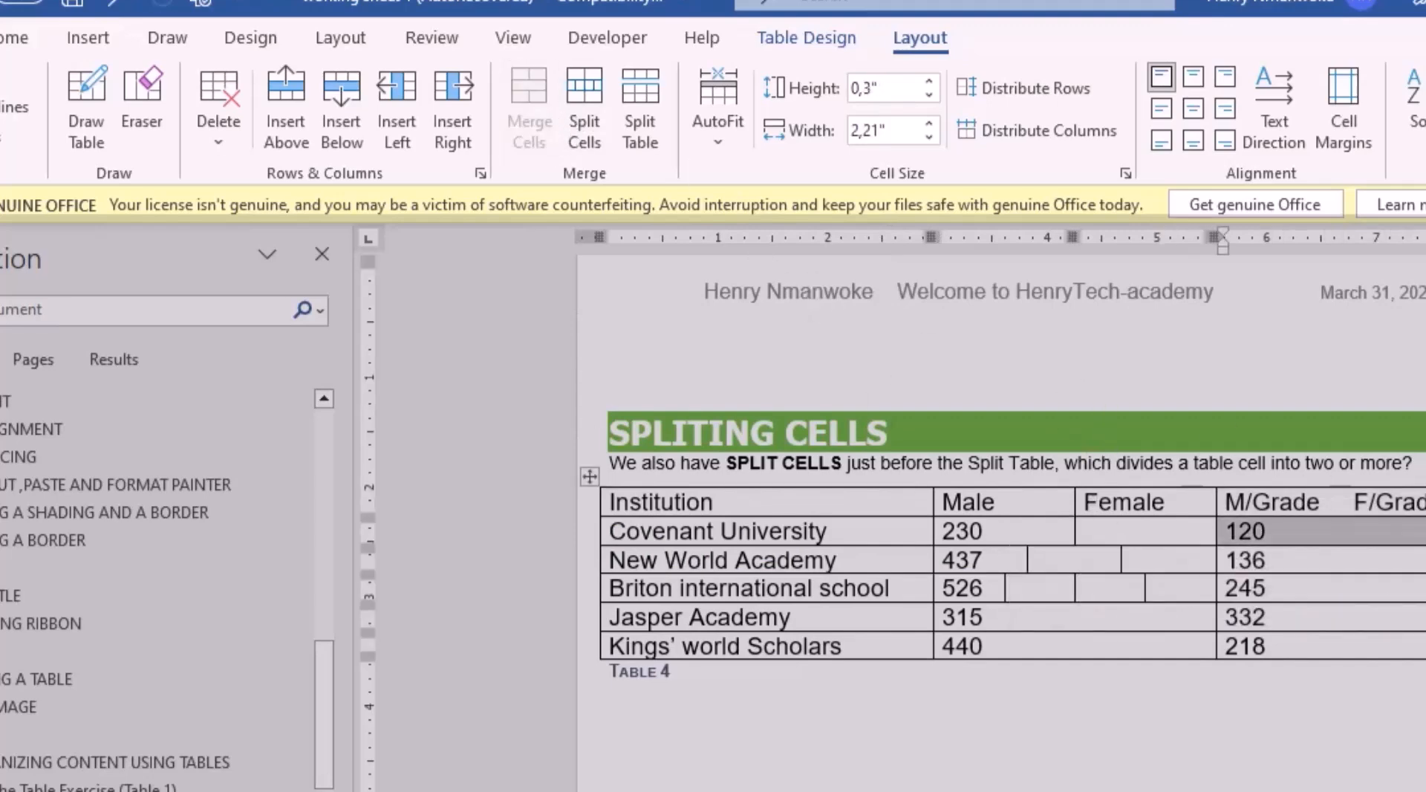
Delete the row marked "Delete this row" from the table under the DELETING ROWS AND COLUMS TABLE EXERCISE heading
scroll(1197, 739, "down", 8)
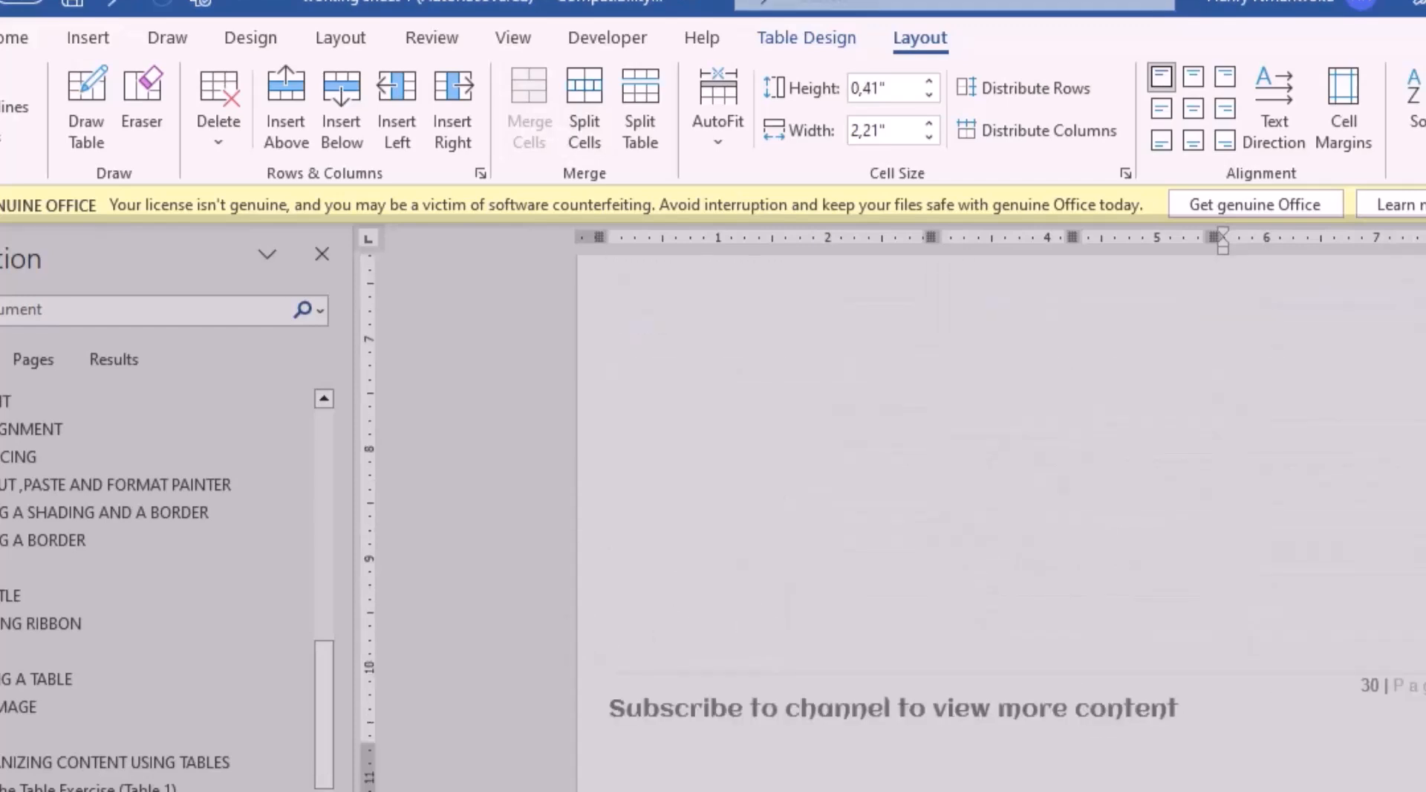
scroll(1003, 513, "up", 8)
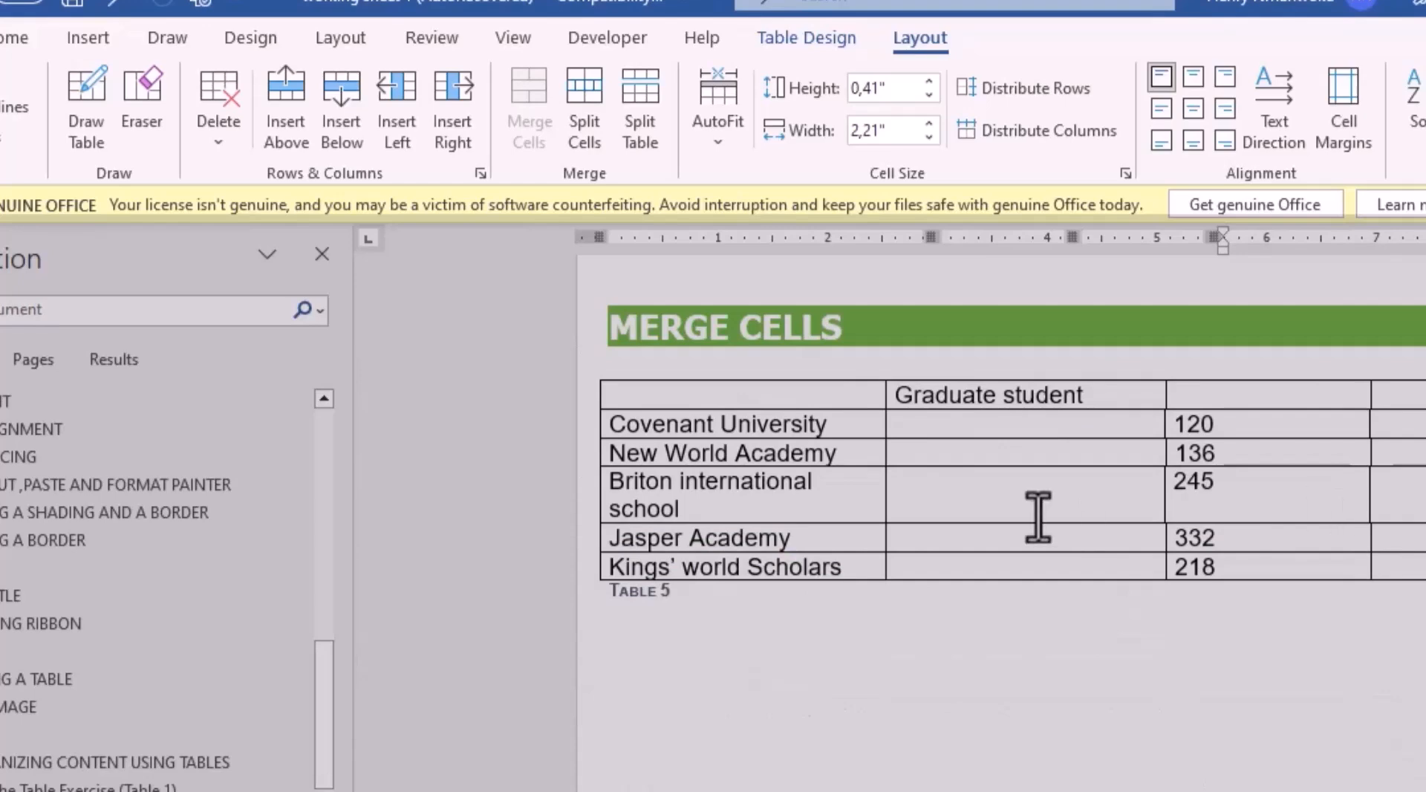
left_click(1022, 417)
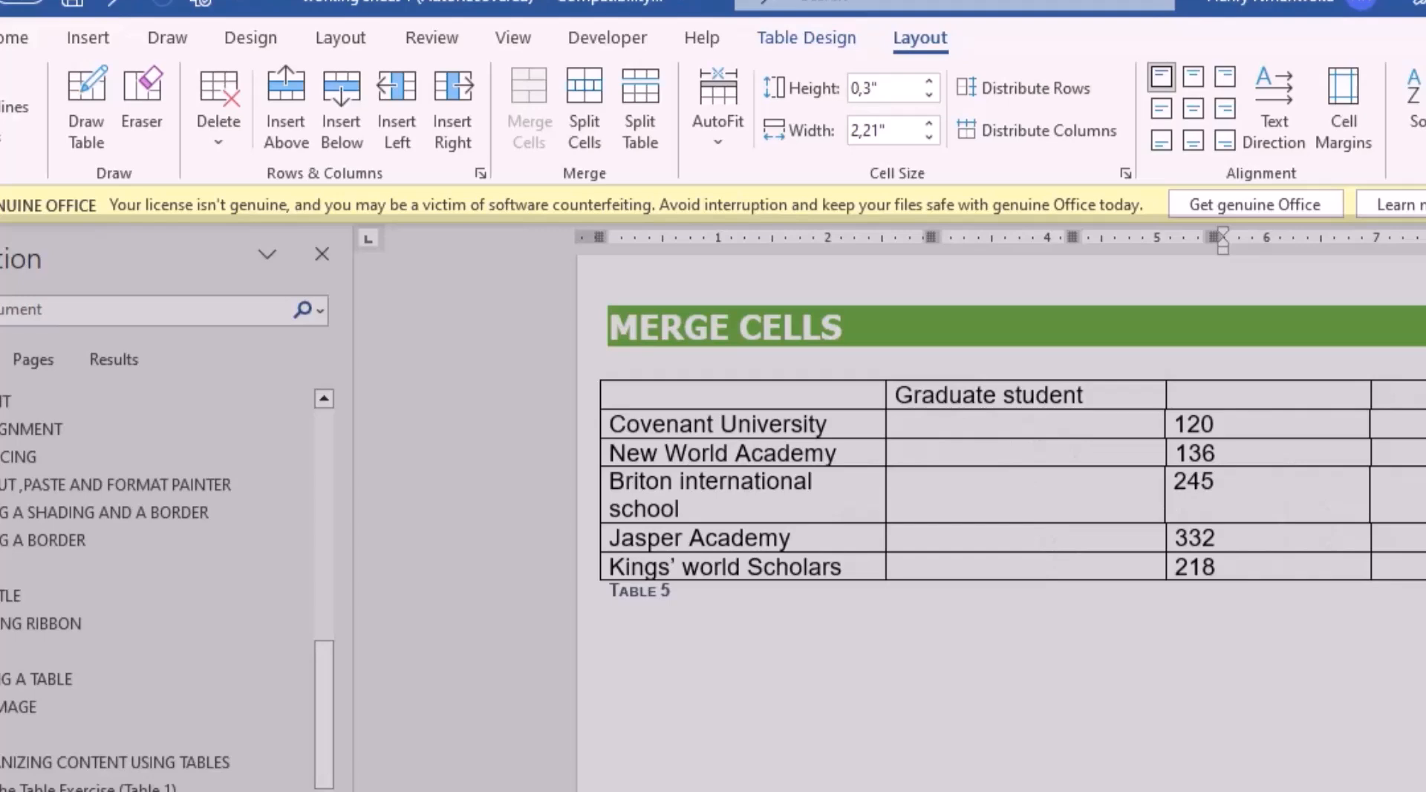
scroll(1002, 512, "down", 8)
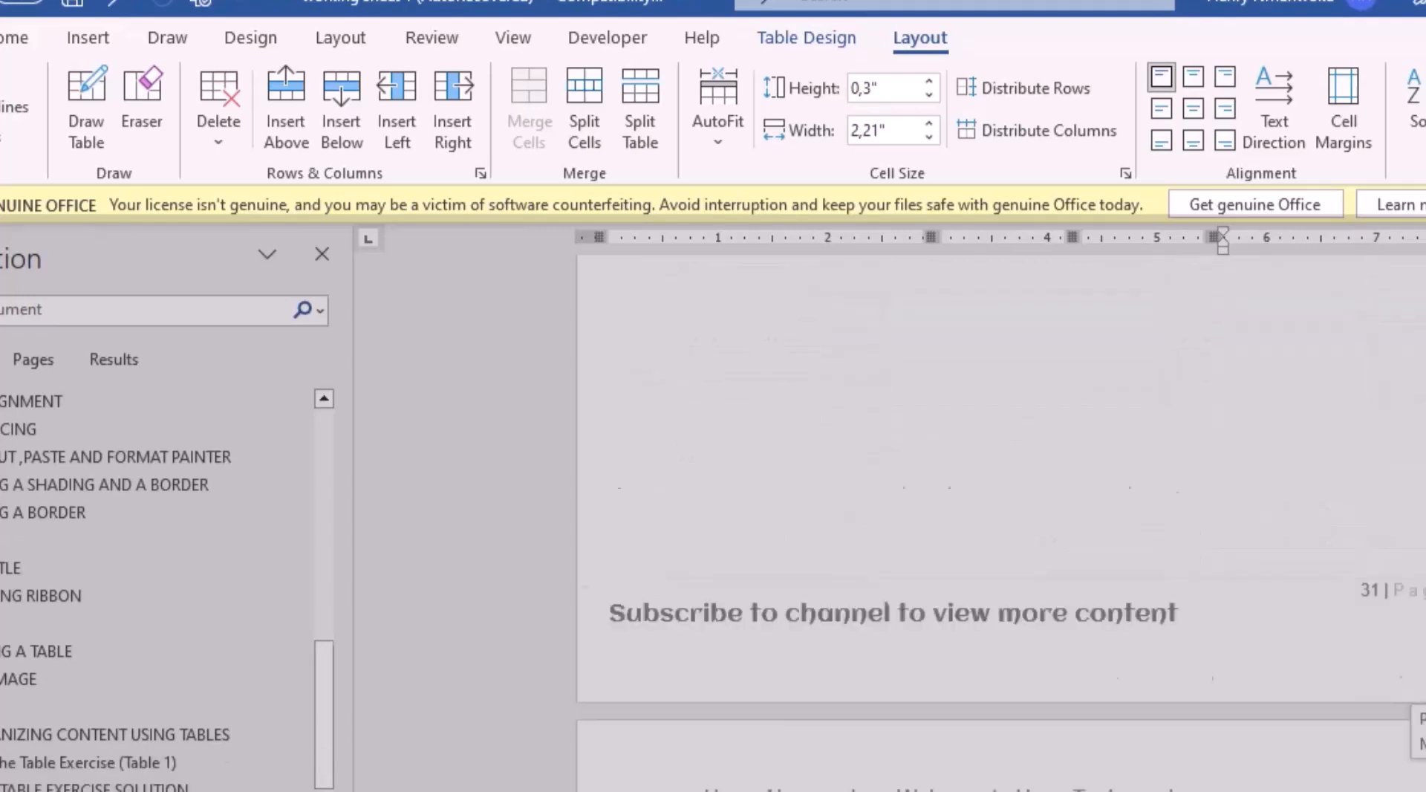
scroll(1002, 512, "down", 3)
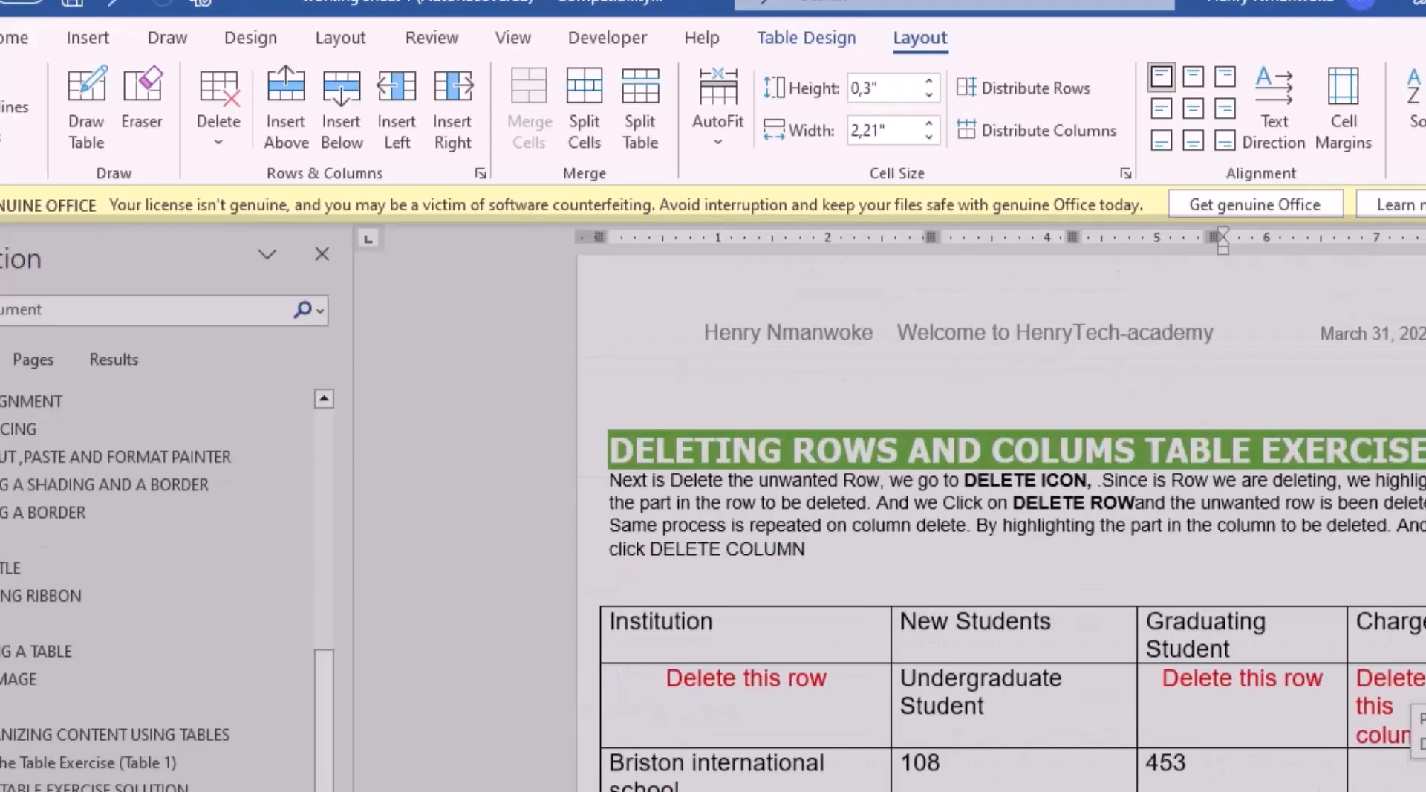
scroll(1002, 512, "down", 2)
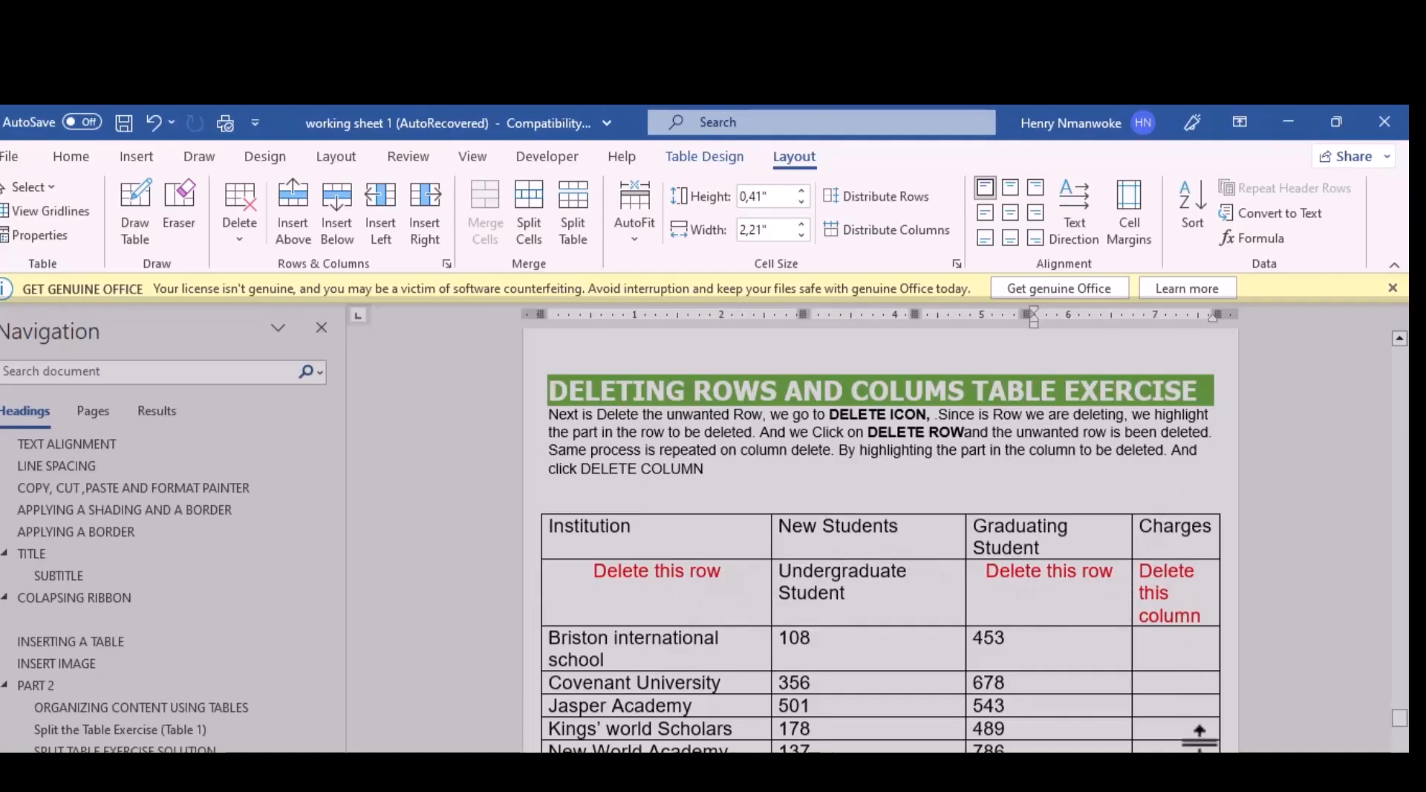
left_click(656, 608)
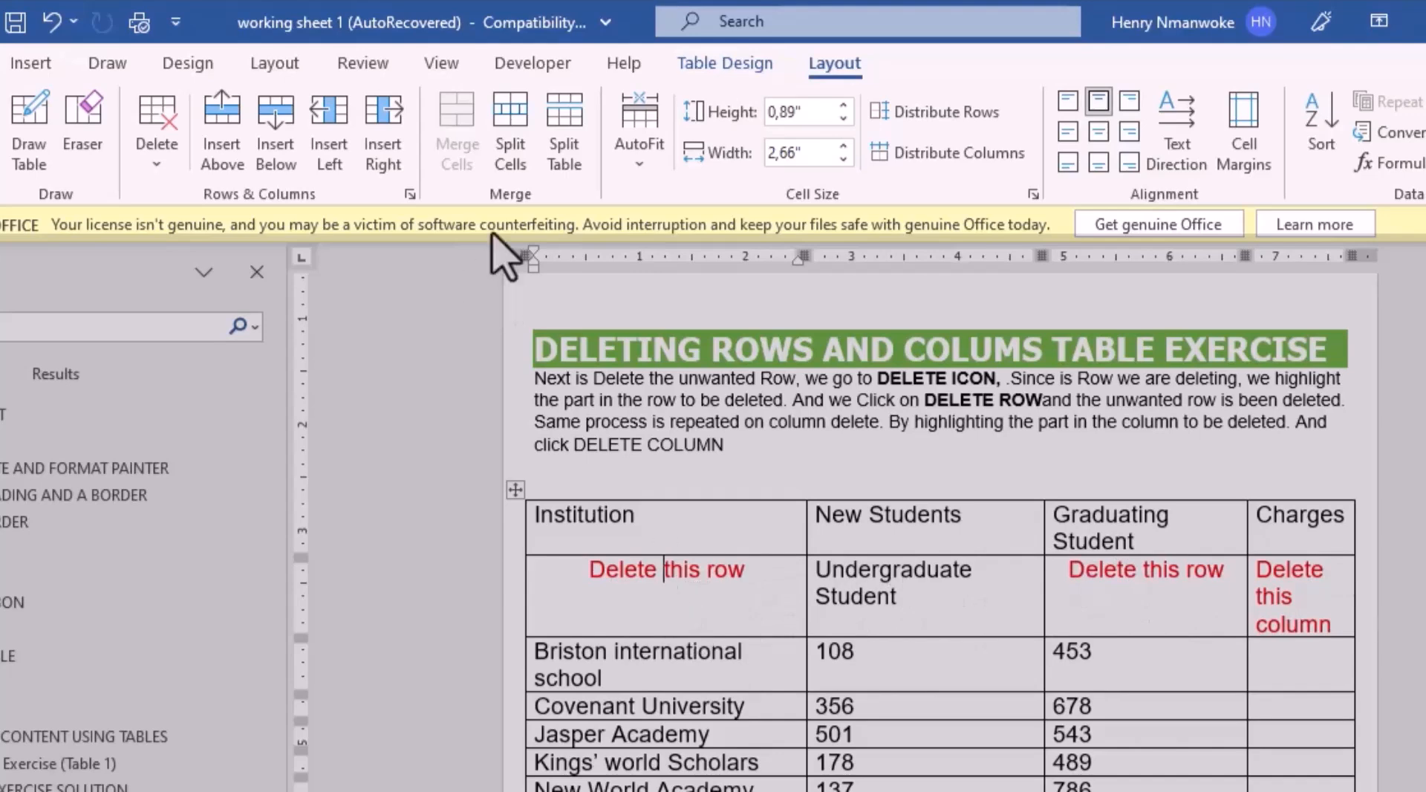
left_click(161, 172)
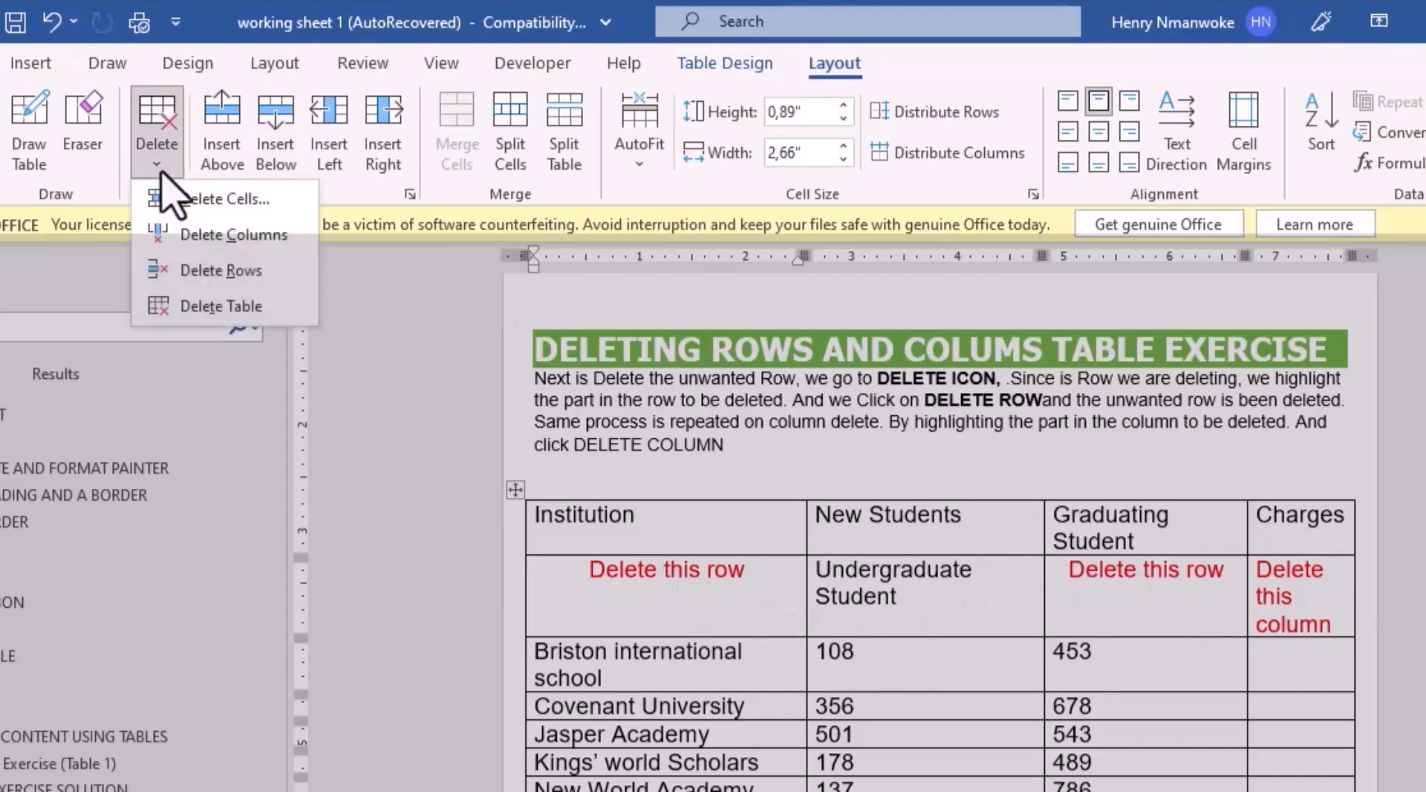
left_click(191, 271)
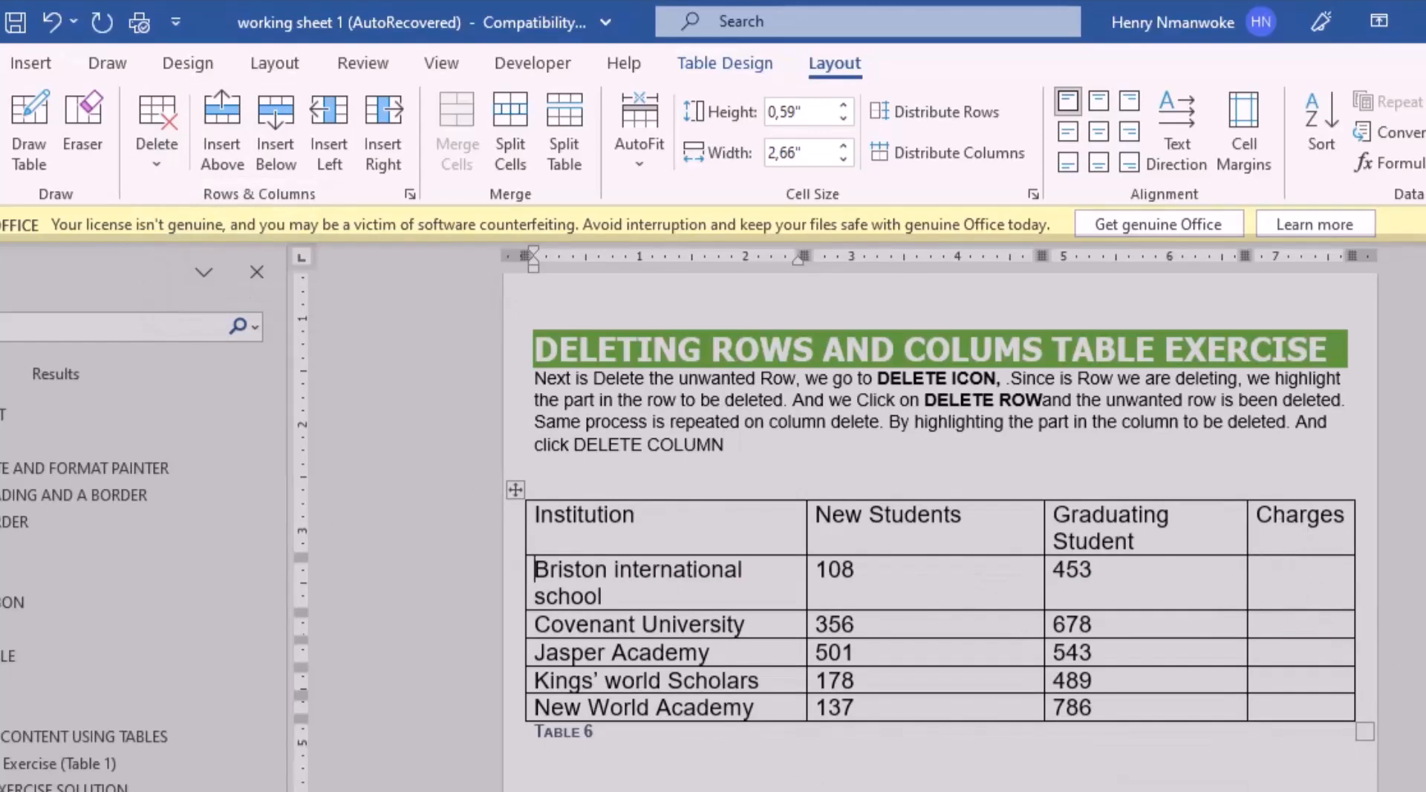
Delete the Charges column from Table 6
left_click_drag(1425, 746, 1425, 747)
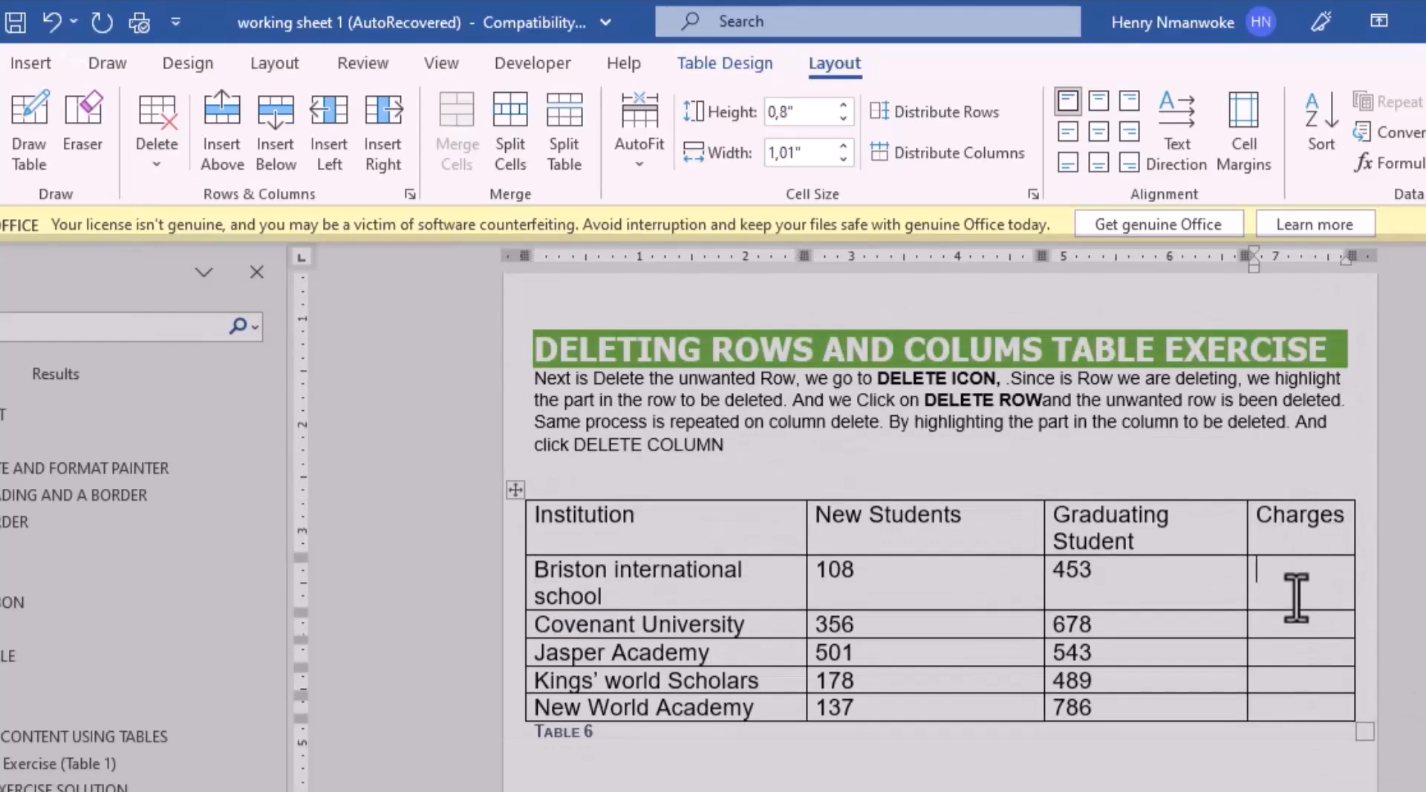
left_click(151, 149)
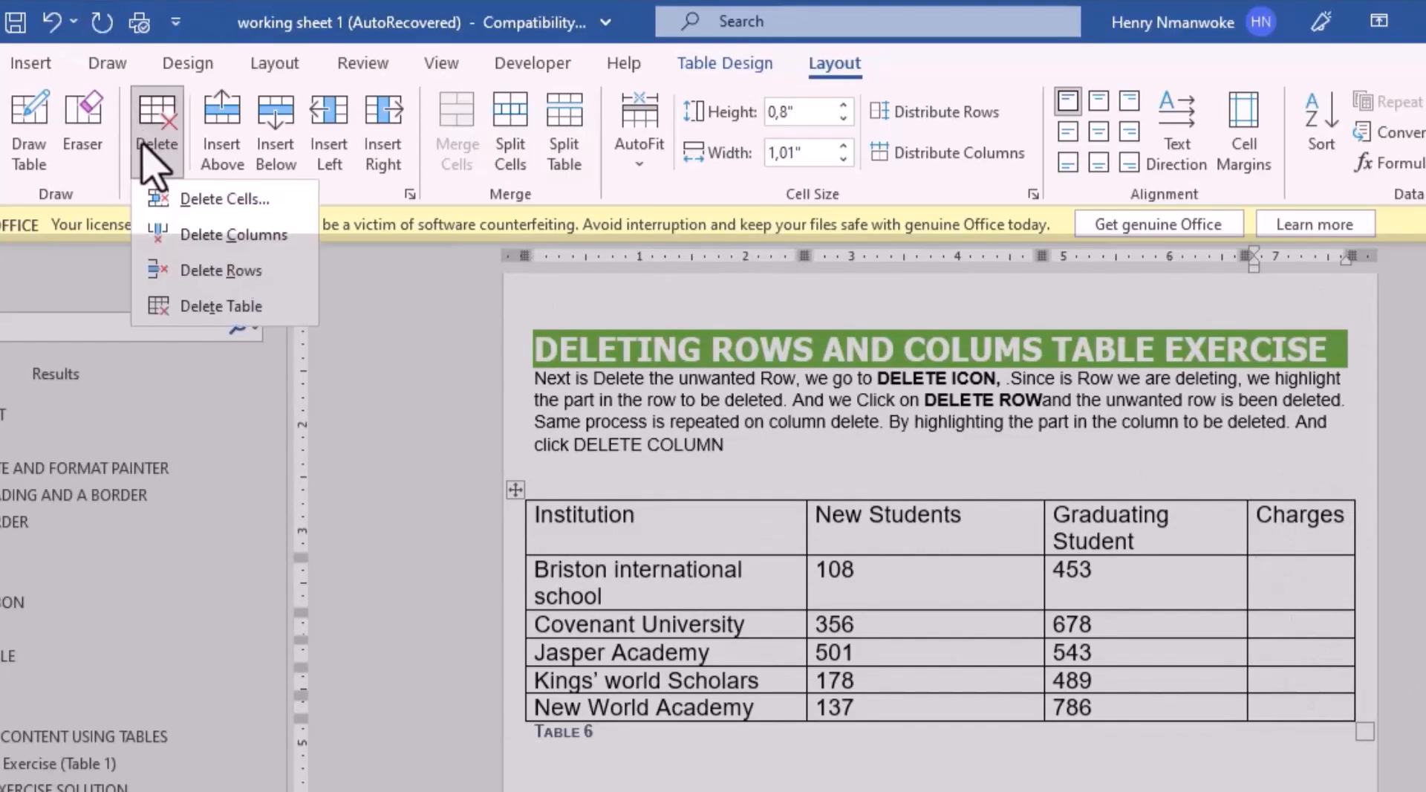
left_click(260, 236)
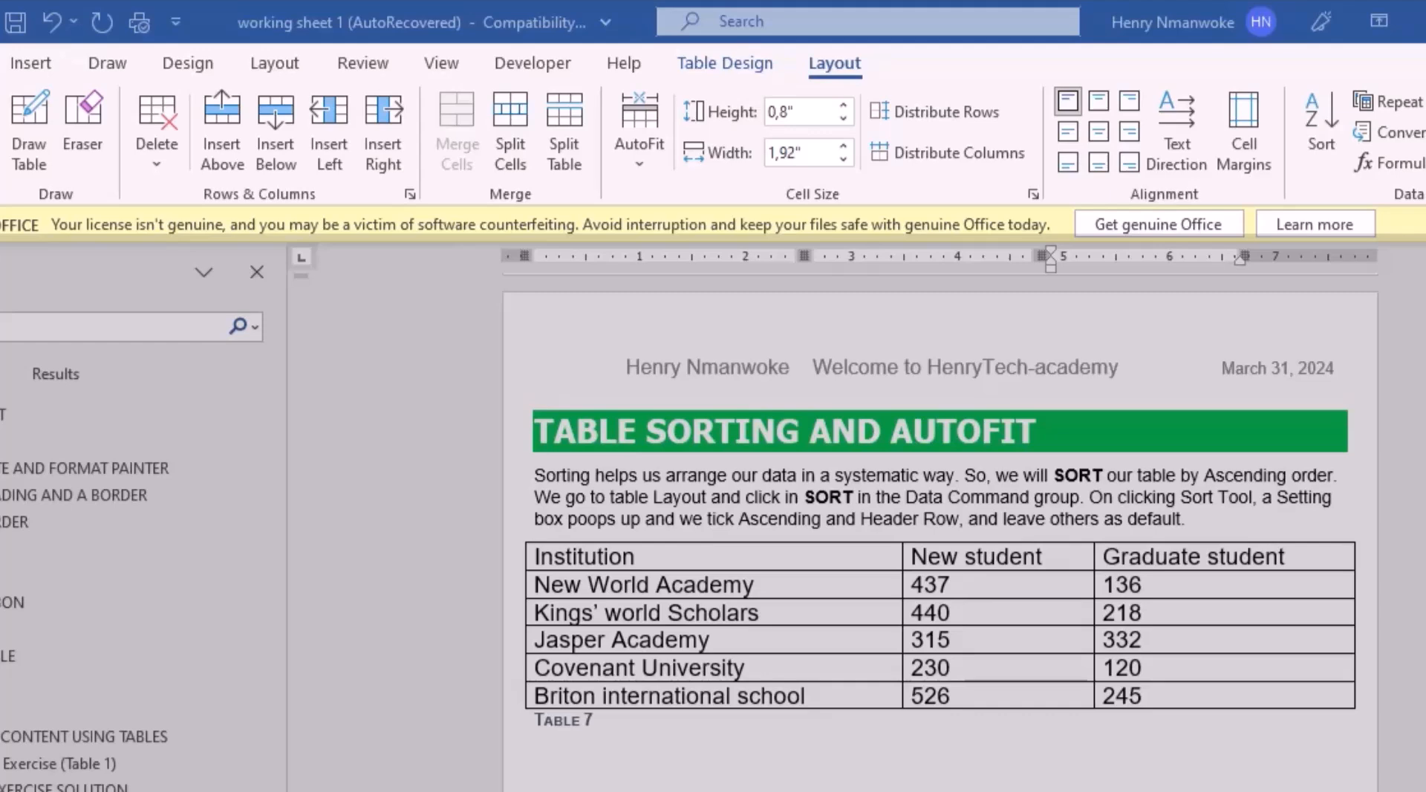
Place a copy of Table 7 on the page below the original, in the TABLE SORTING AND AUTOFIT section
key("ctrl+z")
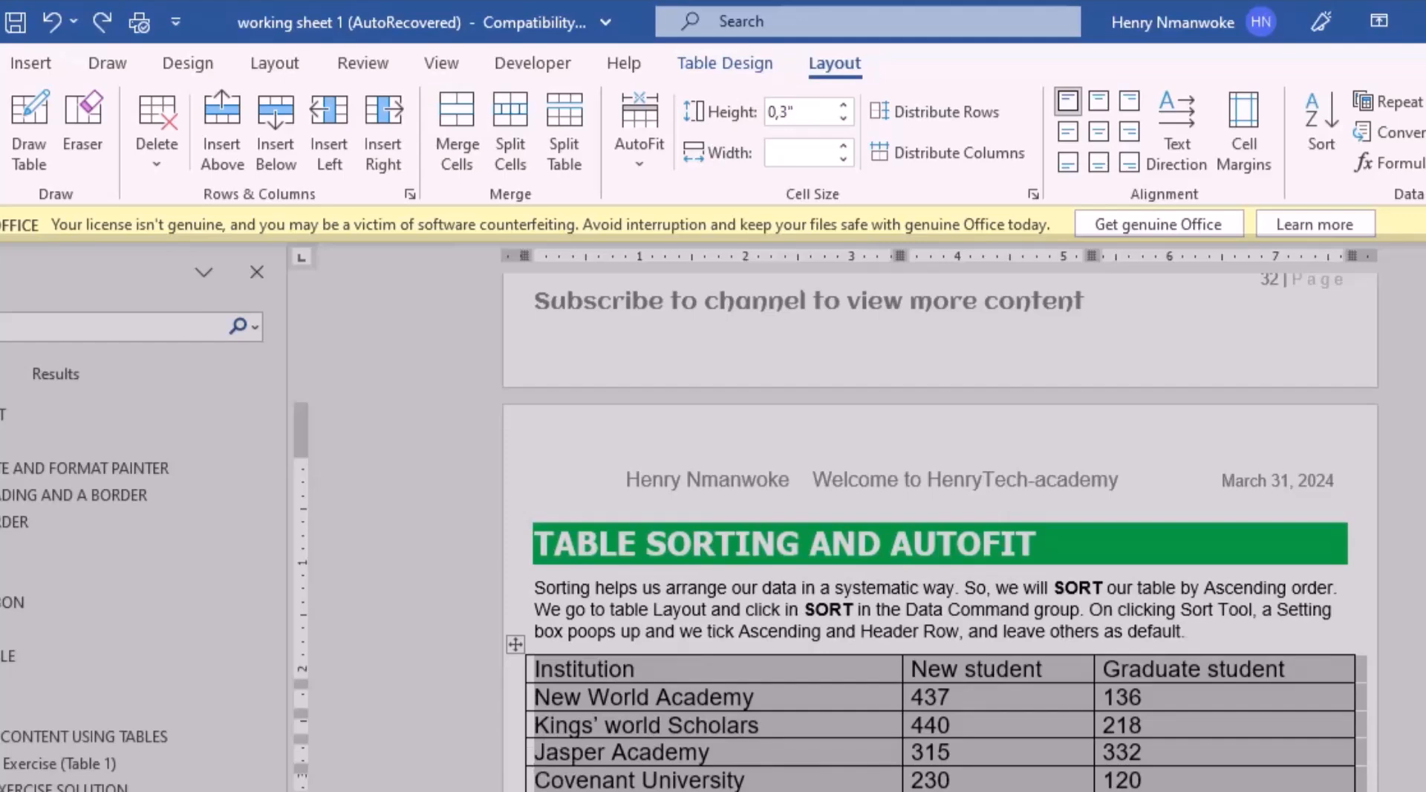
left_click(1382, 787)
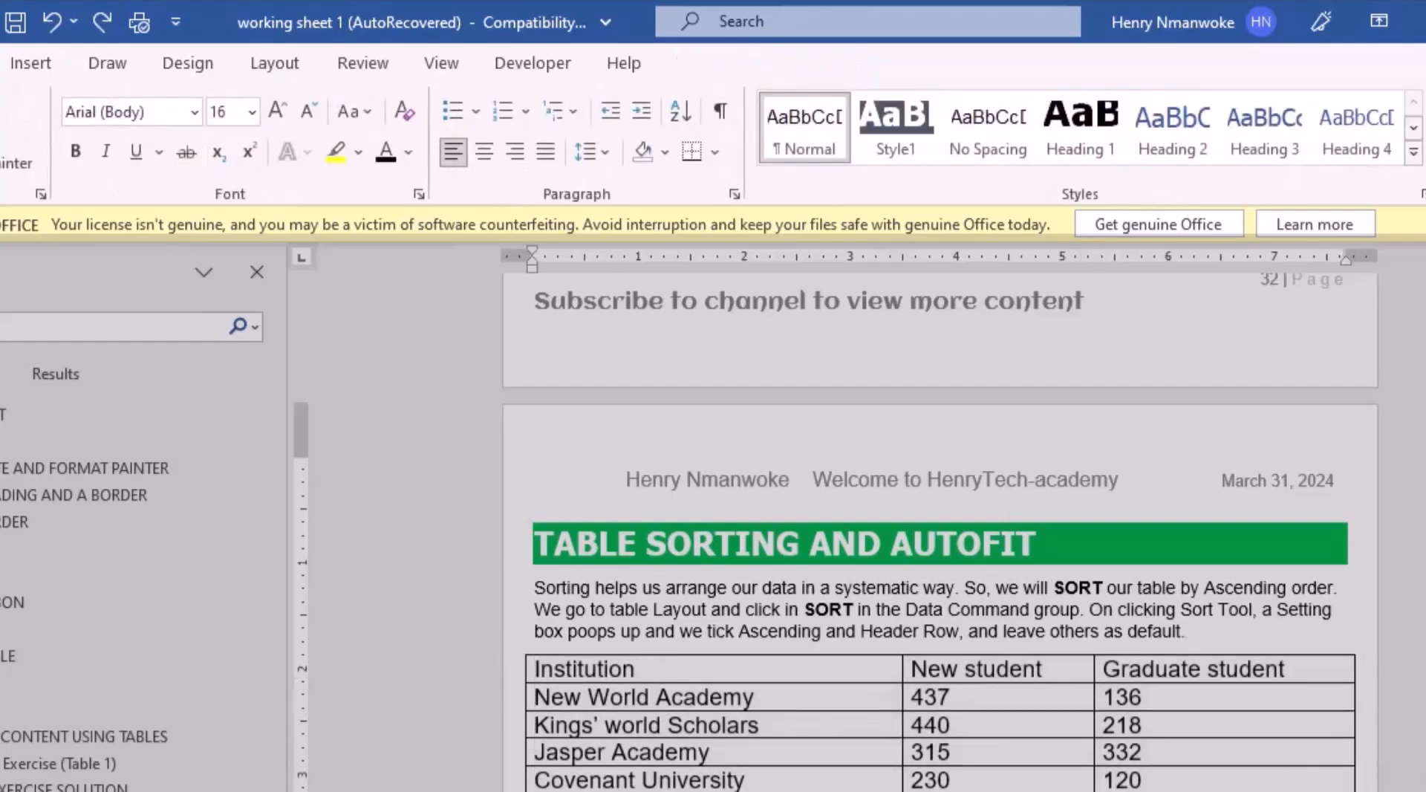
scroll(878, 689, "down", 5)
key("ctrl+v")
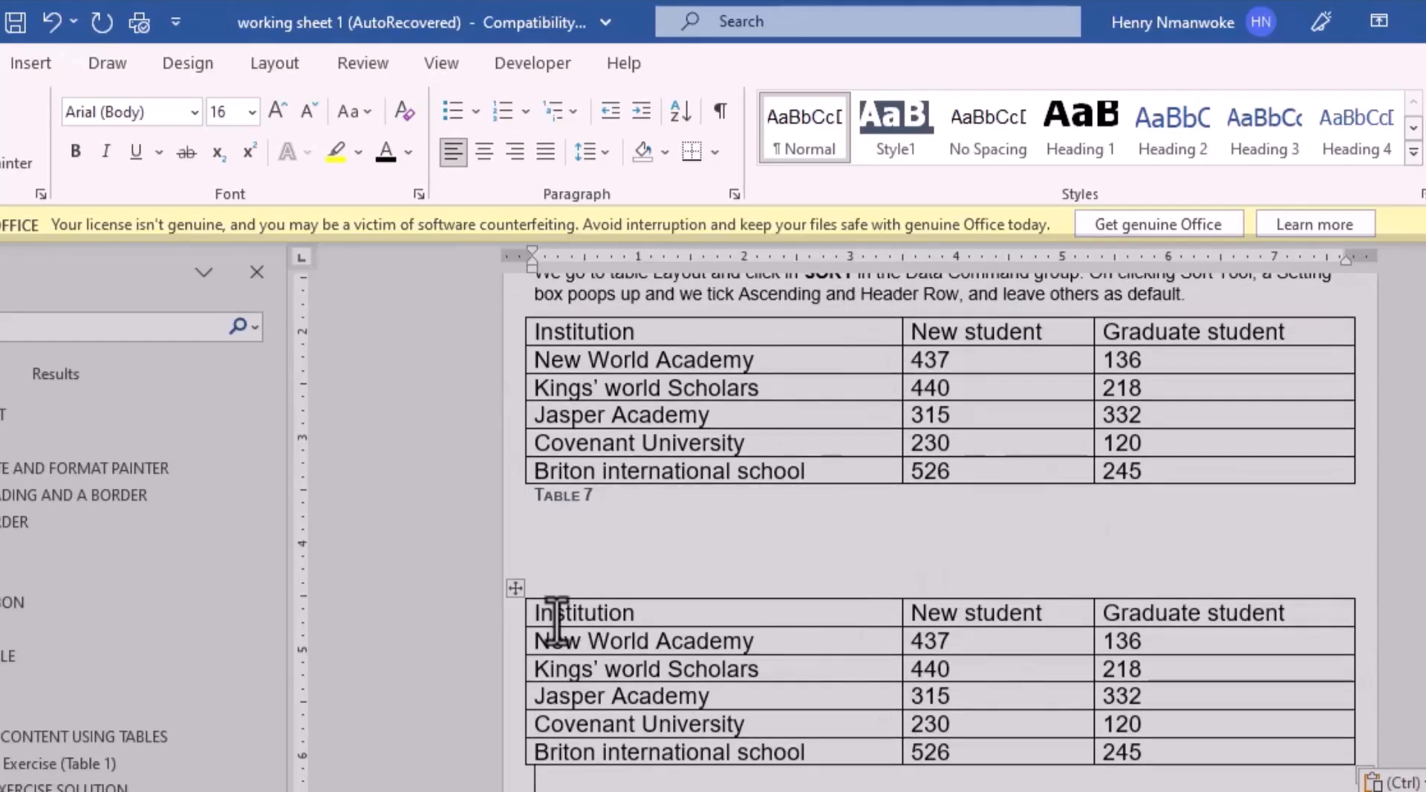
Sort the copied table below Table 7 by Institution as text in ascending order, treating the first row as a header
left_click(517, 591)
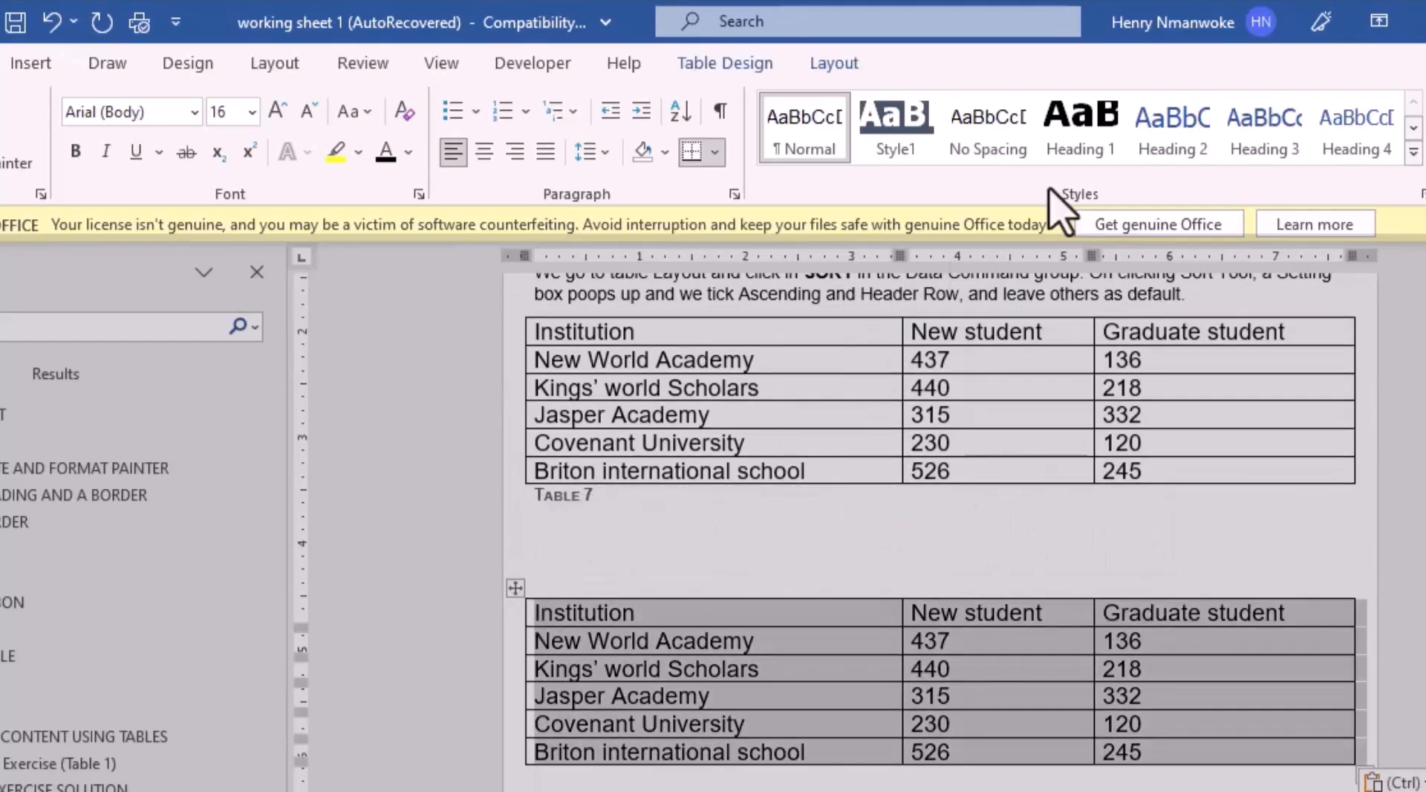
left_click(821, 66)
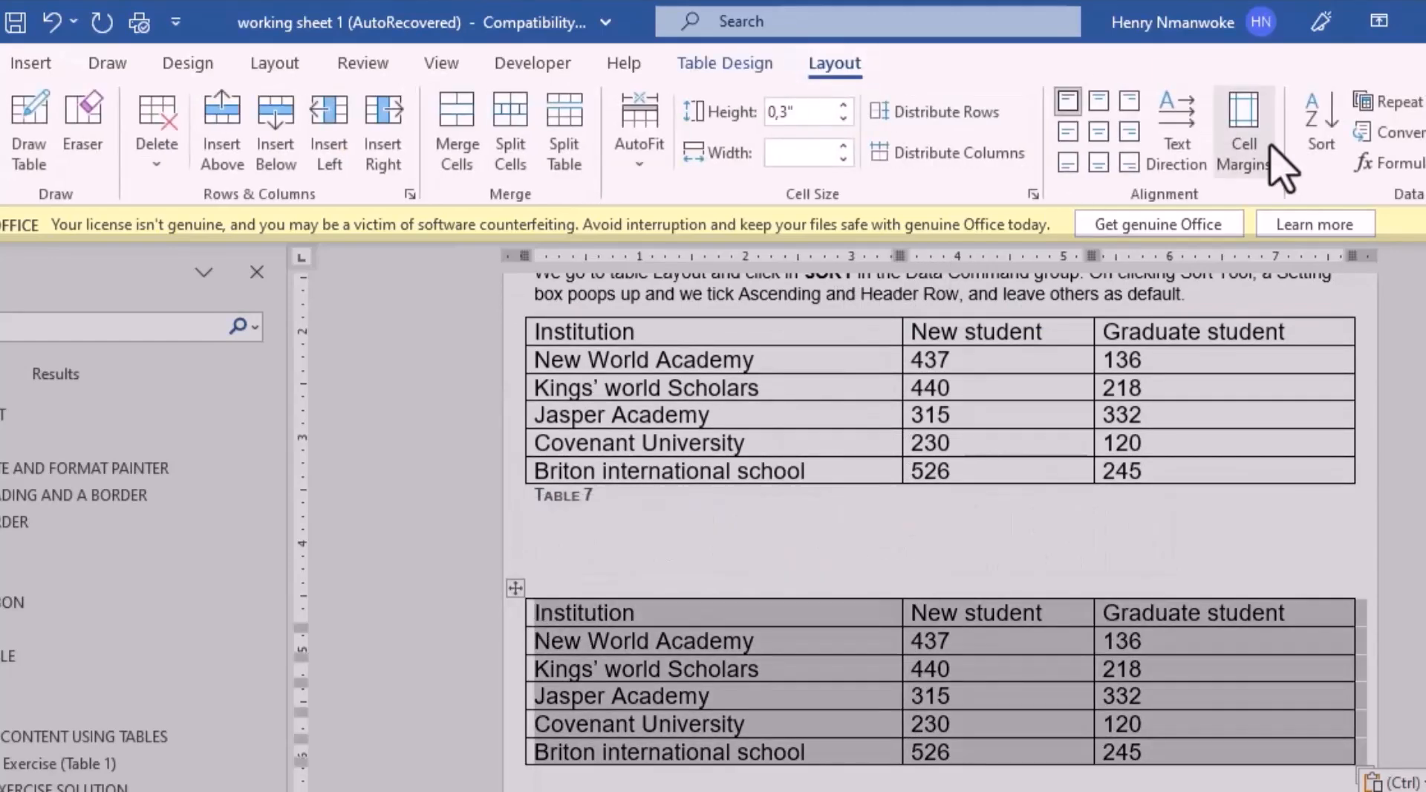
left_click(1319, 127)
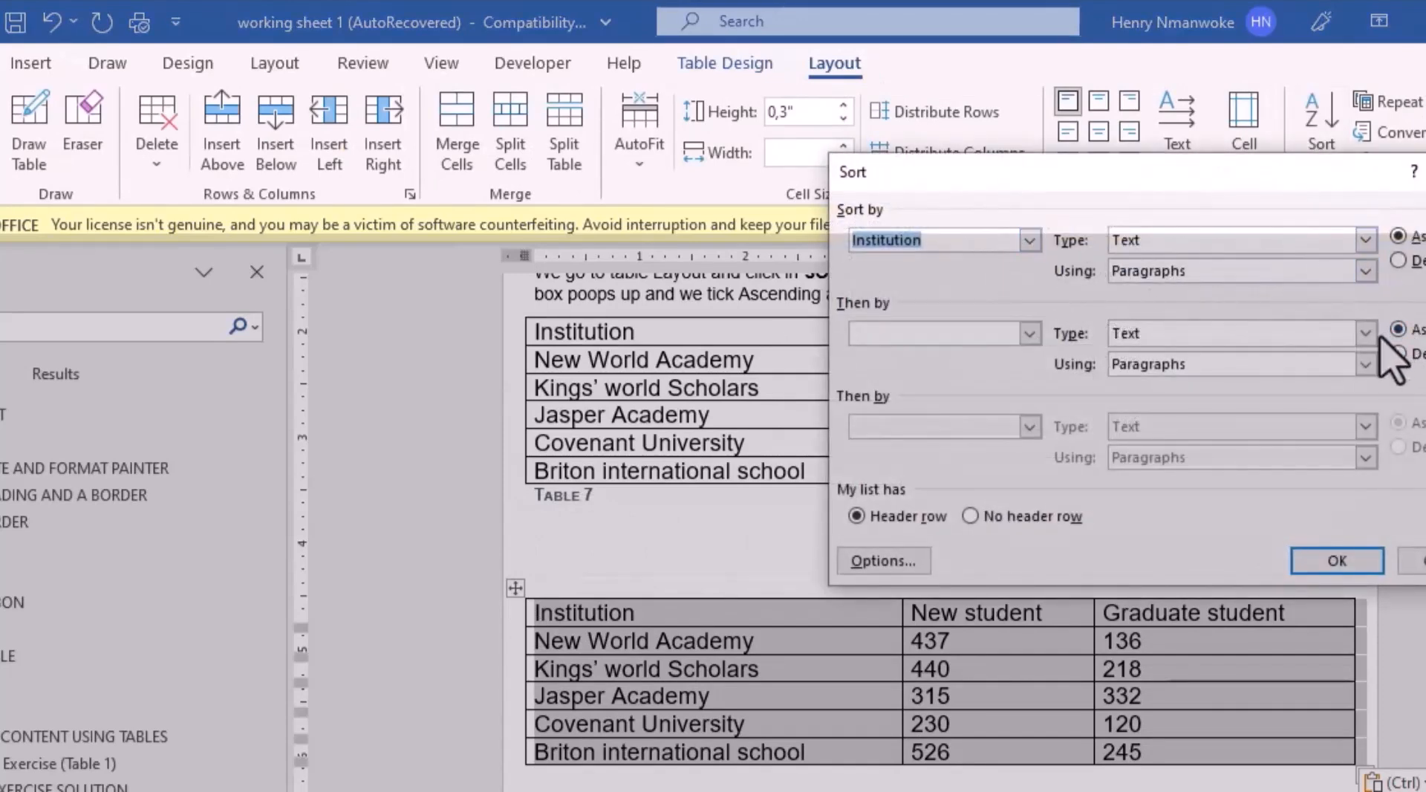
left_click(1321, 592)
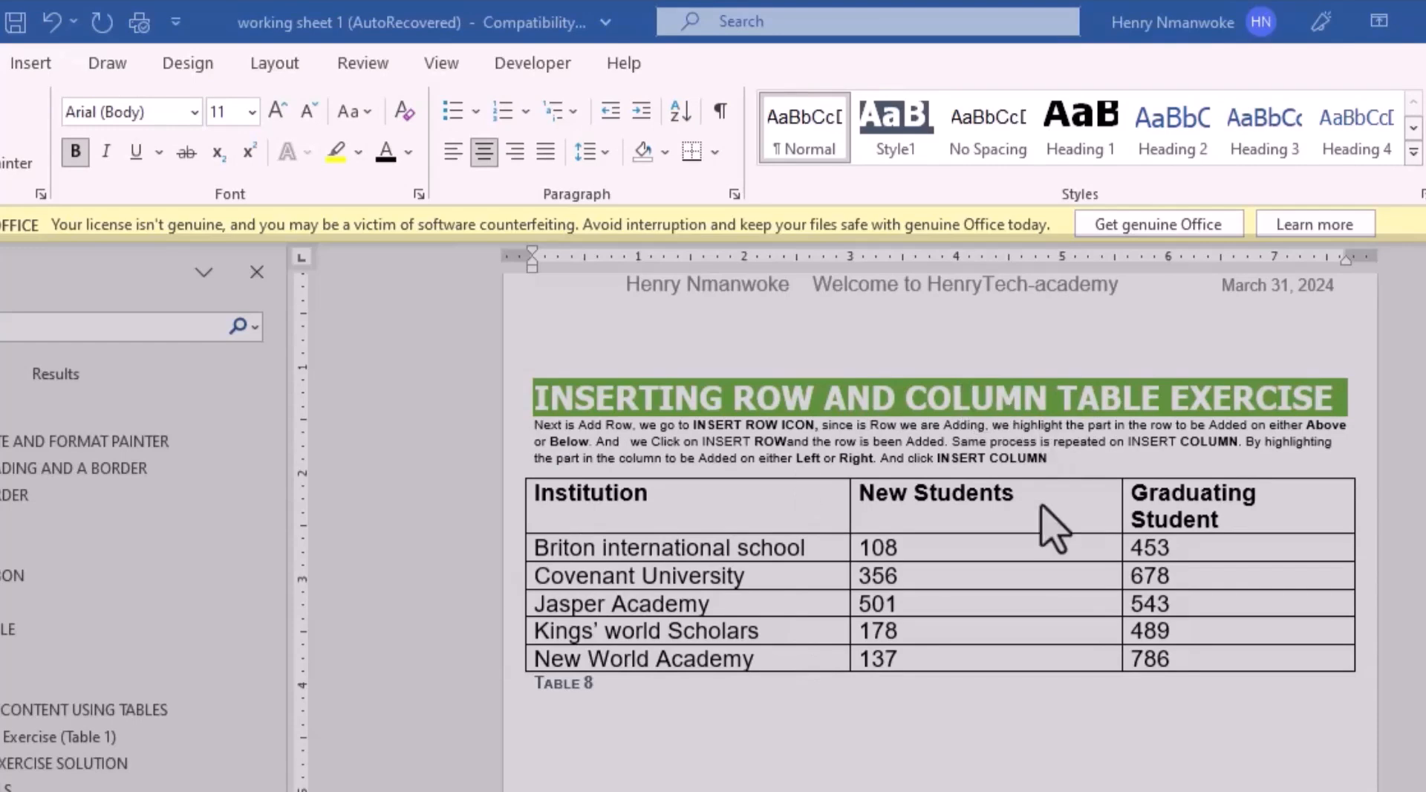
Insert an empty row below the New World Academy row in Table 8
left_click(965, 639)
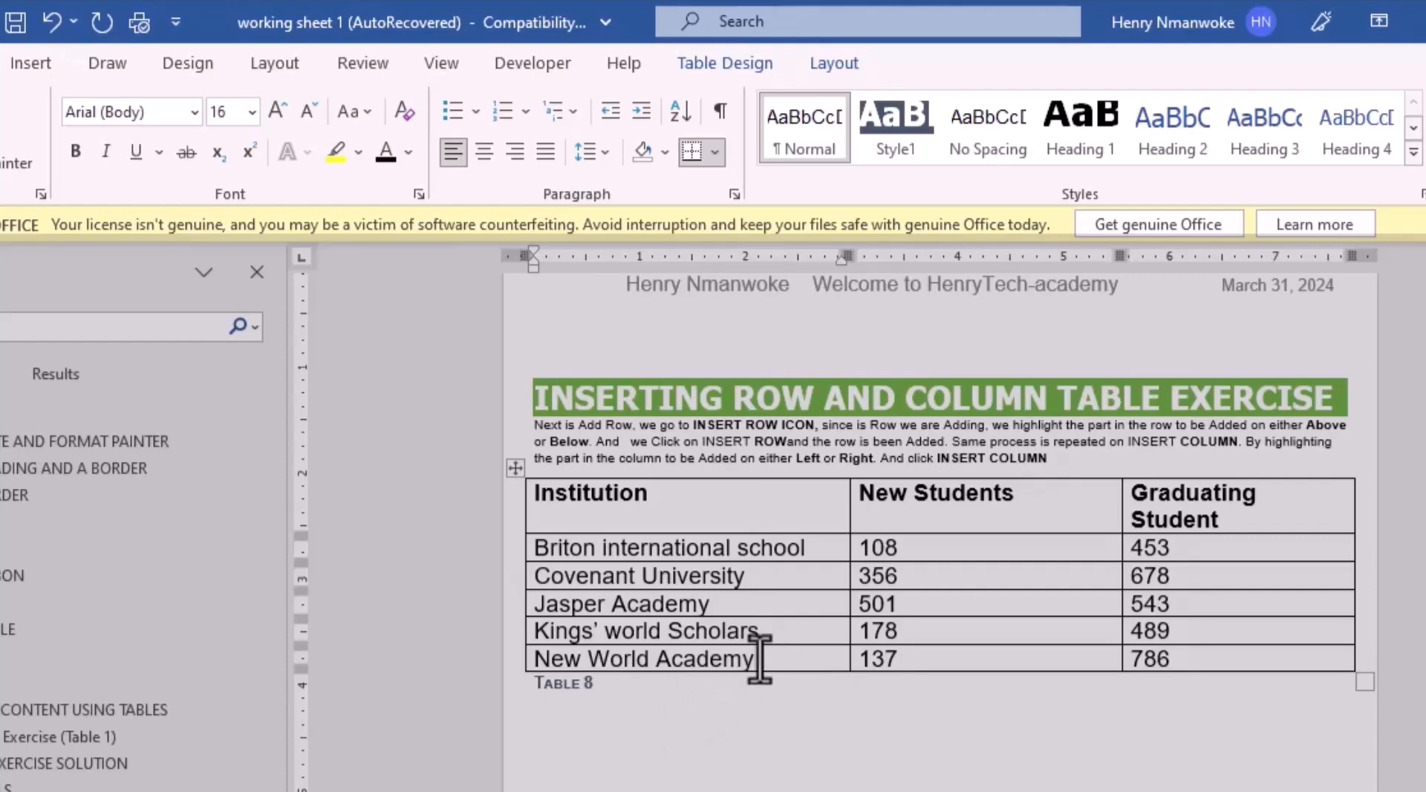
left_click(832, 65)
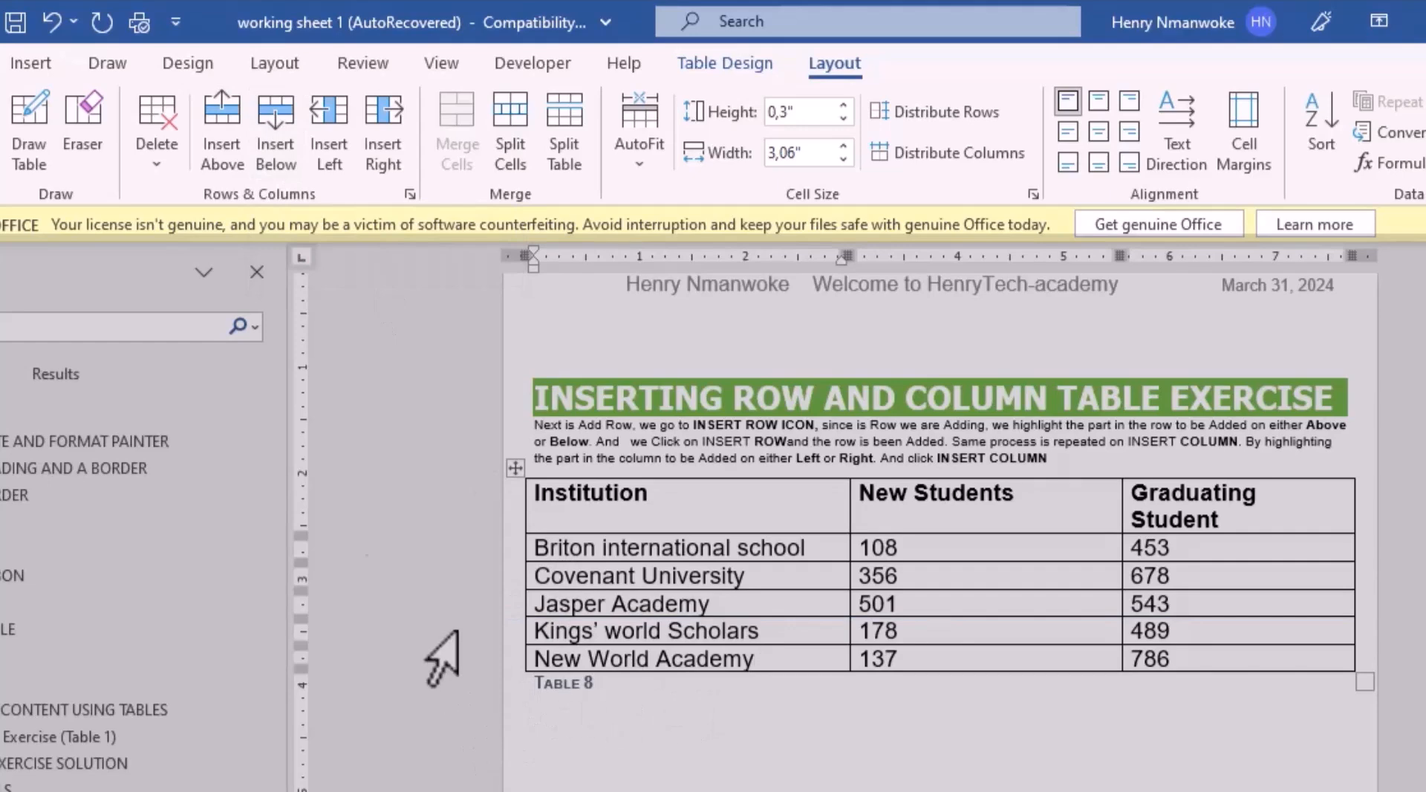
left_click(271, 130)
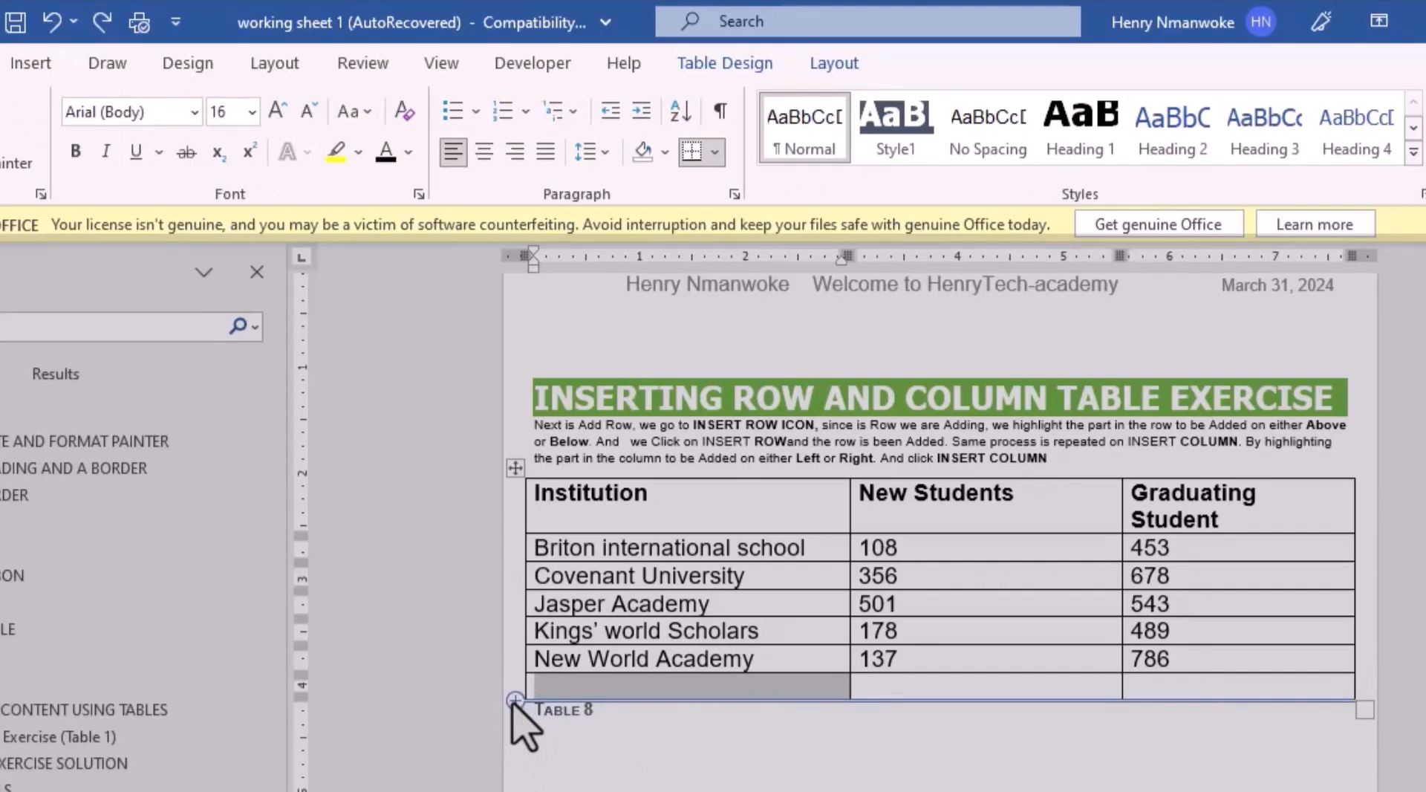
Add three more empty rows at the bottom of Table 8
left_click(514, 700)
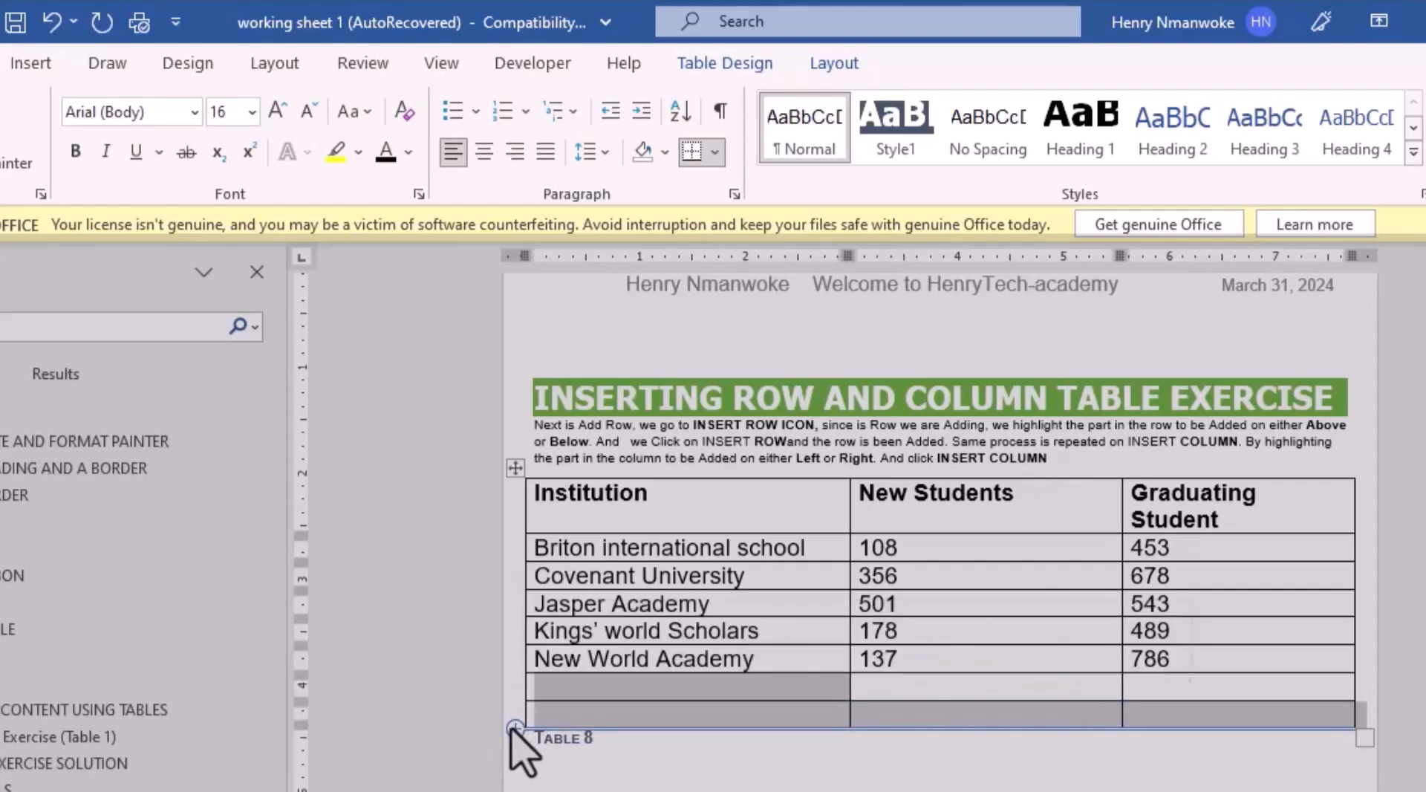
left_click(514, 728)
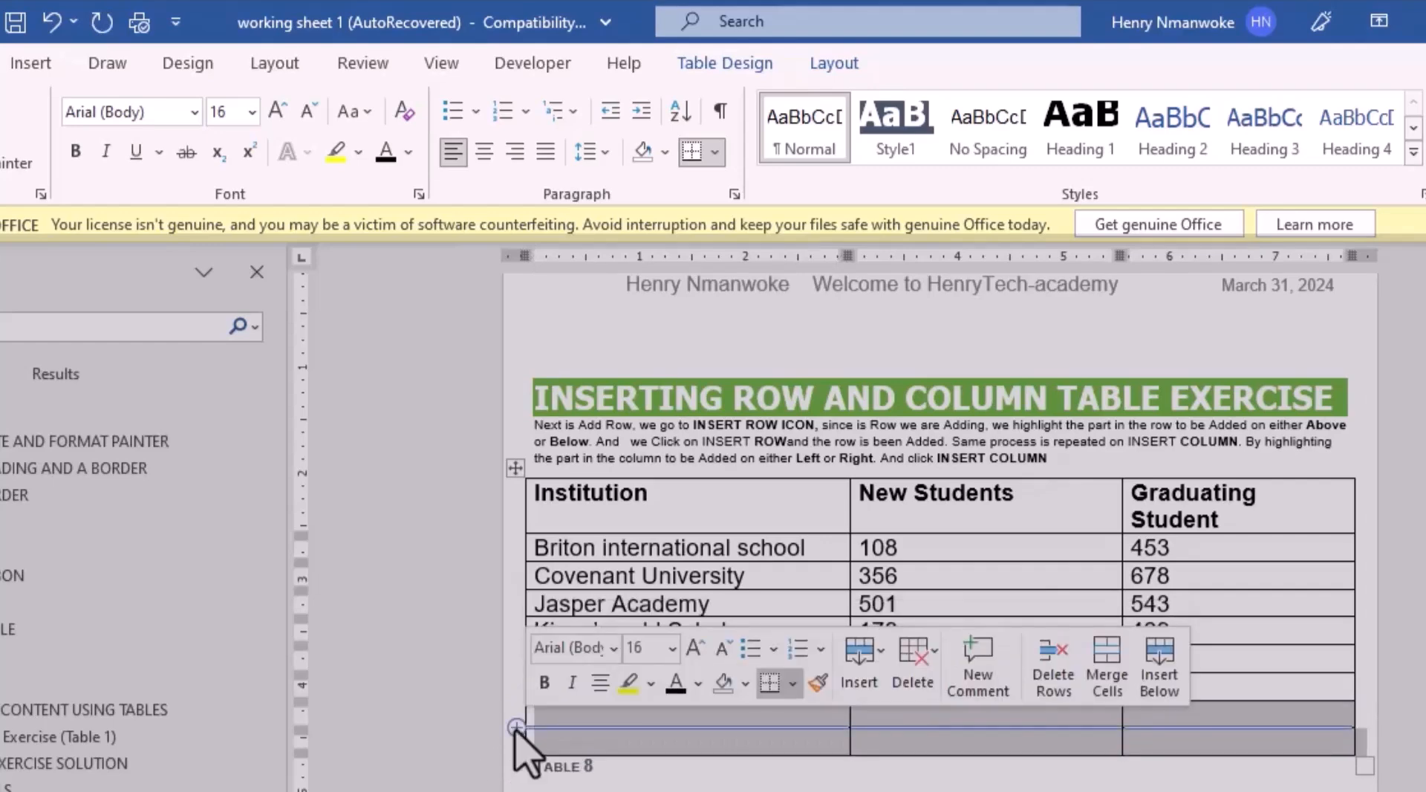
left_click(516, 728)
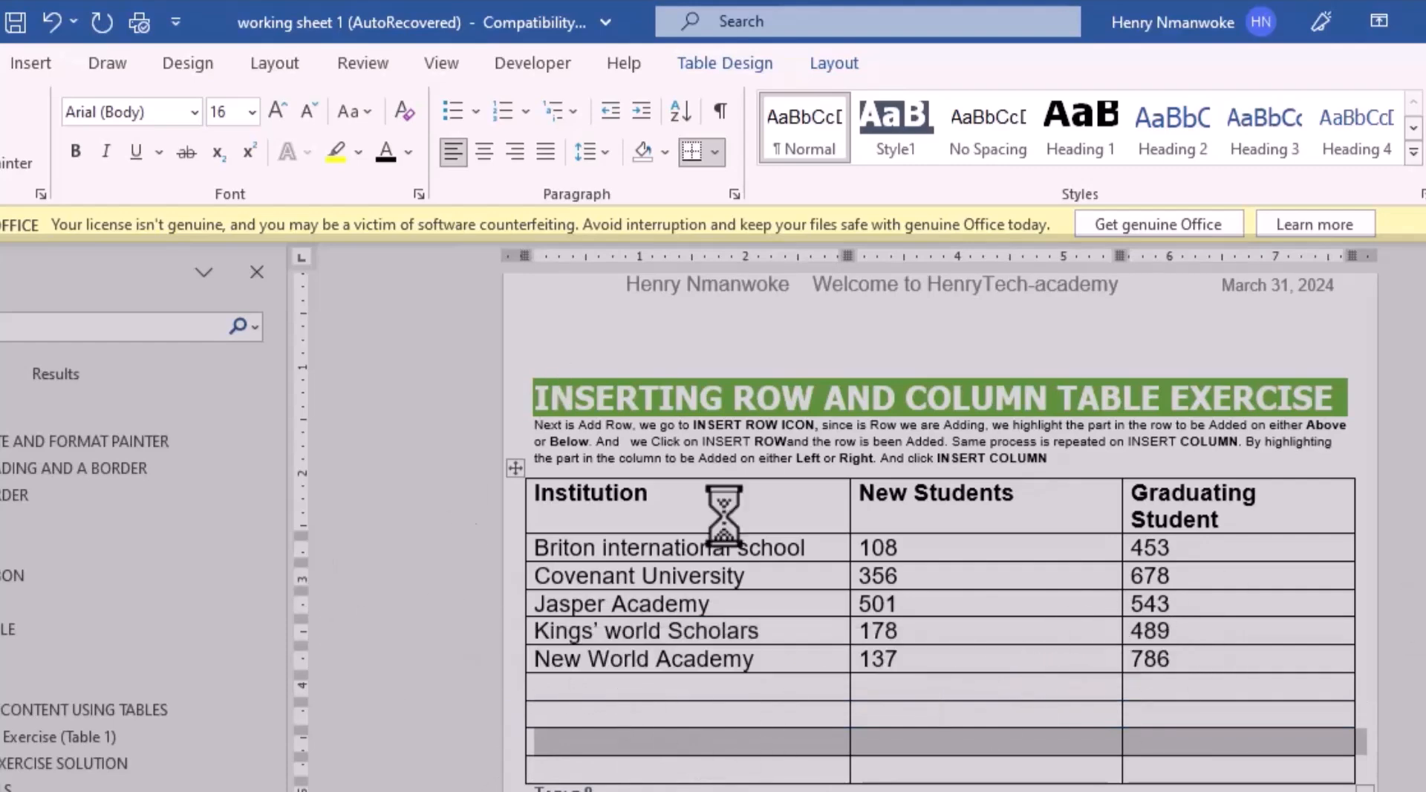
Delete the extra empty rows from the bottom of Table 8, keeping one blank row under New World Academy
left_click(833, 63)
left_click(156, 134)
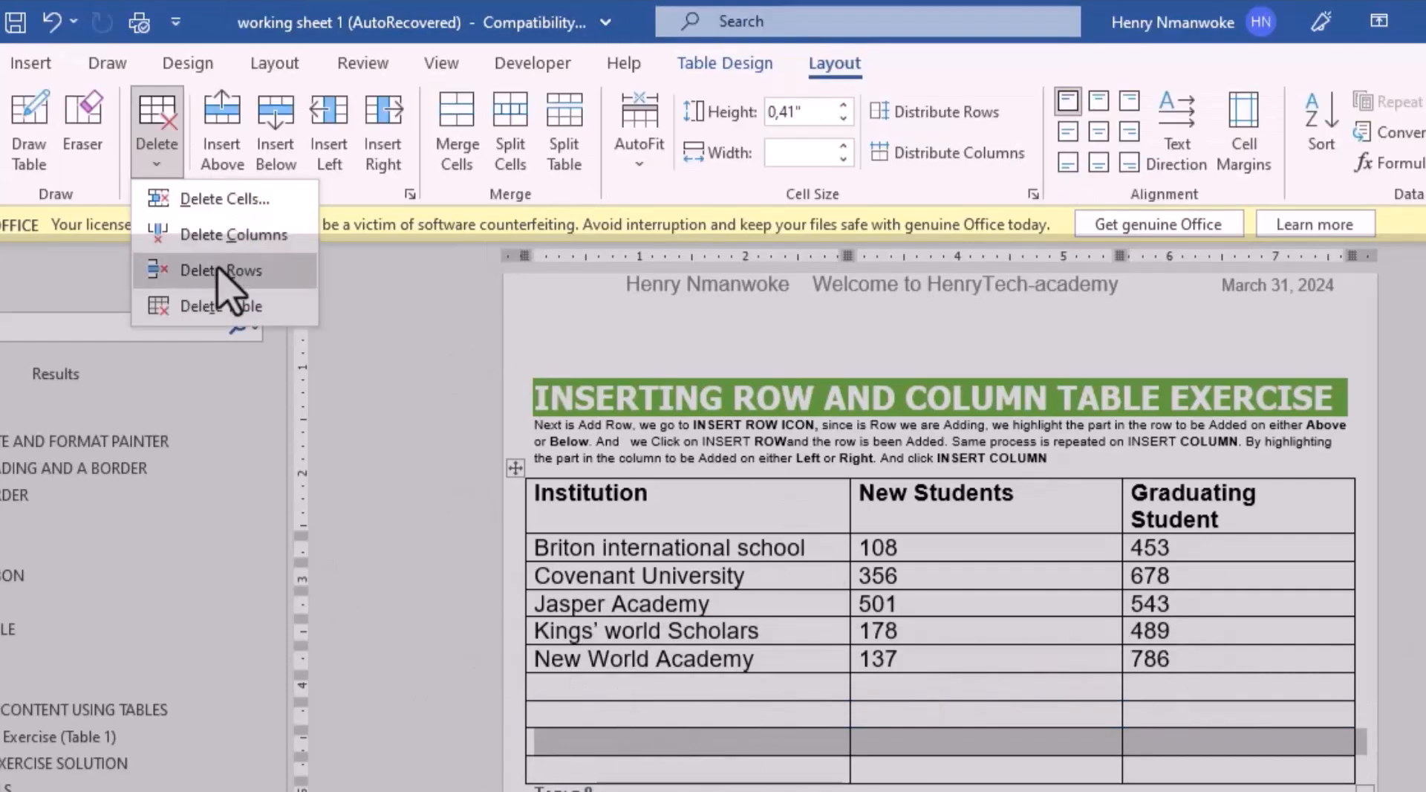
left_click(221, 269)
left_click(159, 156)
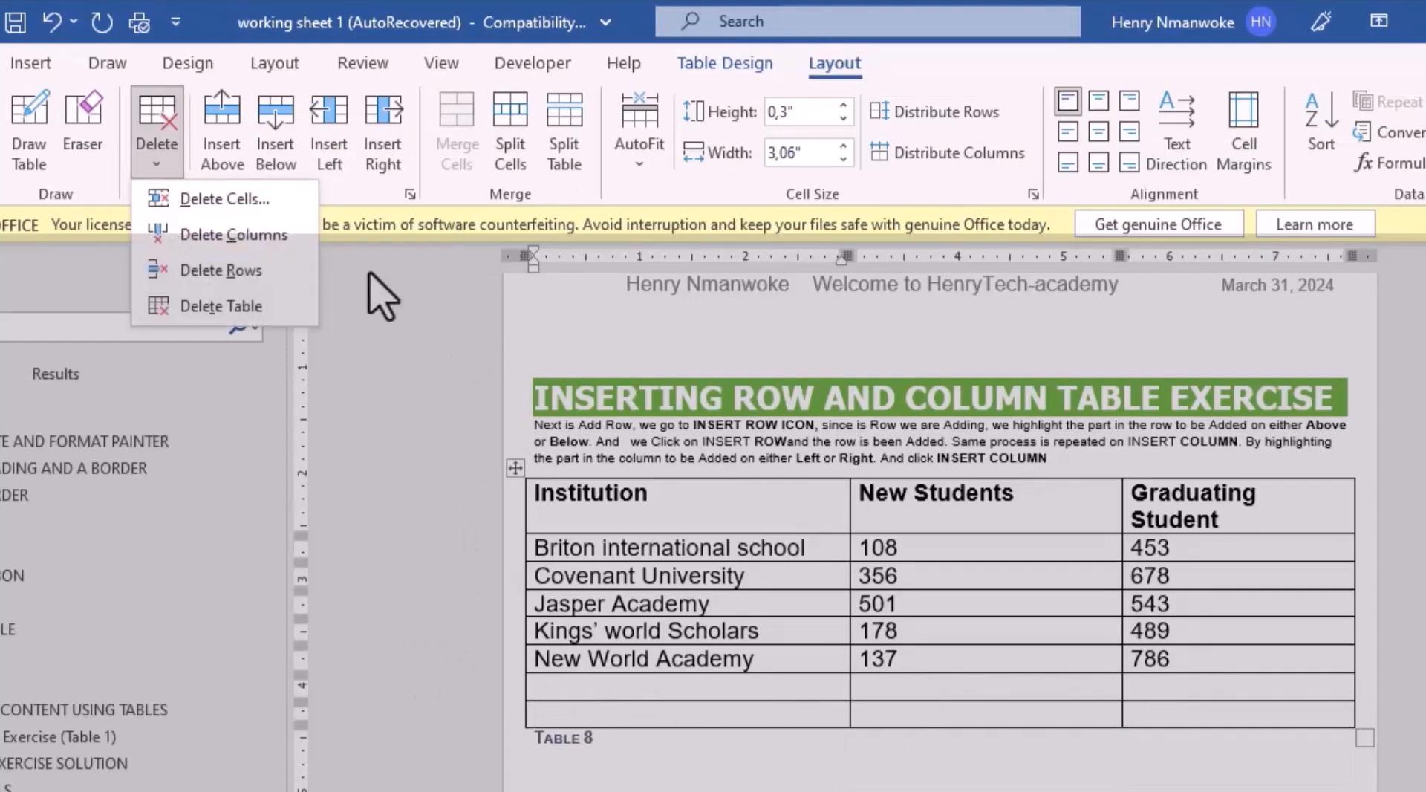
left_click(272, 271)
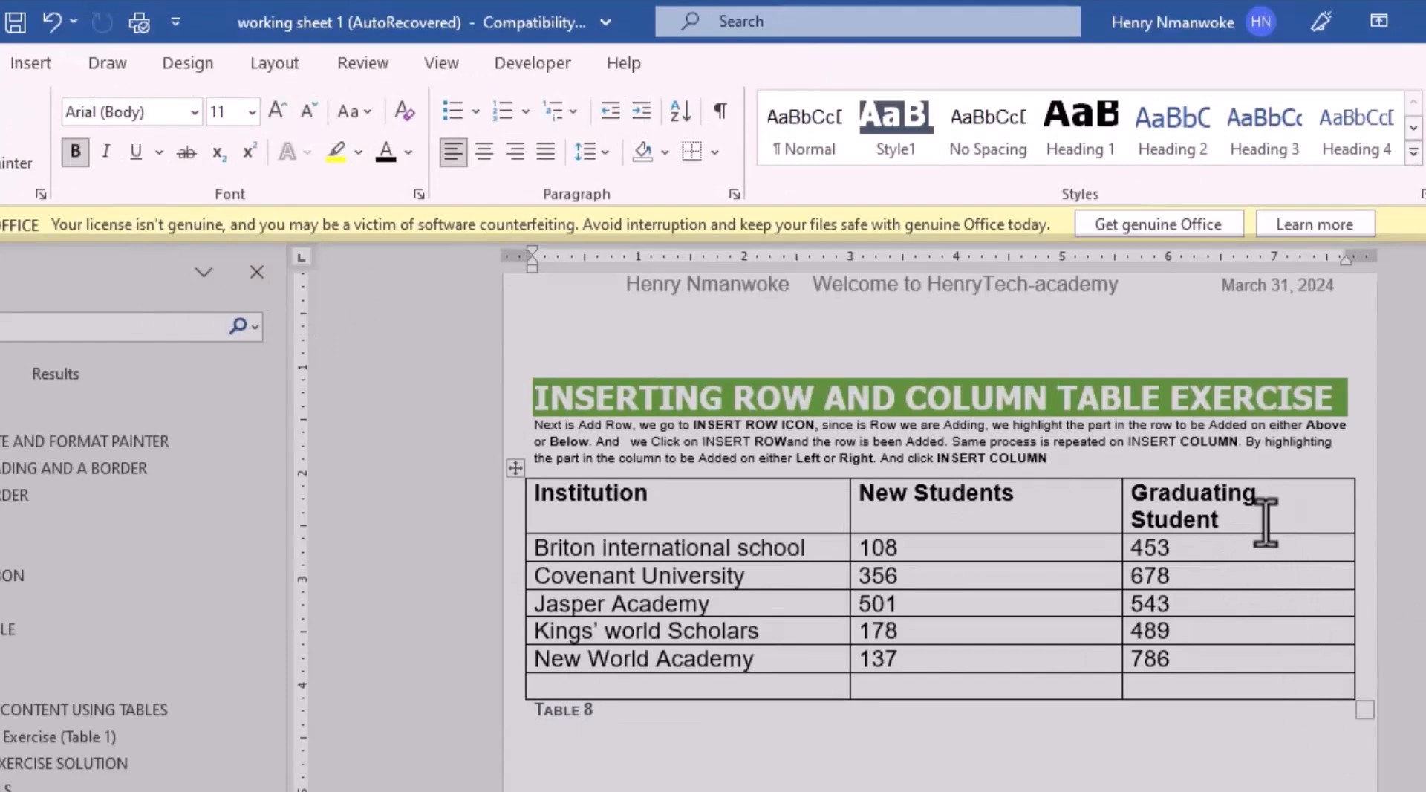
Insert an empty column to the right of the Graduating Student column in Table 8
left_click(1309, 516)
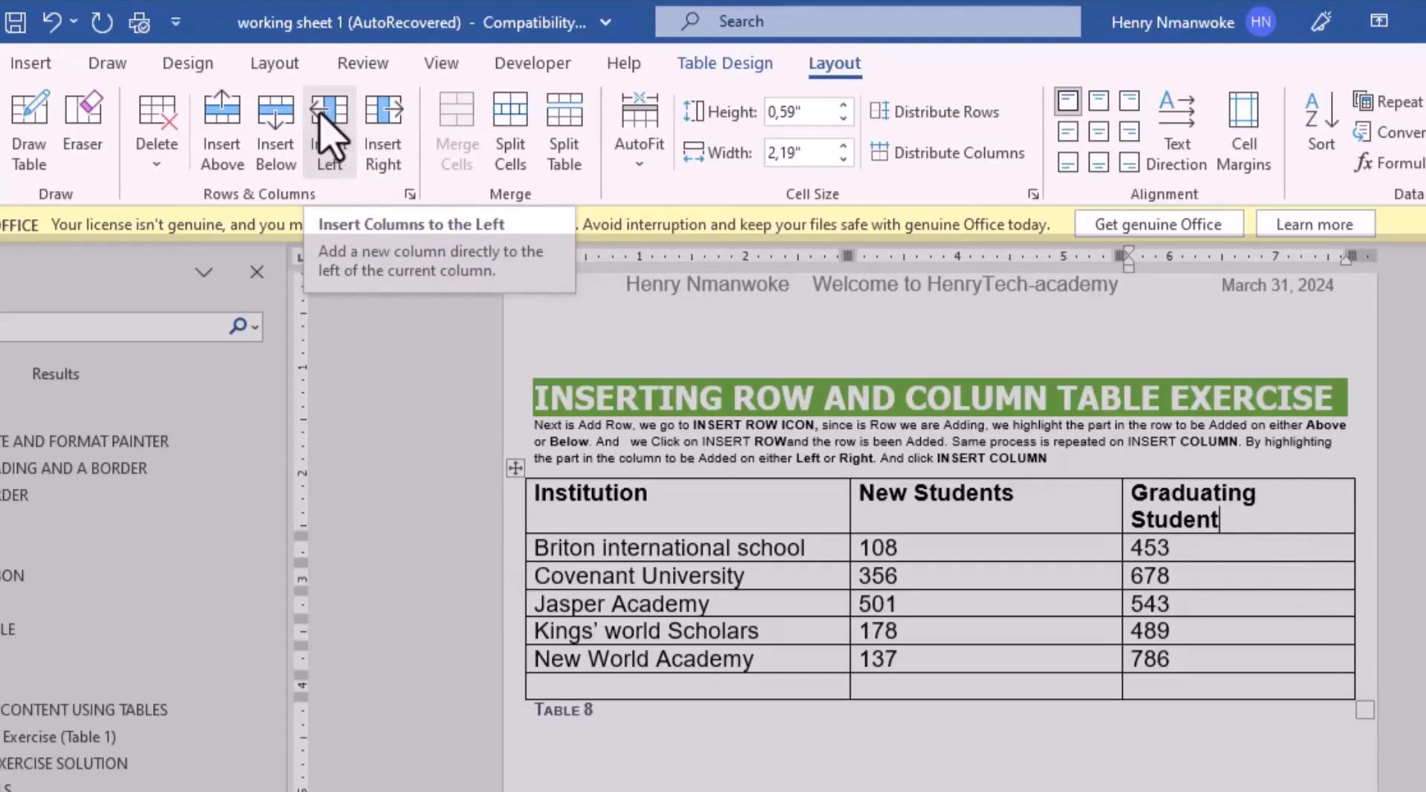
left_click(387, 133)
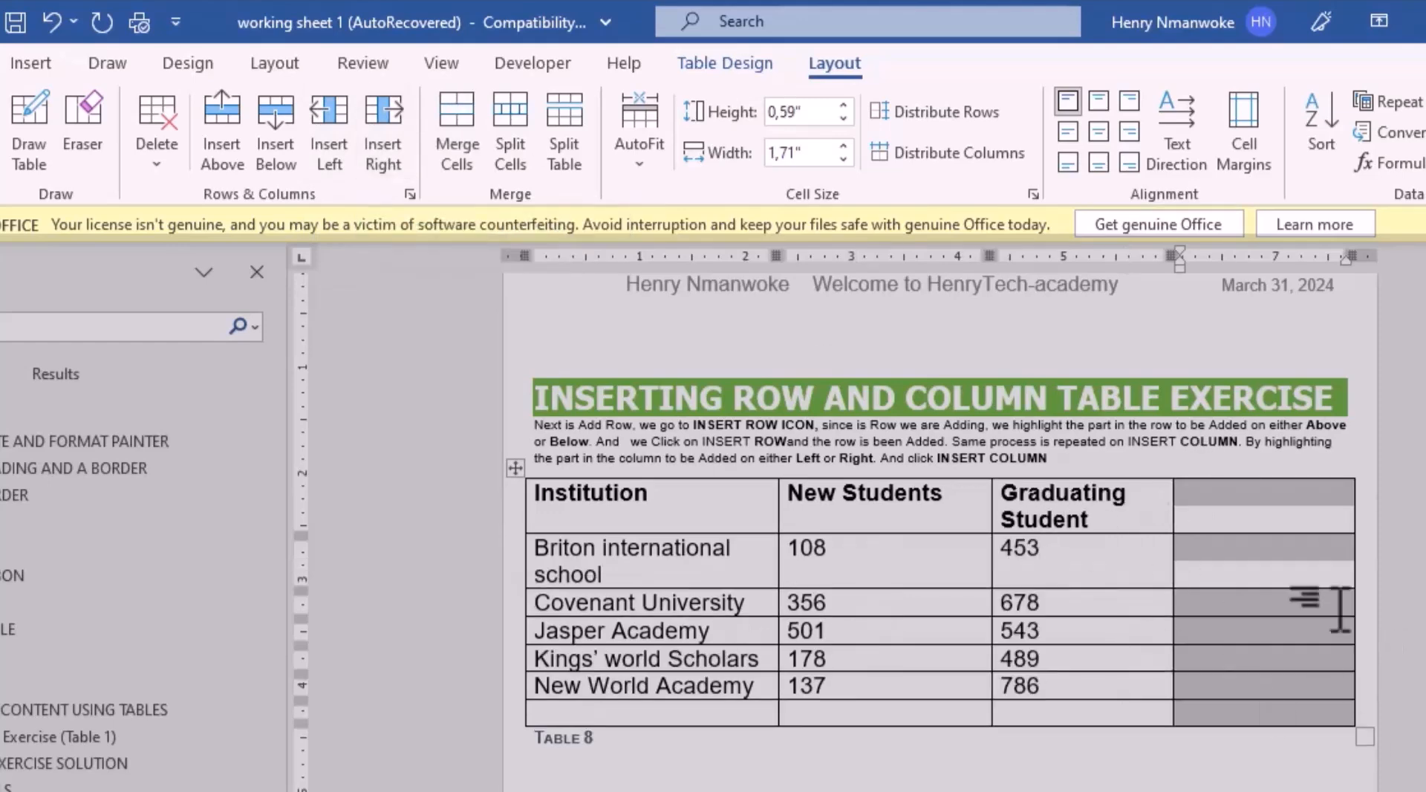
left_click(1219, 529)
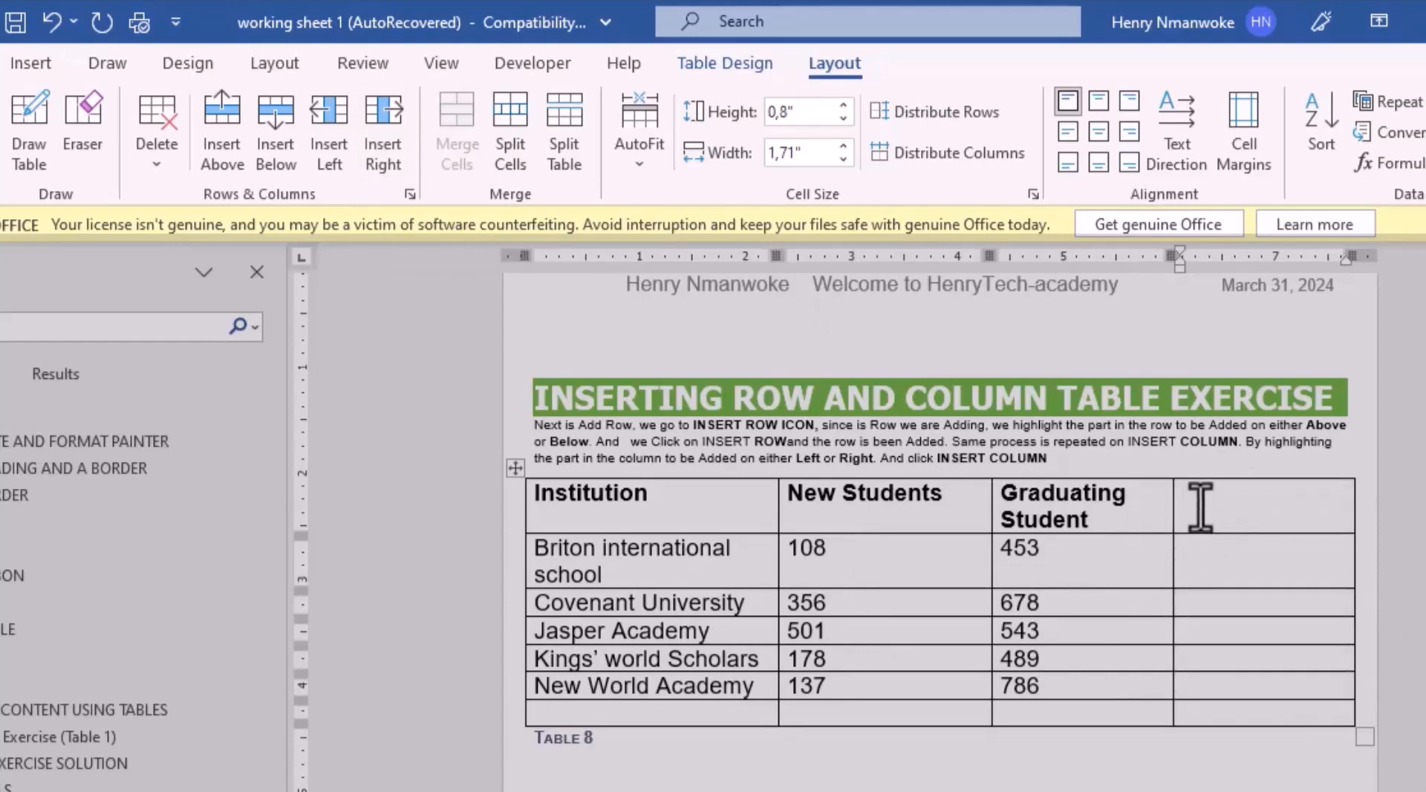
Insert a column between New Students and Graduating Student in Table 8, and delete that new column again
left_click(1099, 520)
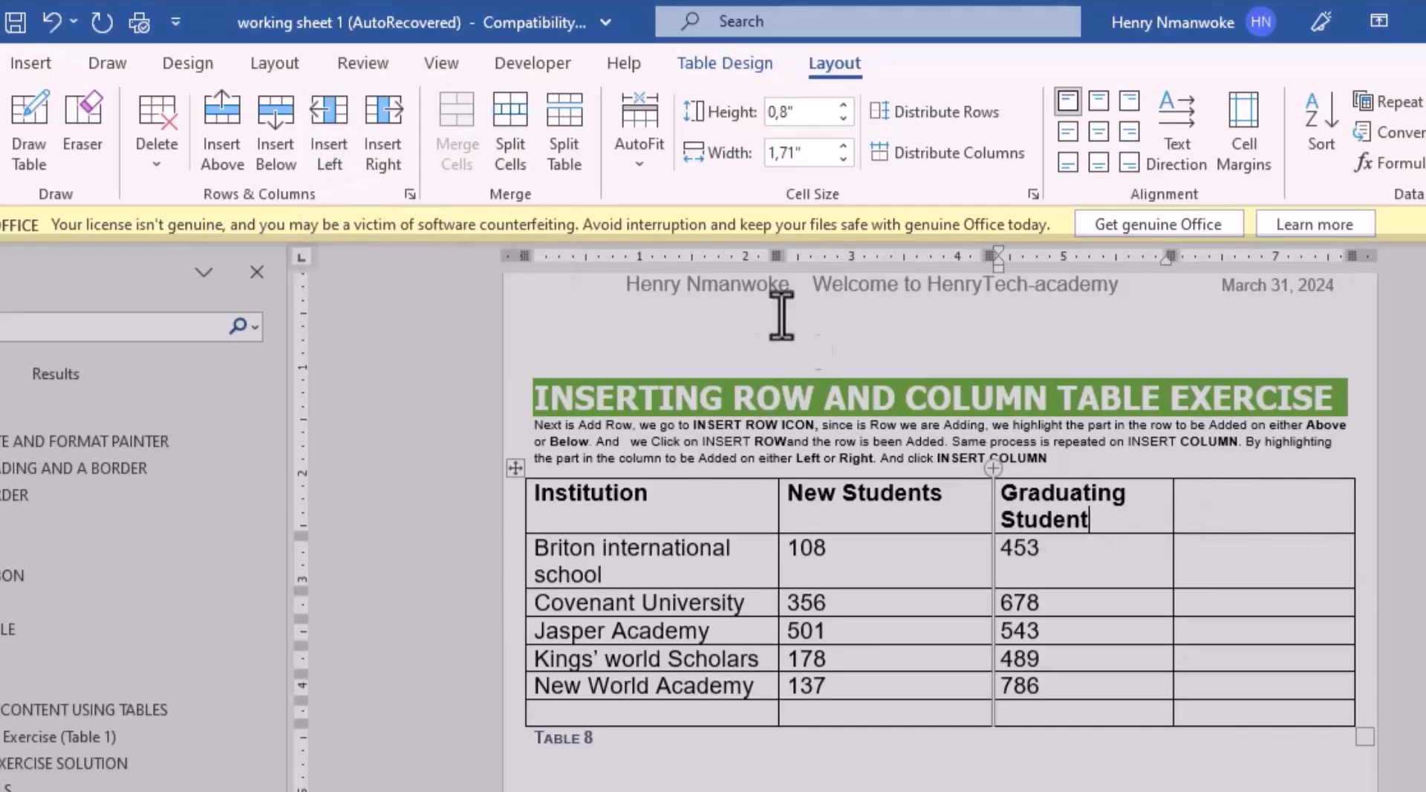
left_click(316, 149)
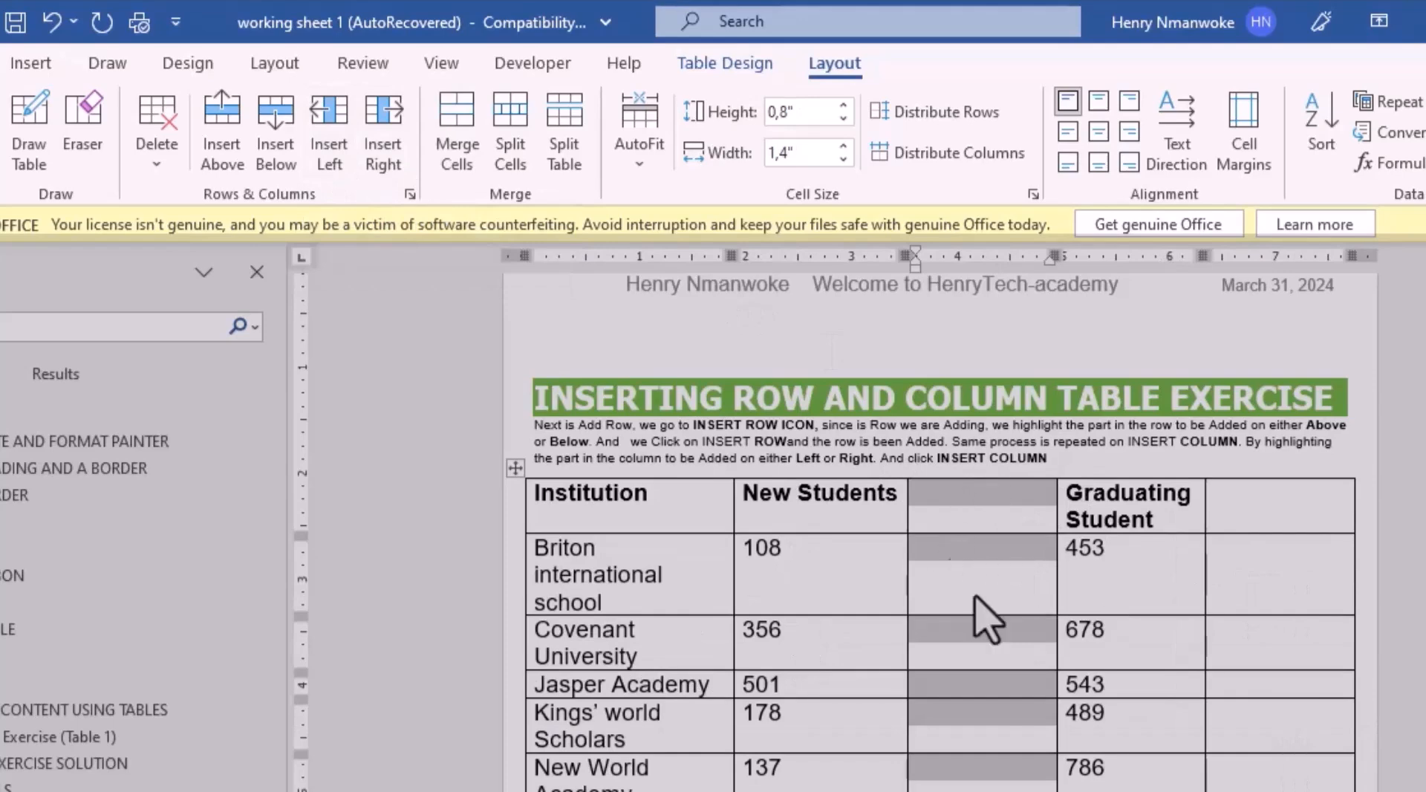
left_click(158, 164)
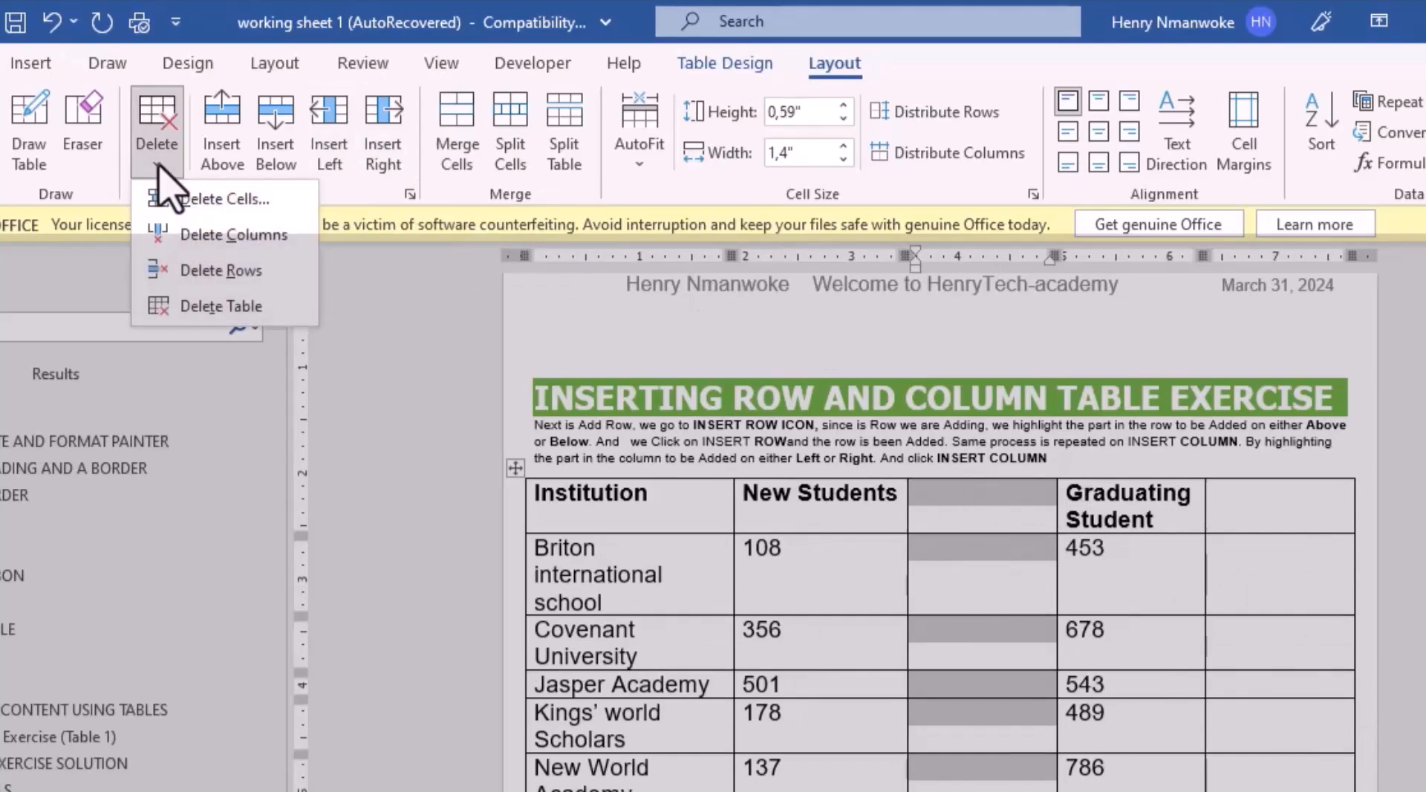
left_click(201, 237)
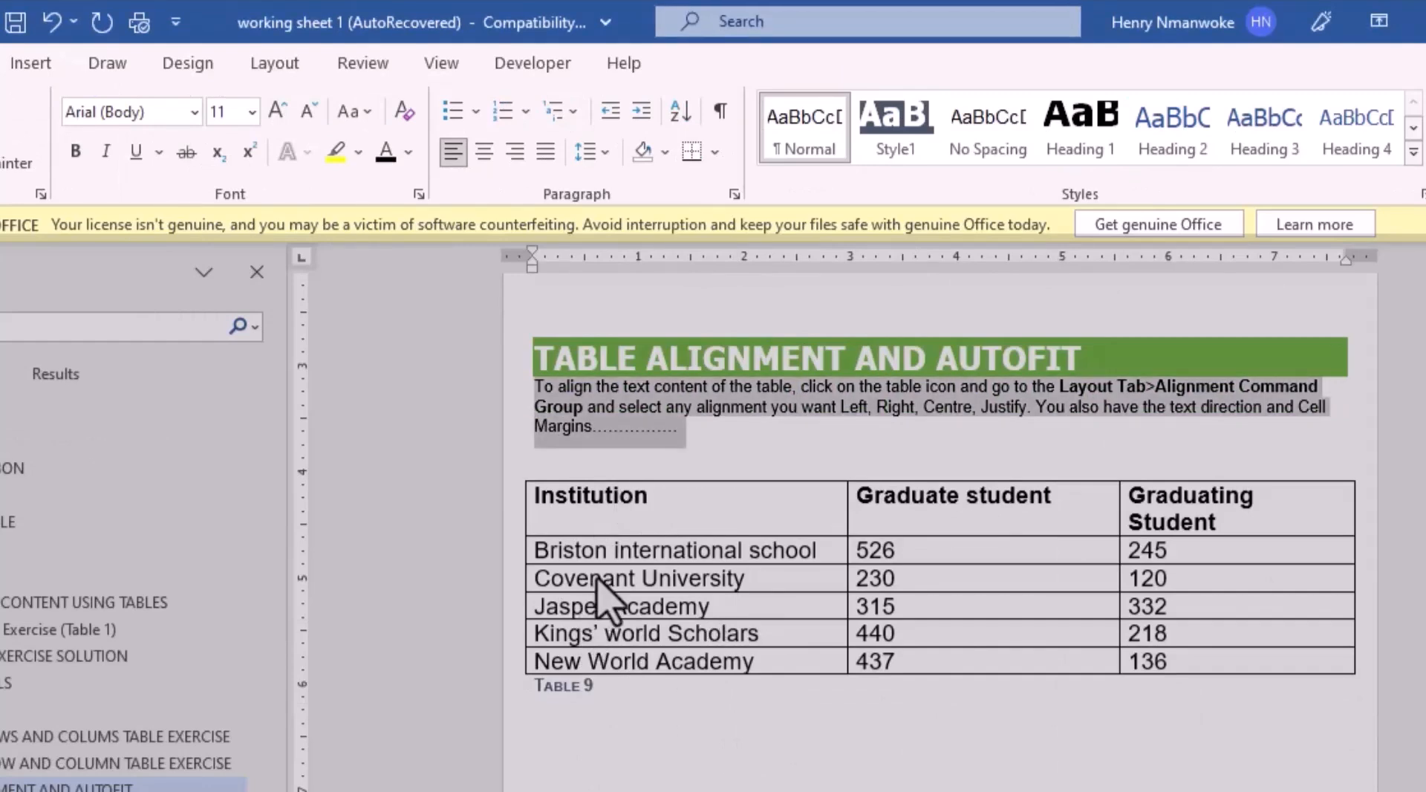
AutoFit Table 9 to its contents in the TABLE ALIGNMENT AND AUTOFIT section
left_click(550, 520)
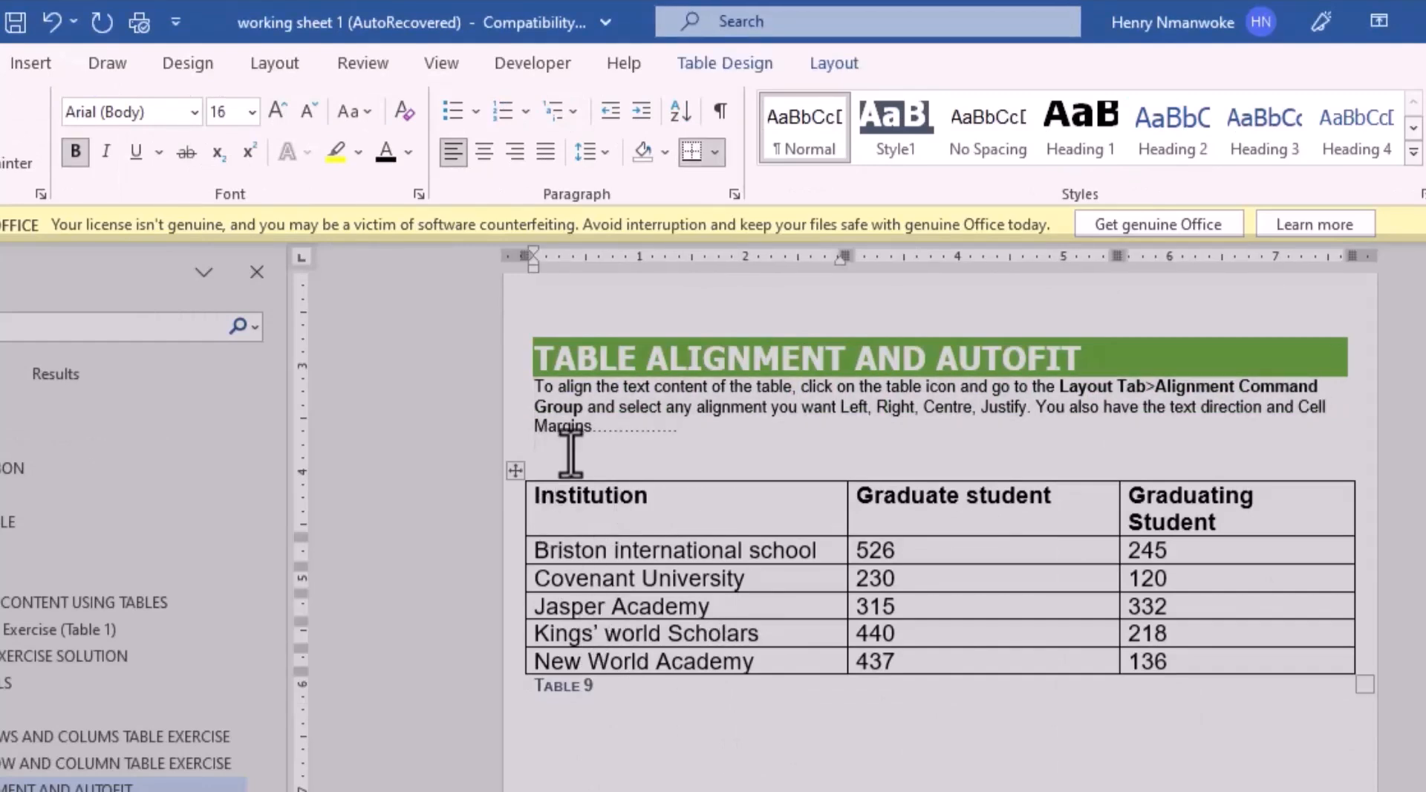
left_click(825, 64)
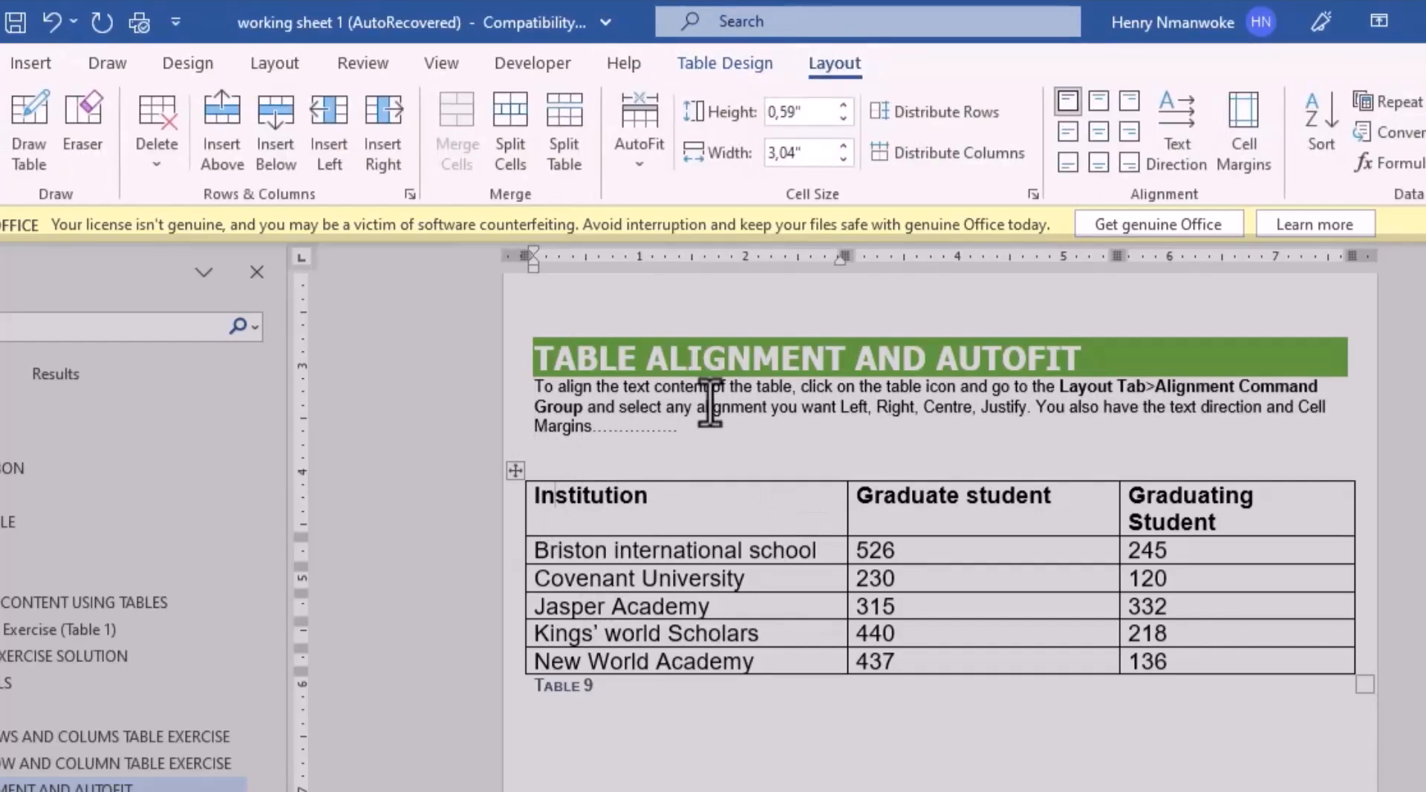
left_click(645, 163)
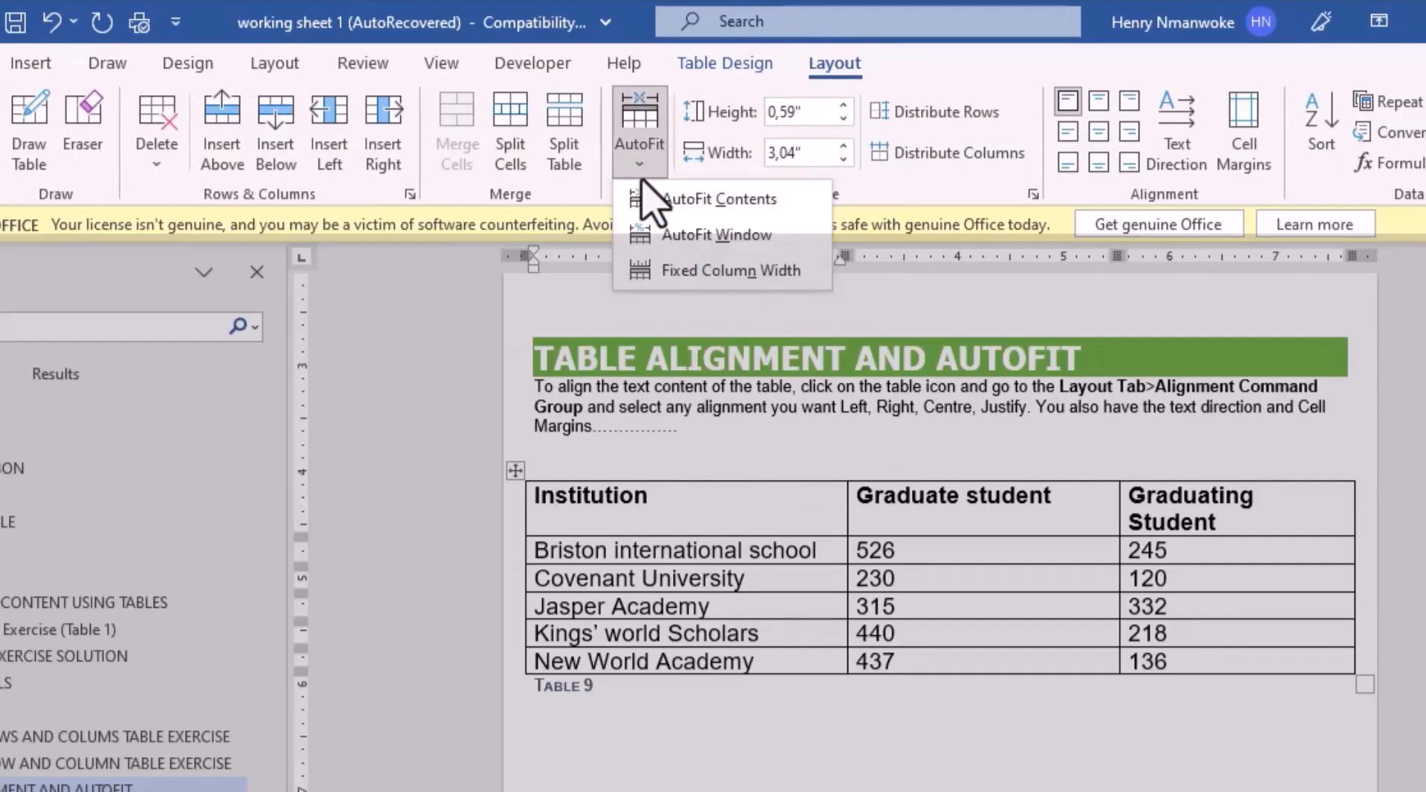
left_click(719, 199)
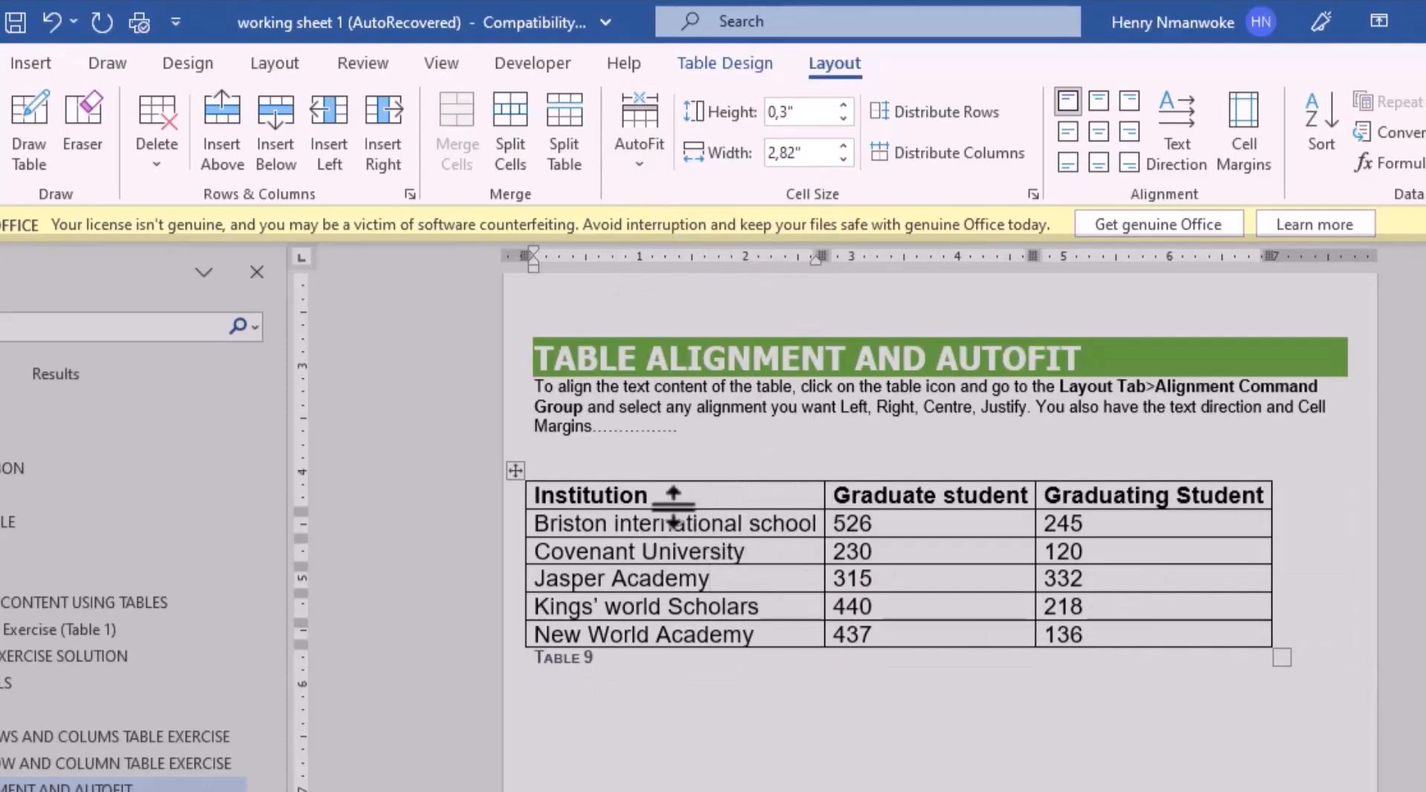
Select all of Table 9 and AutoFit it to the window so it spans the page width
left_click(518, 476)
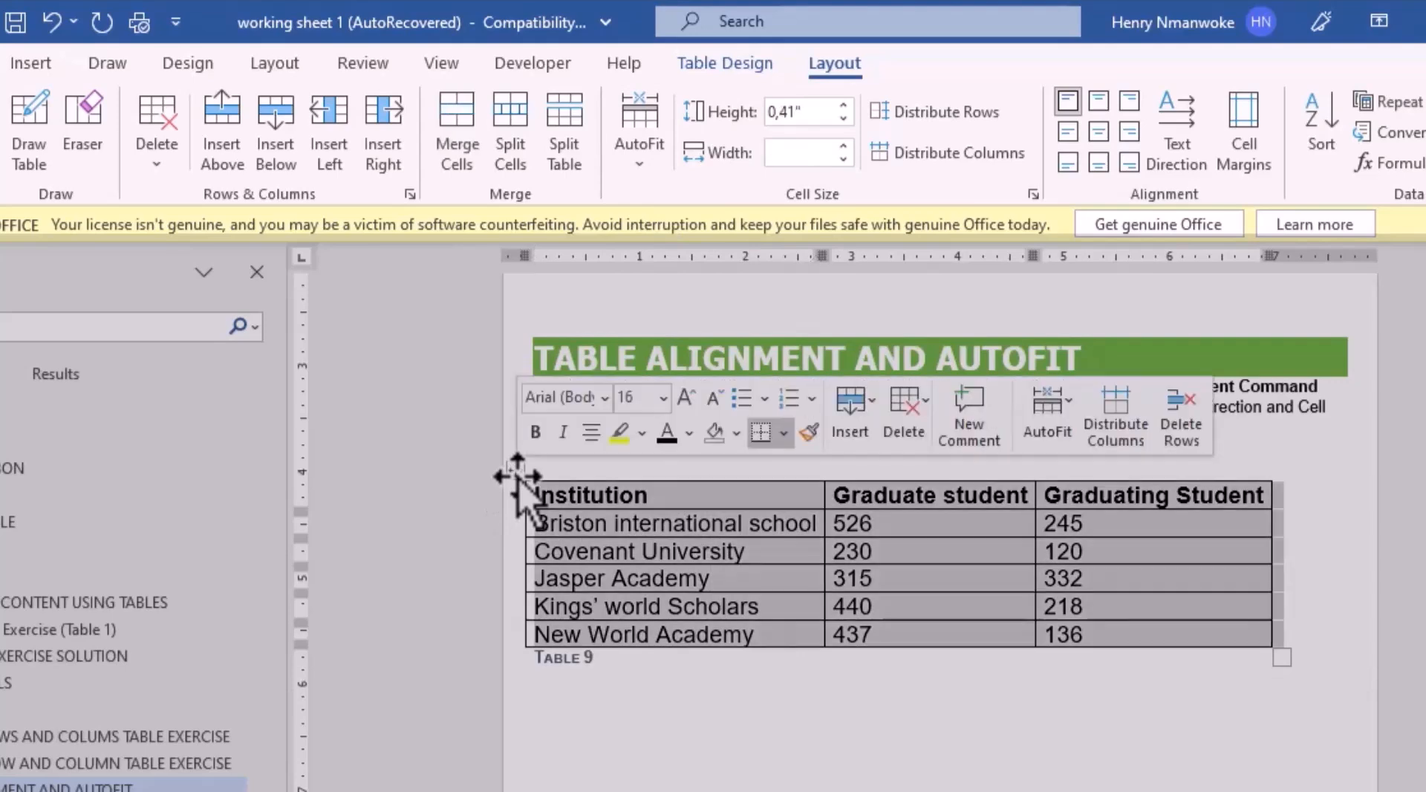
left_click(641, 159)
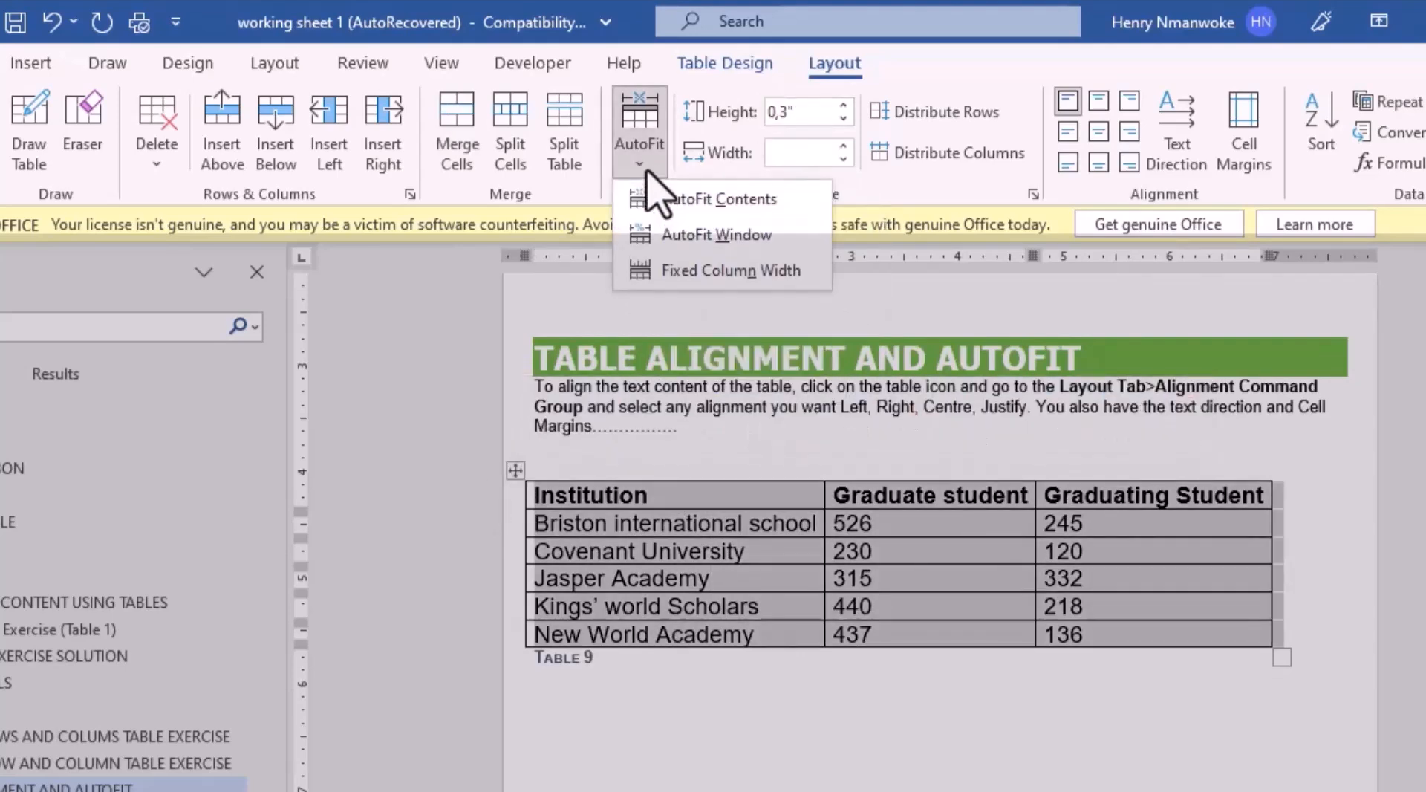
left_click(691, 235)
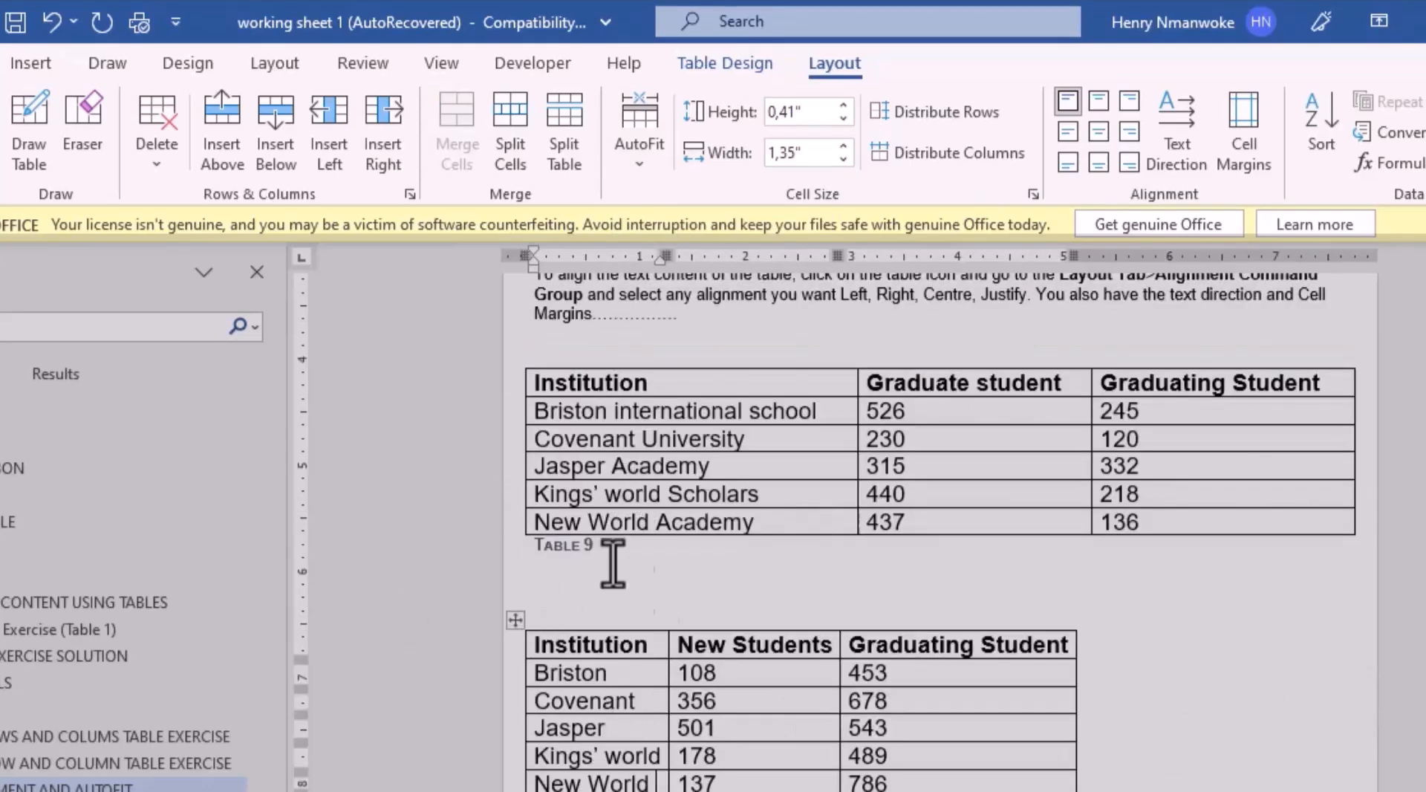
Select the whole table below Table 9 and AutoFit it to its contents
left_click(516, 619)
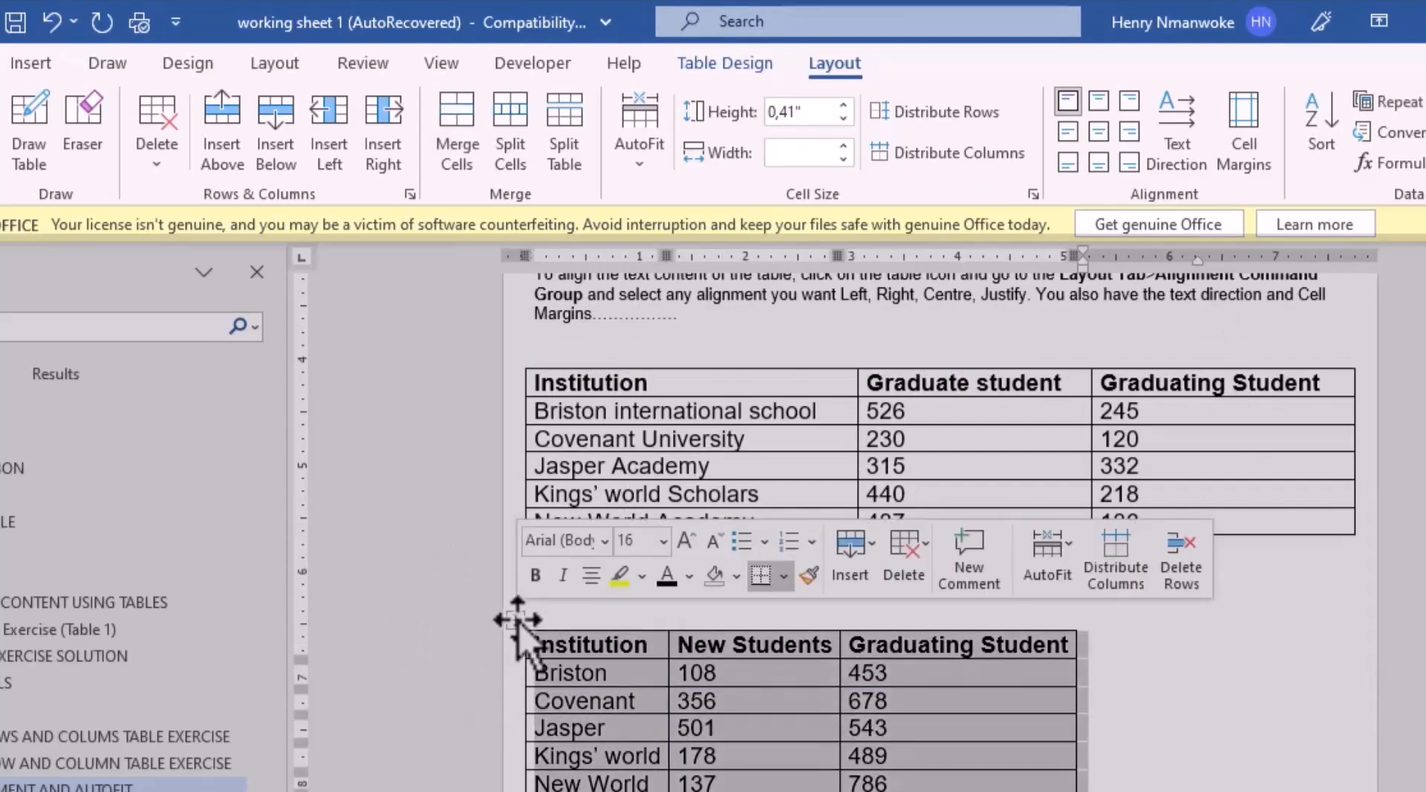
left_click(642, 149)
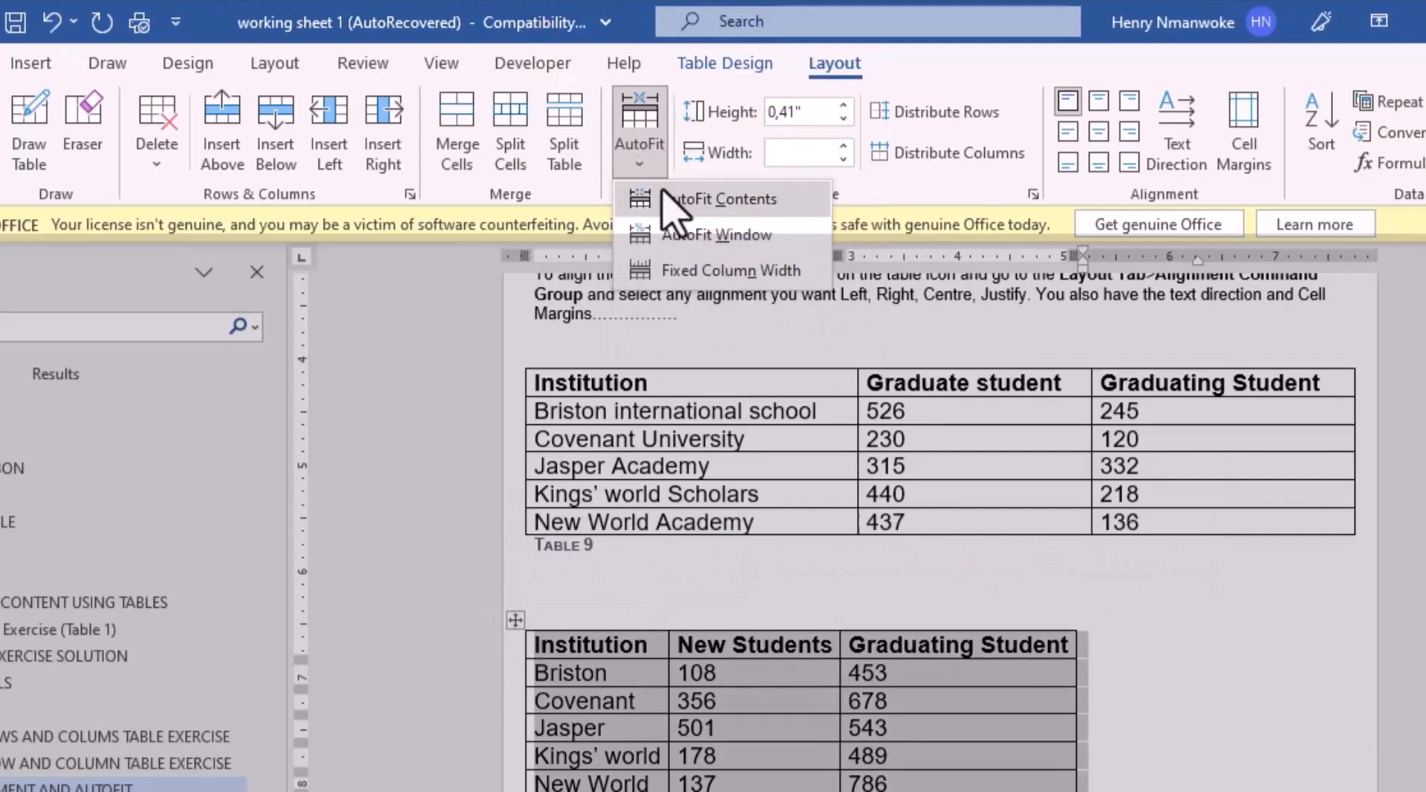
left_click(663, 195)
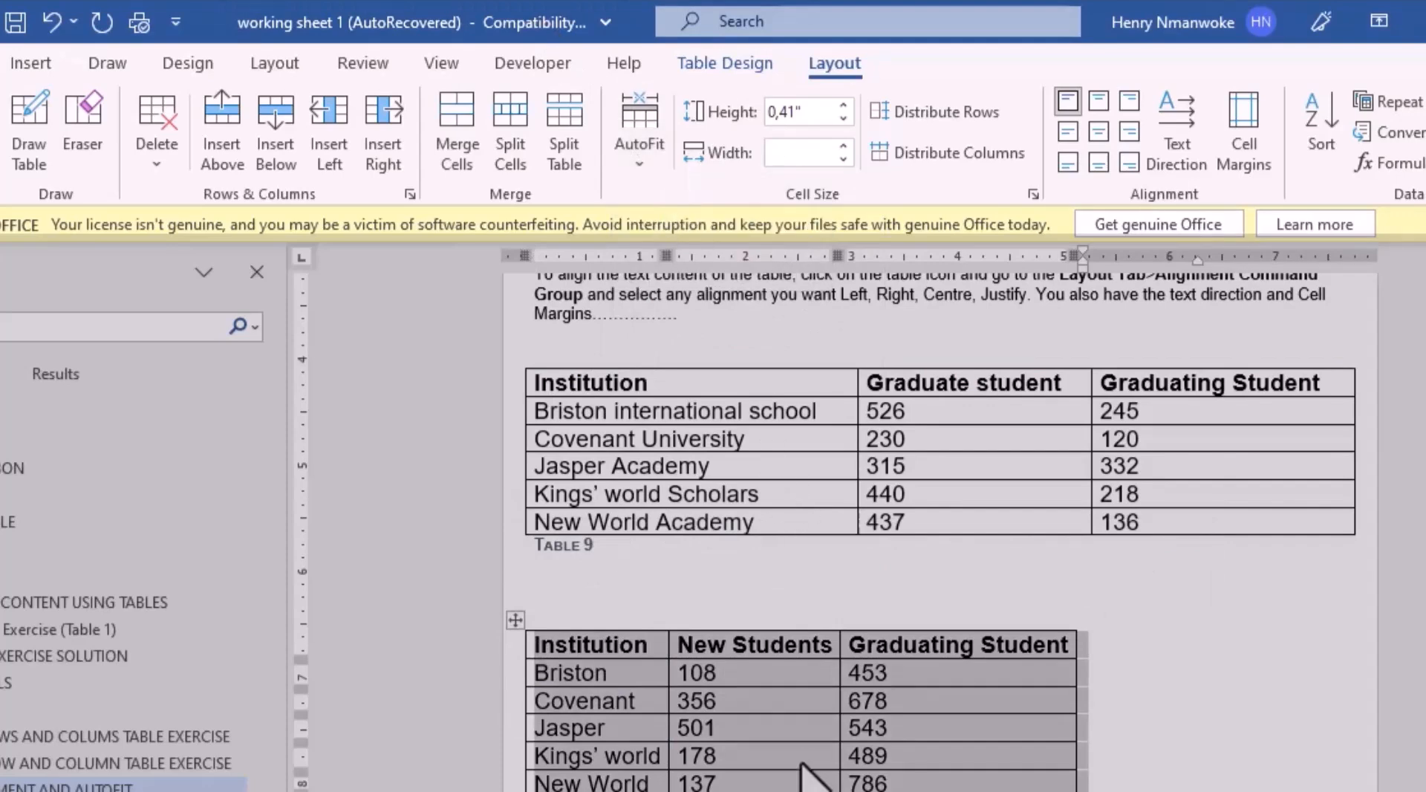
AutoFit the table below Table 9 to the window, and return it to AutoFit Contents
left_click(633, 167)
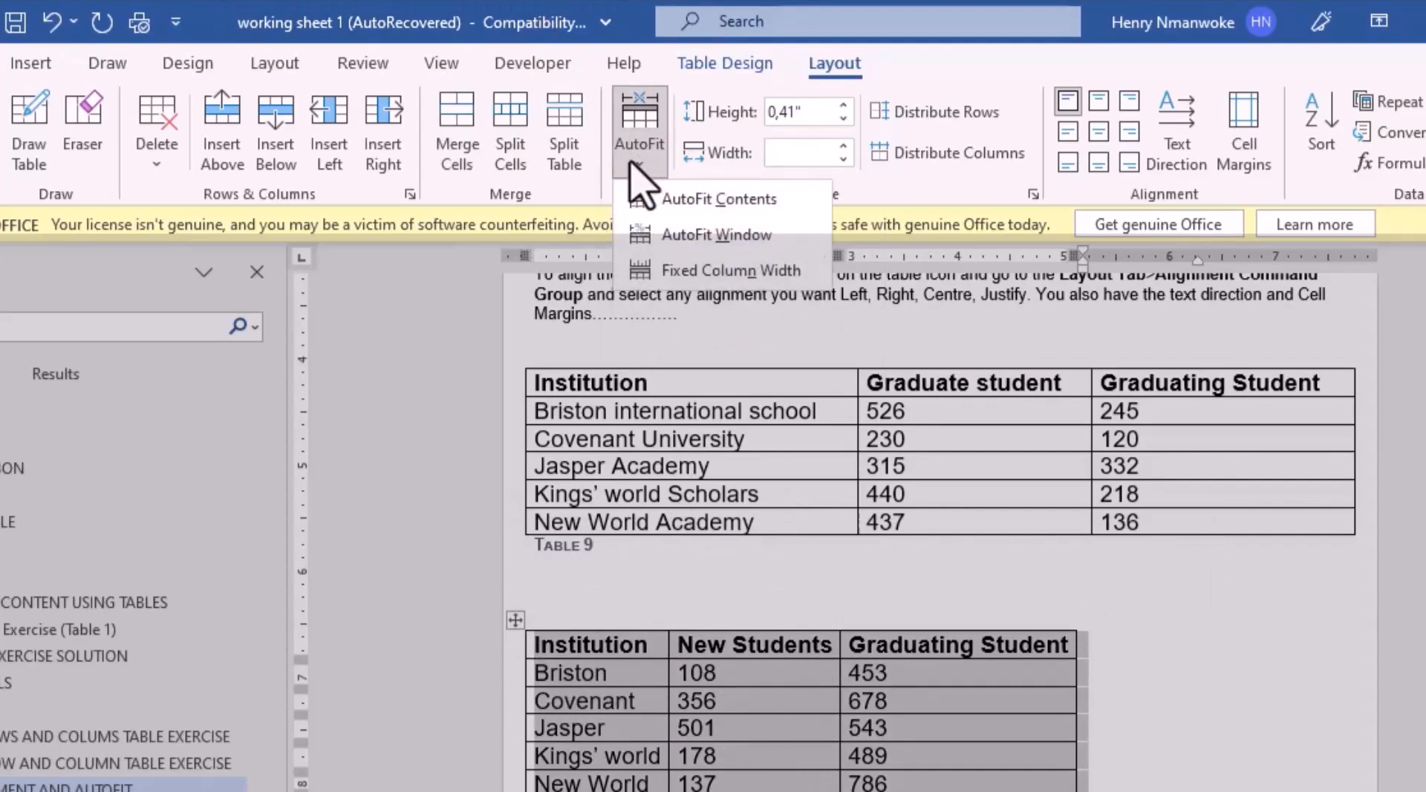
left_click(666, 238)
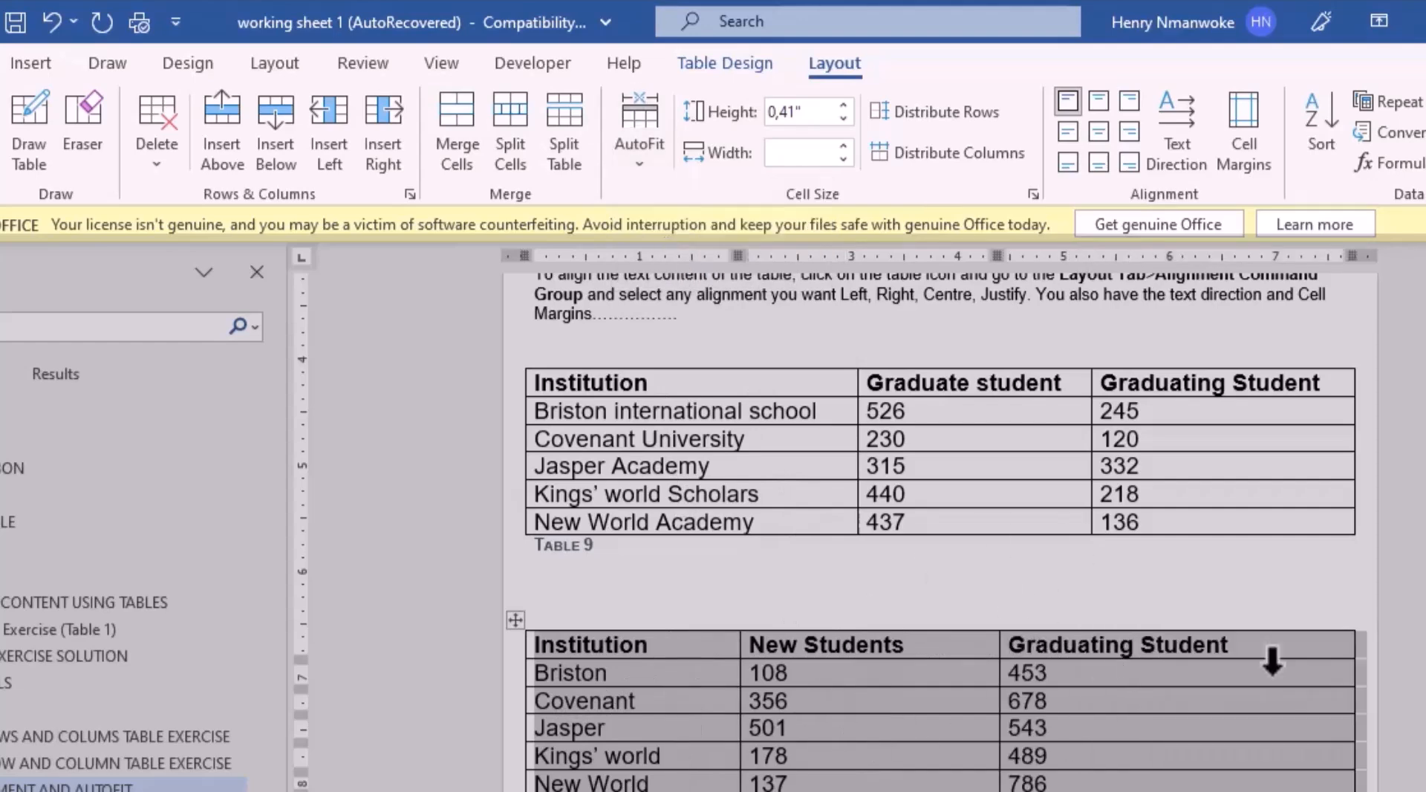
left_click(638, 165)
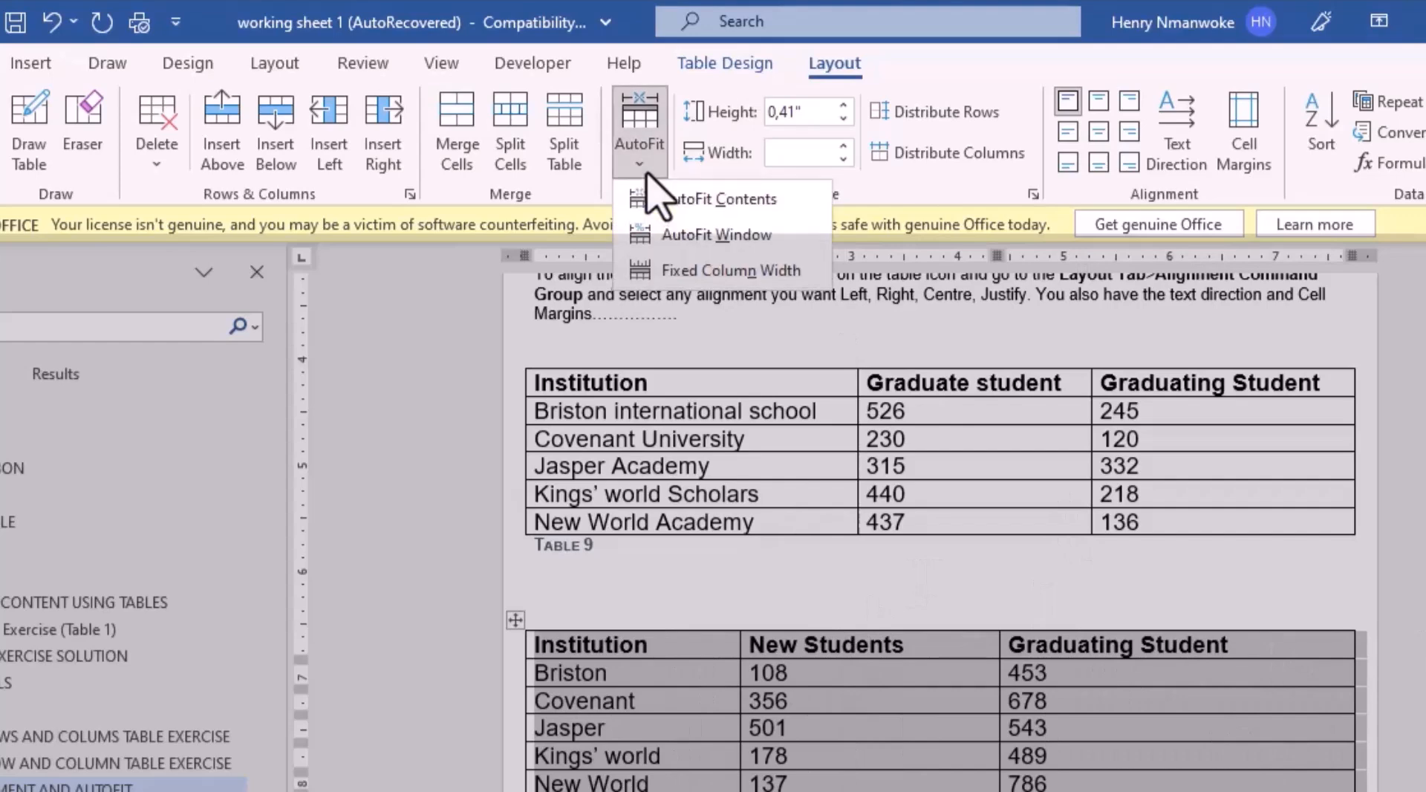
left_click(663, 215)
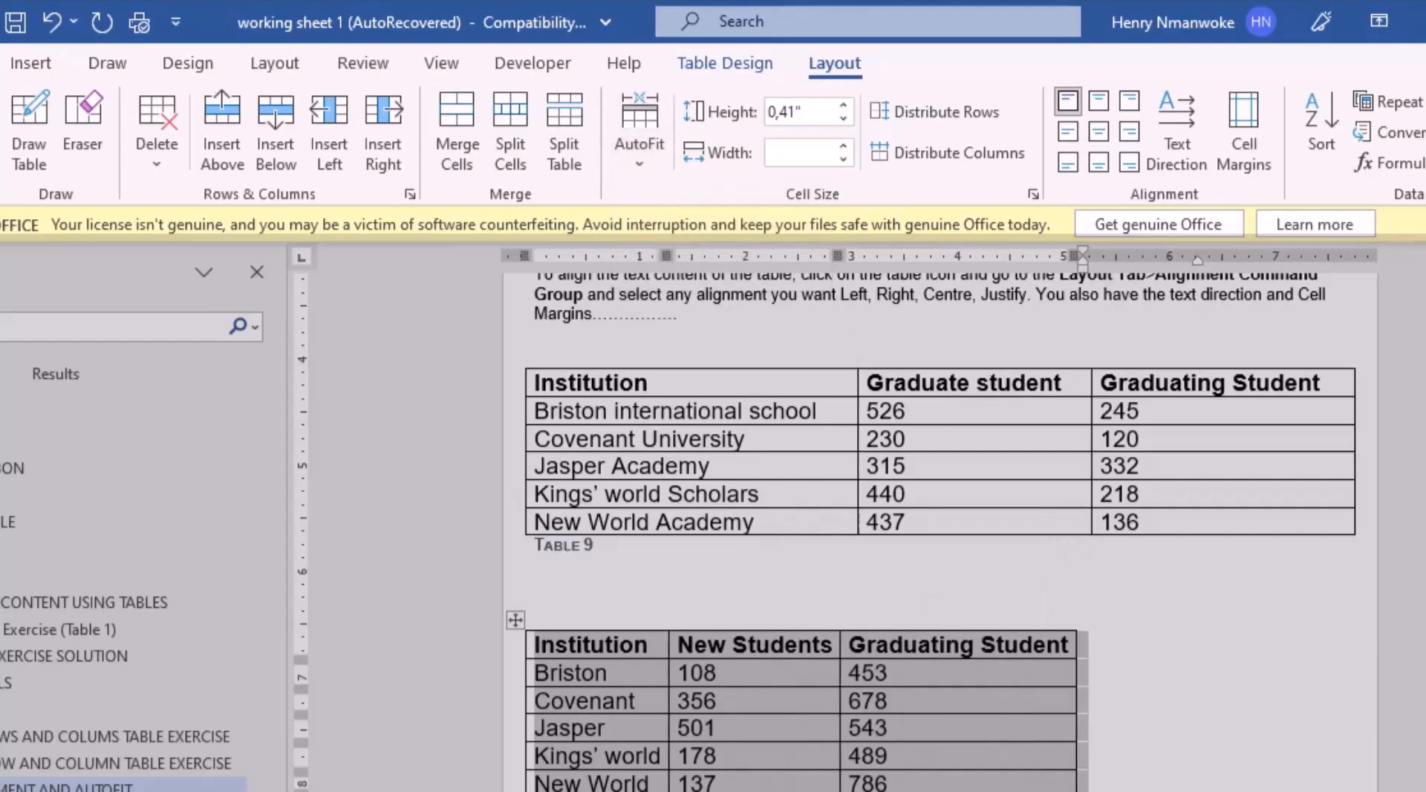
scroll(940, 520, "down", 3)
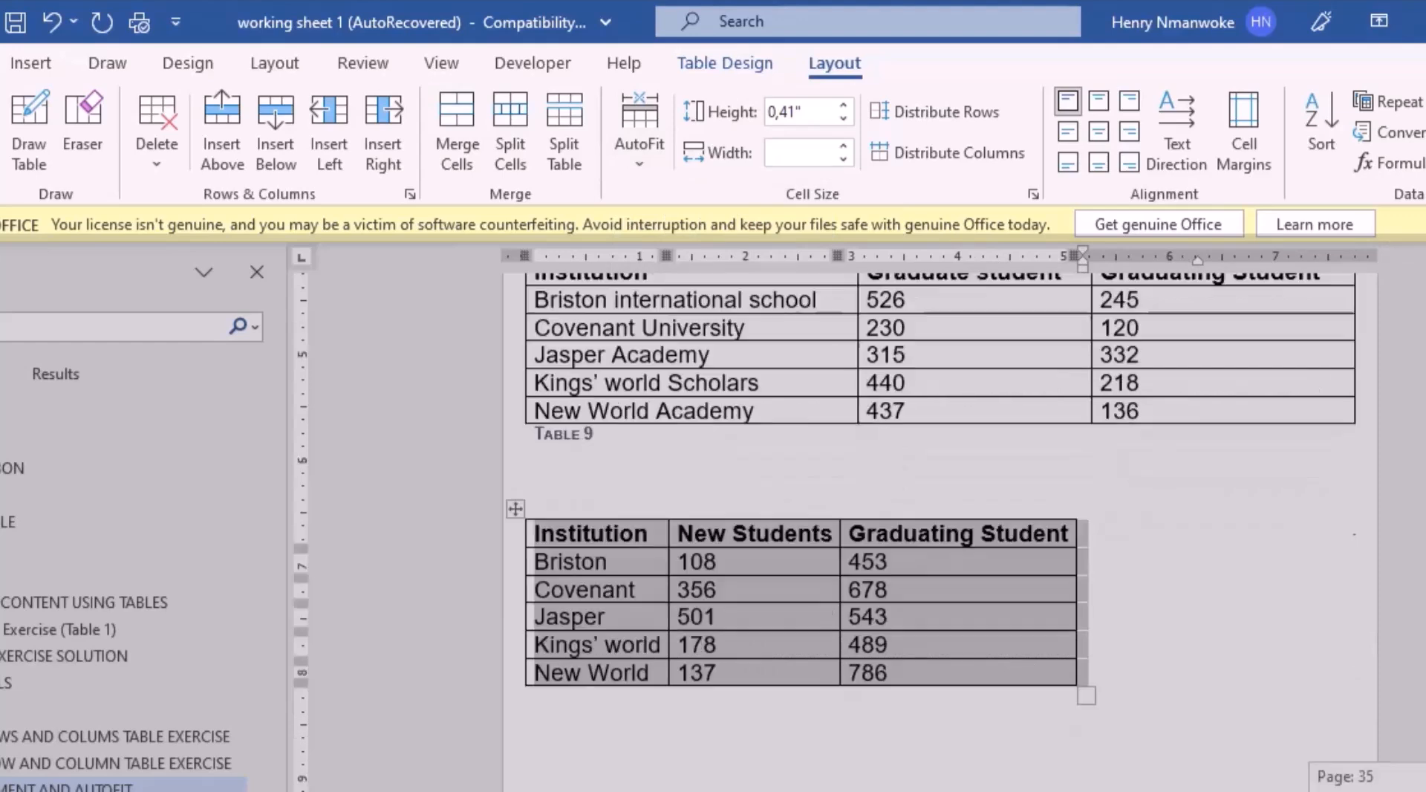
Select all of Table 9, try Align Top Center, Align Top Right and Align Center, and settle on Align Center Right
scroll(940, 520, "up", 6)
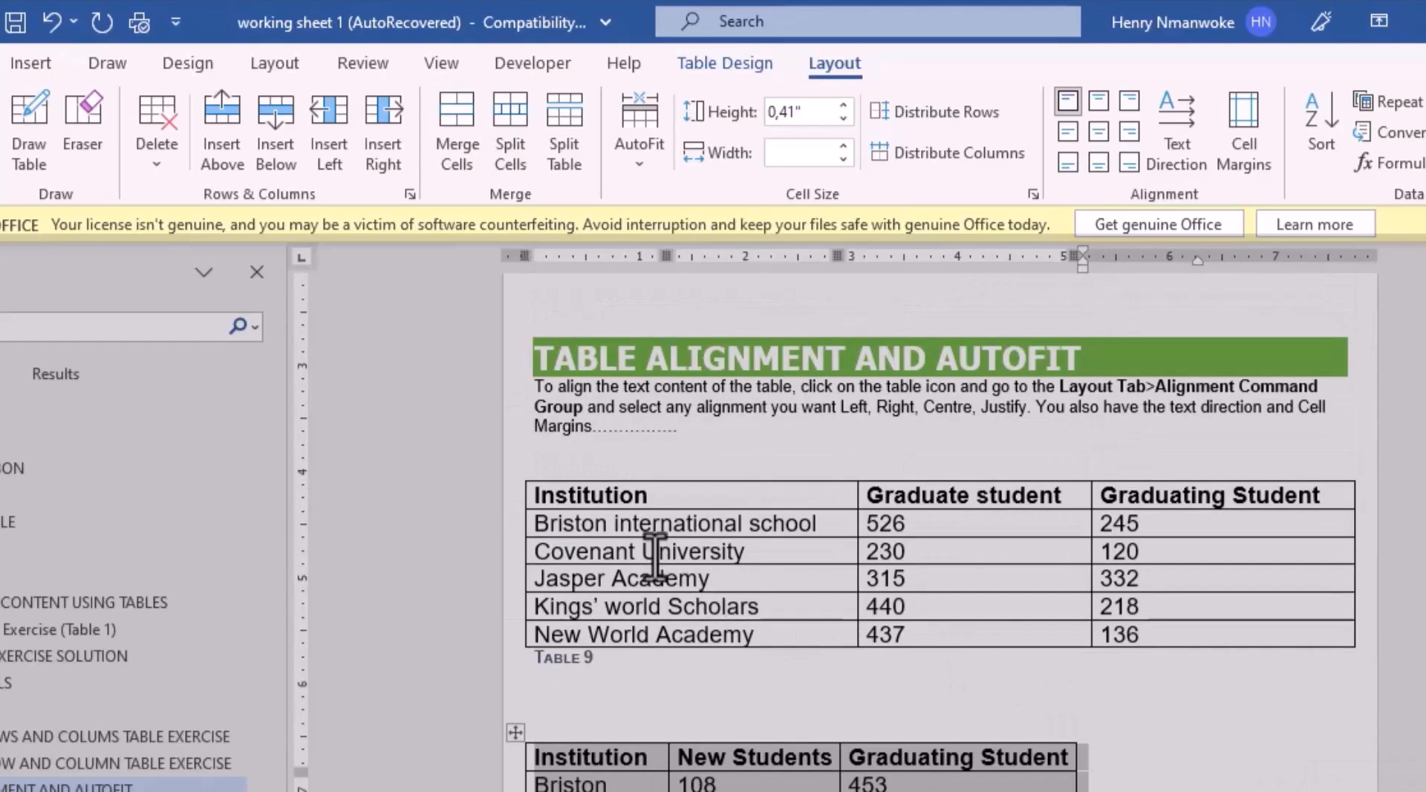
left_click(540, 515)
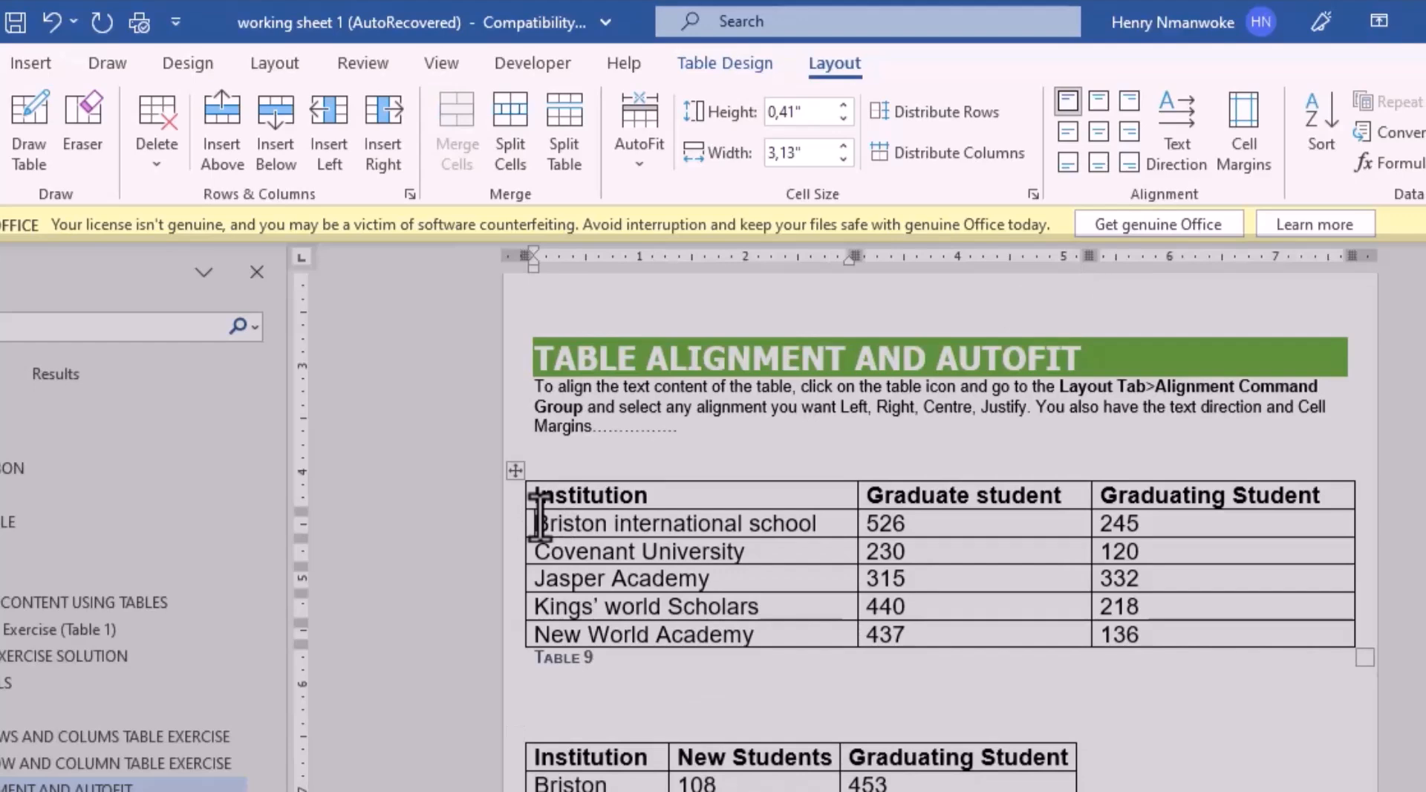
left_click(516, 470)
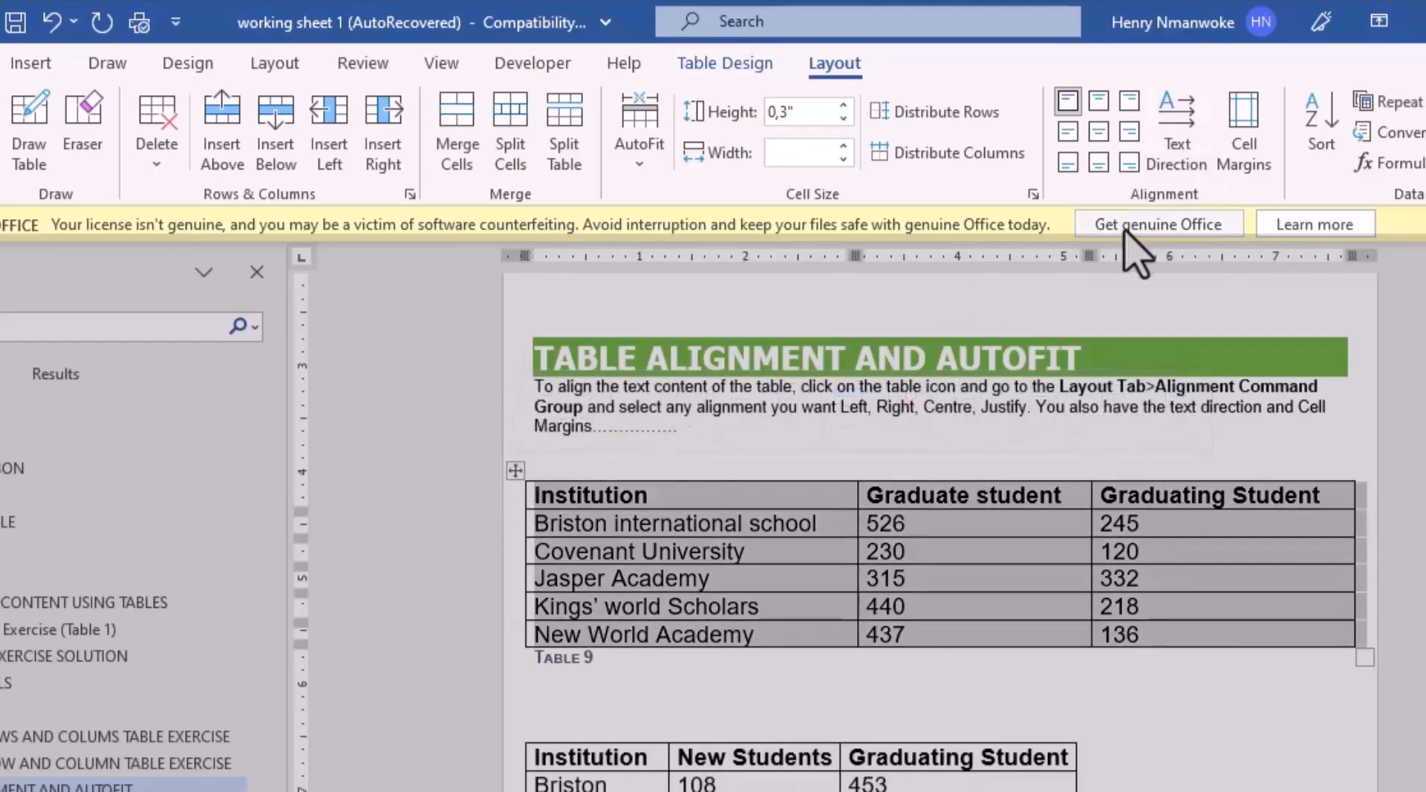
left_click(1093, 105)
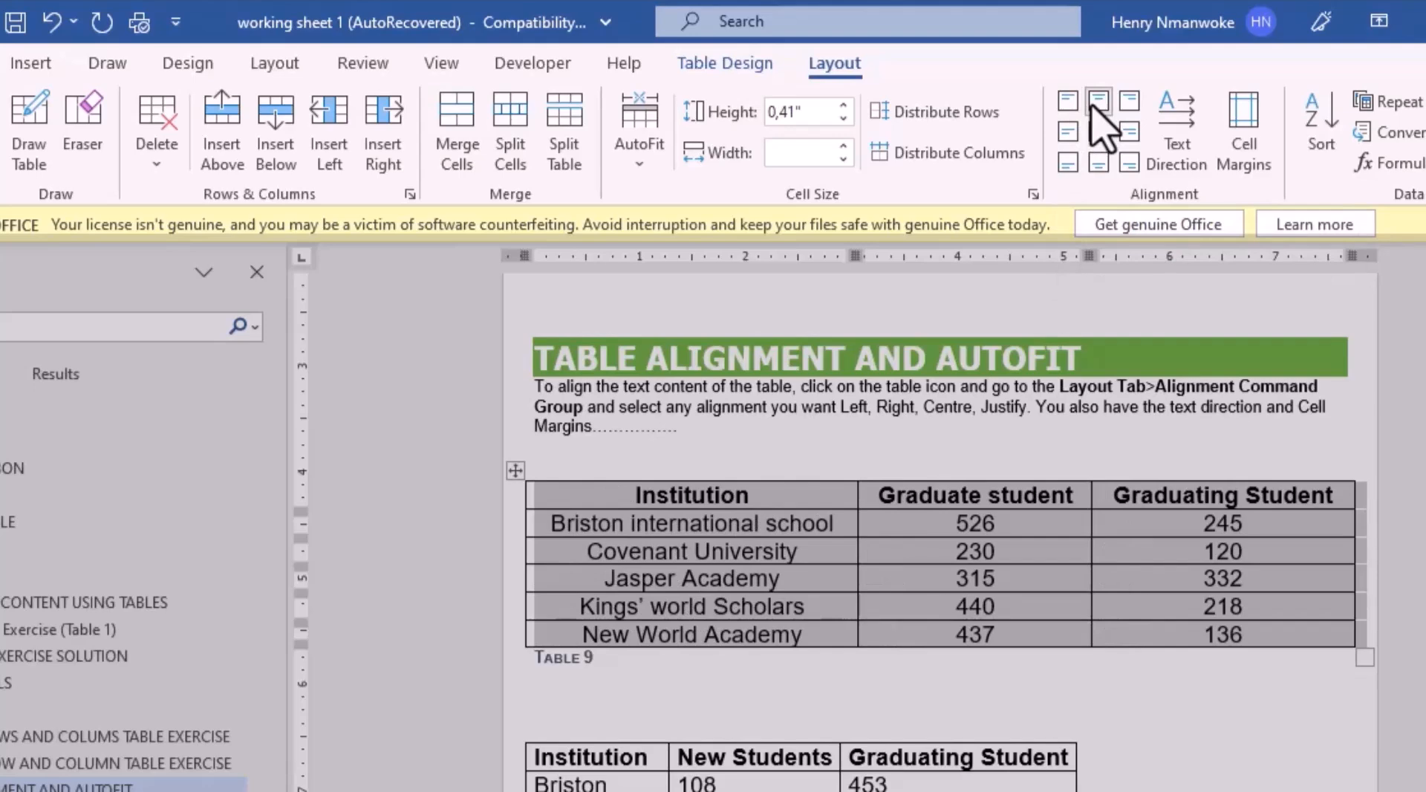
left_click(1129, 102)
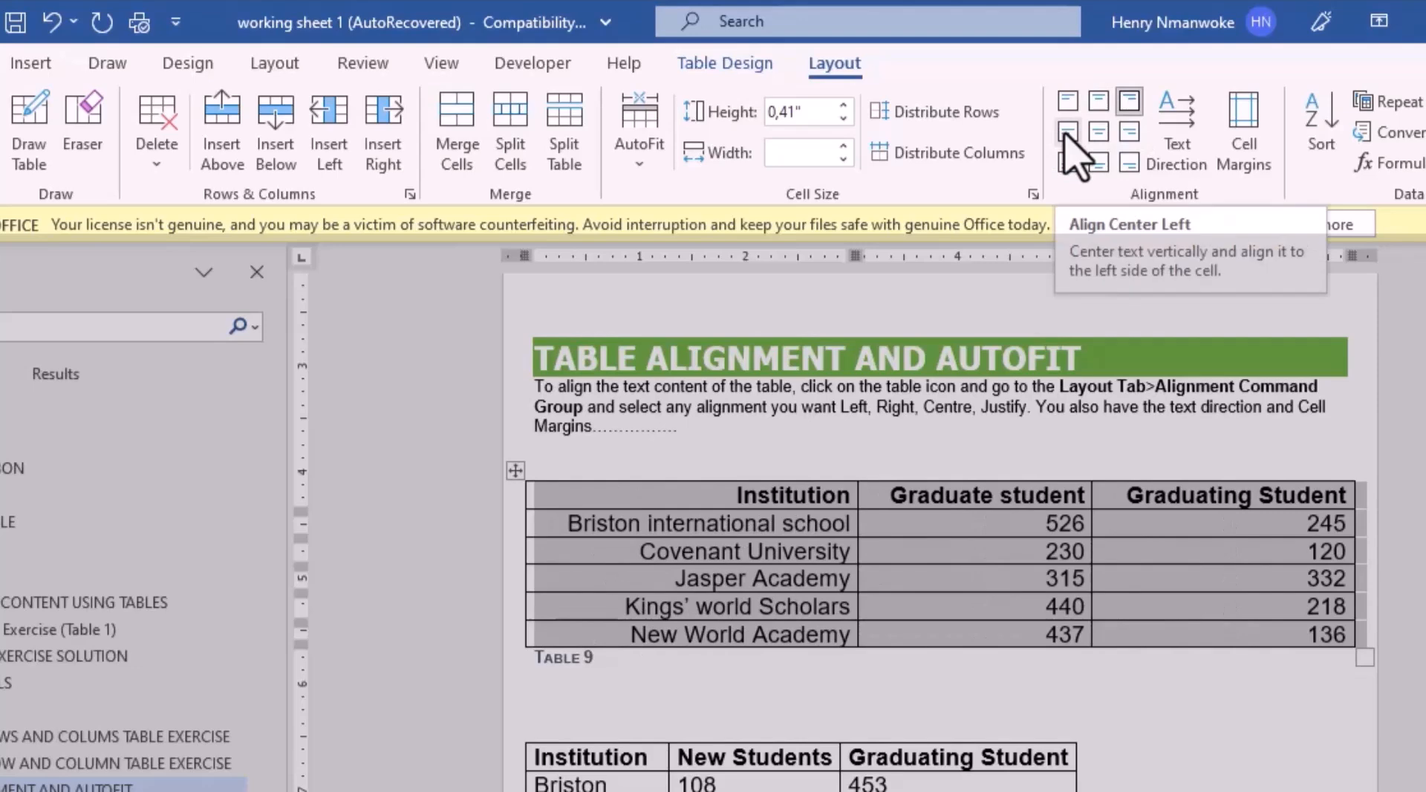
left_click(1098, 131)
left_click(1130, 134)
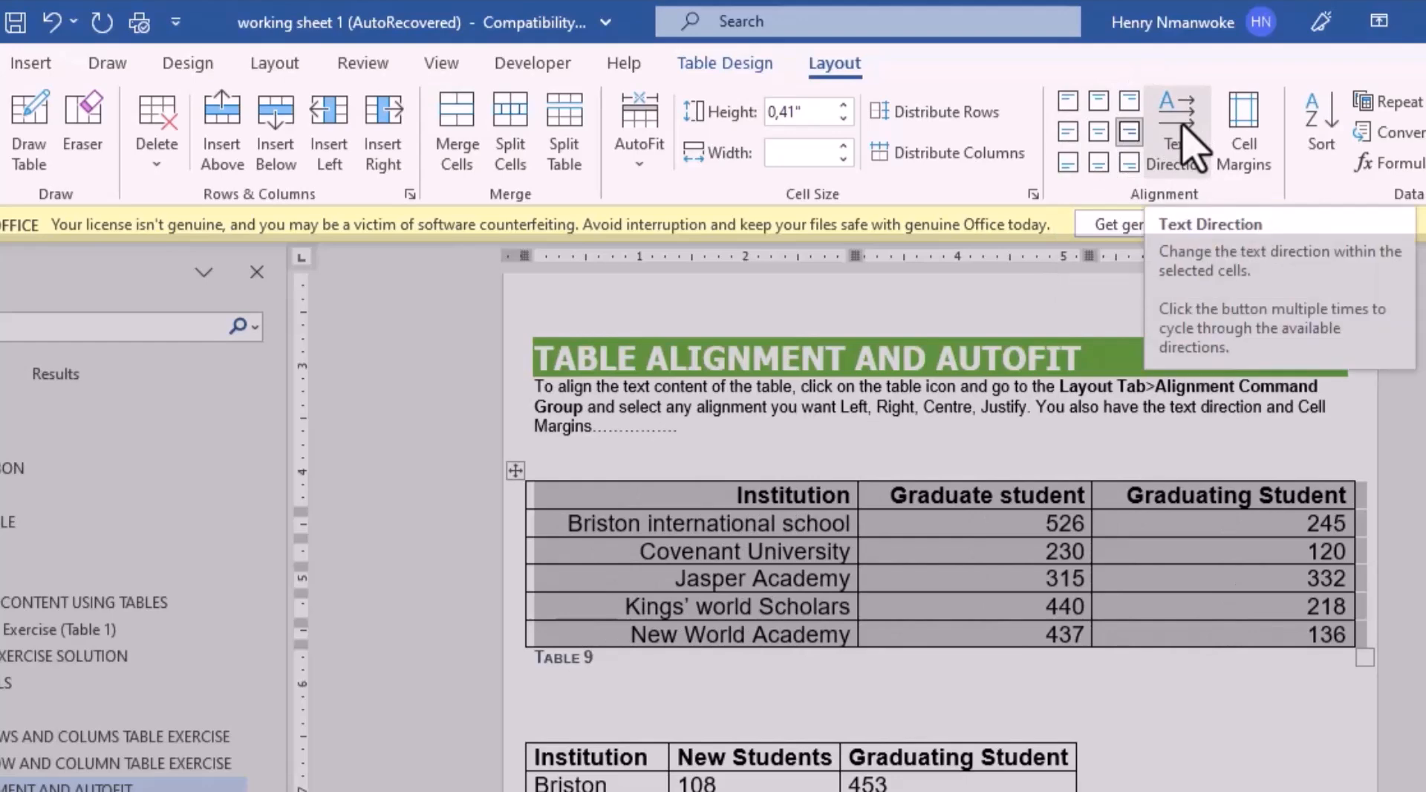
Cycle the text direction of Table 9 through its rotated orientations and return it to horizontal
left_click(1189, 145)
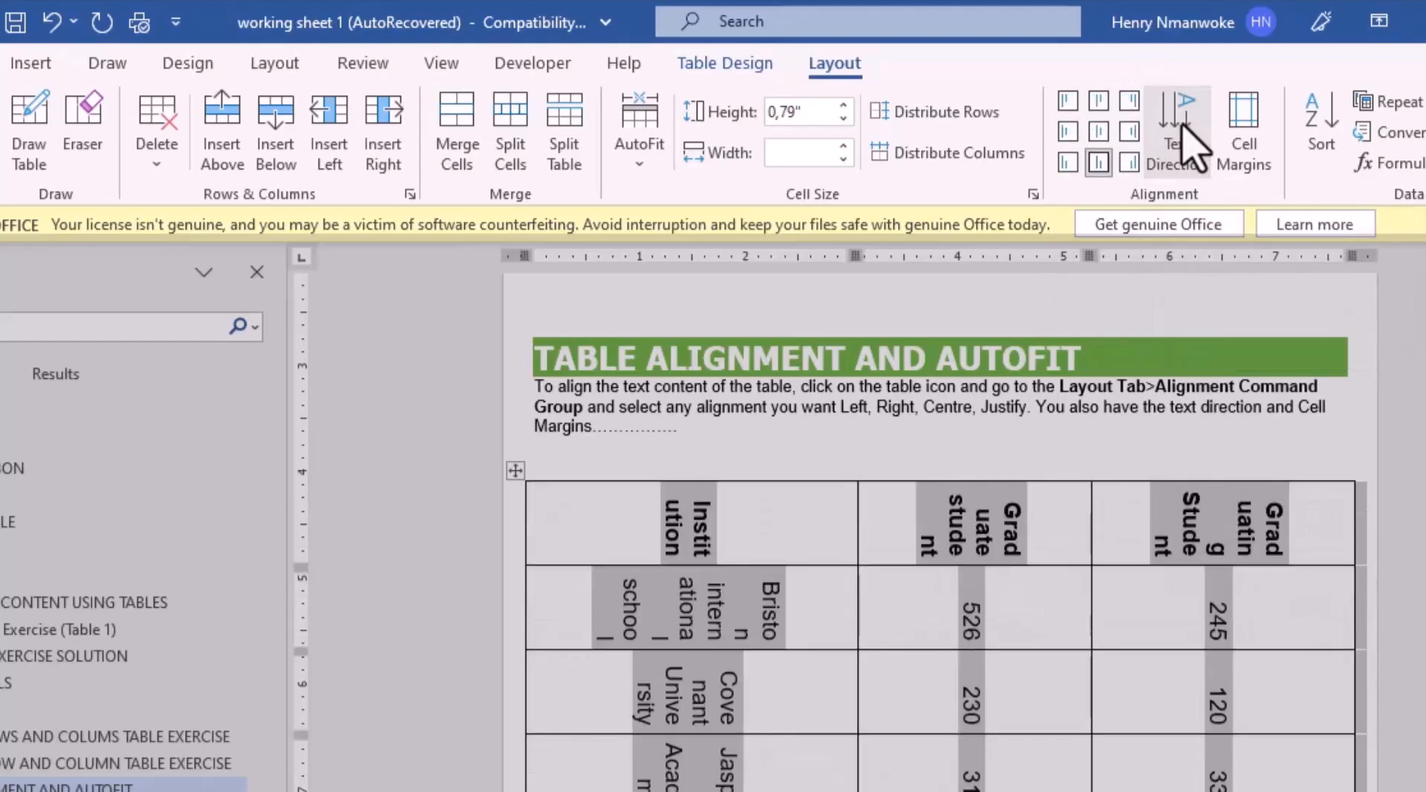
left_click(1189, 142)
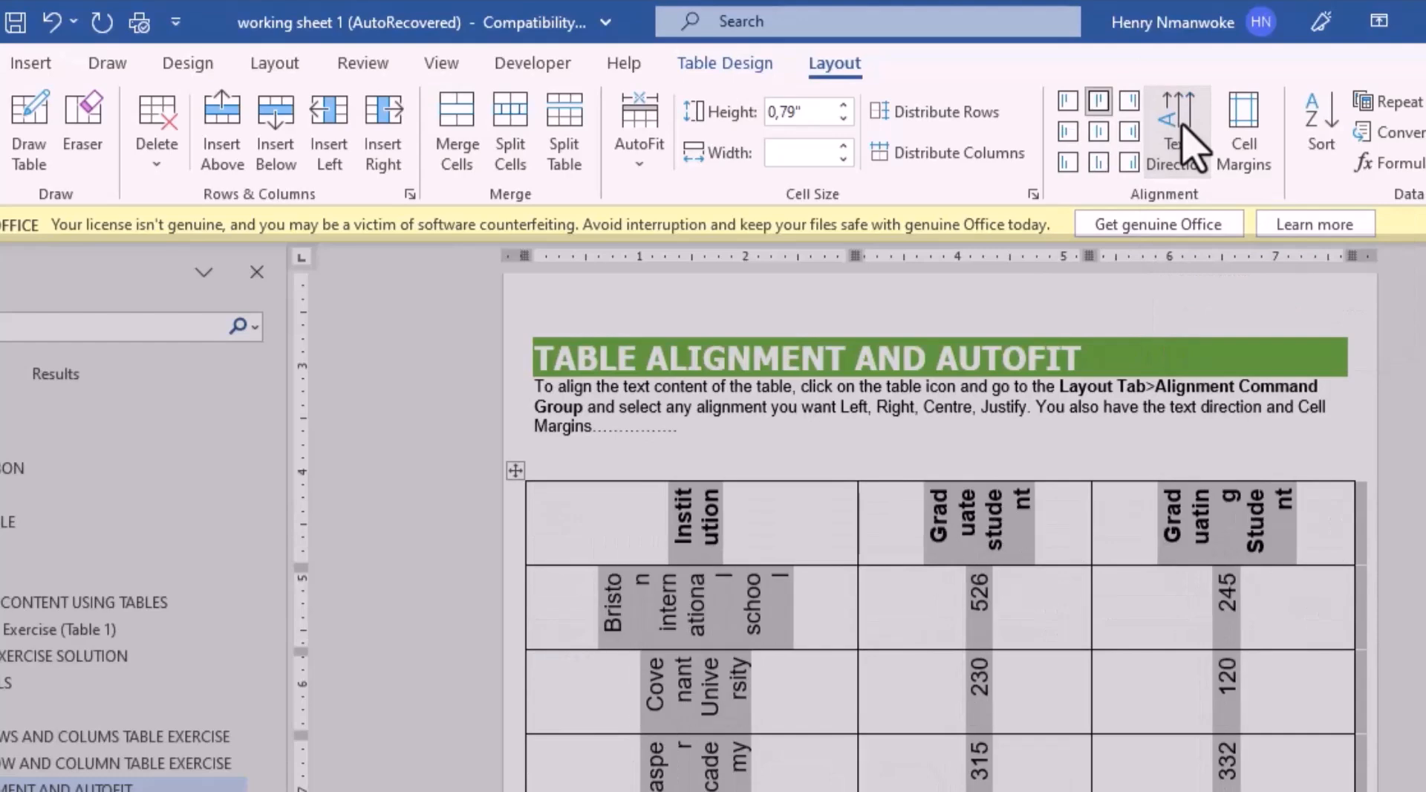
left_click(1191, 143)
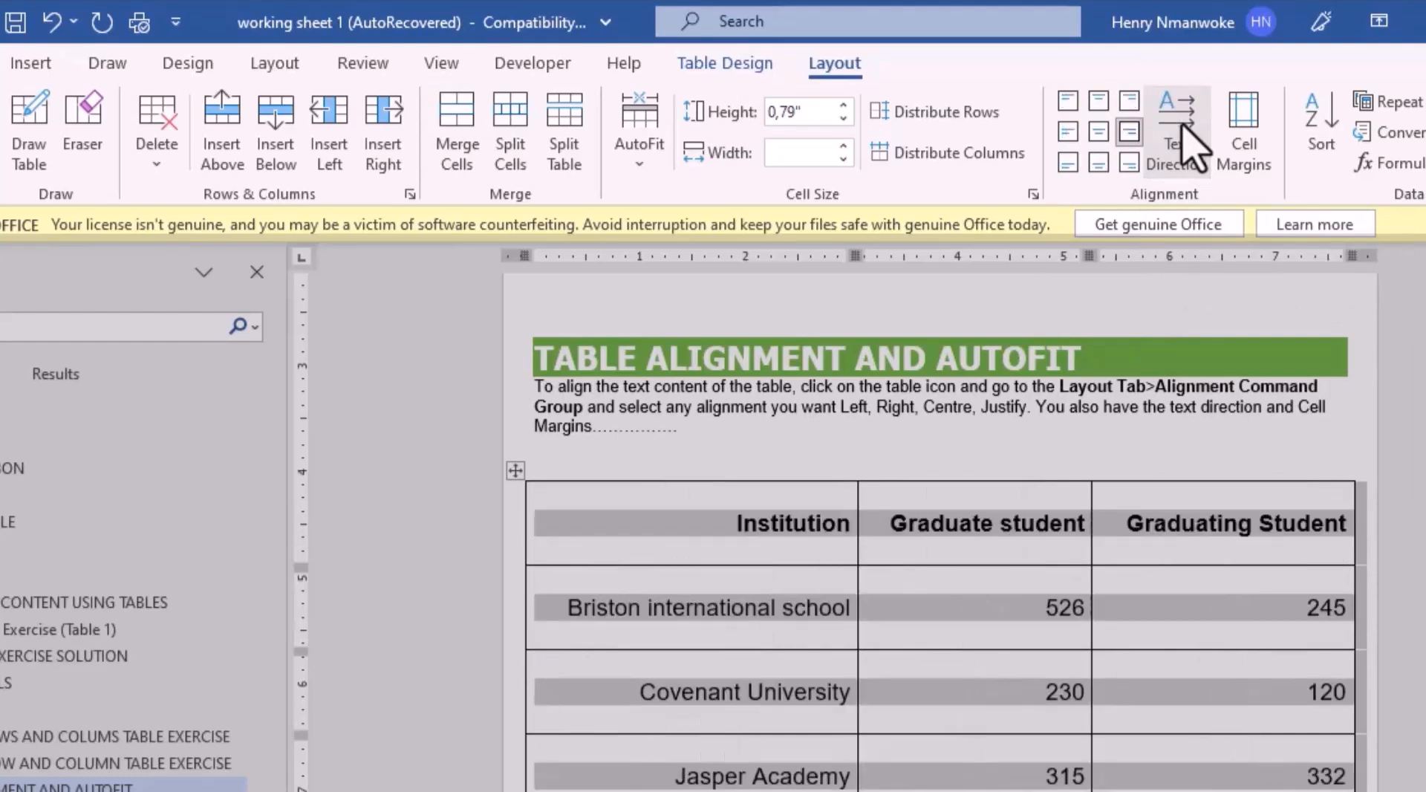
left_click(1191, 143)
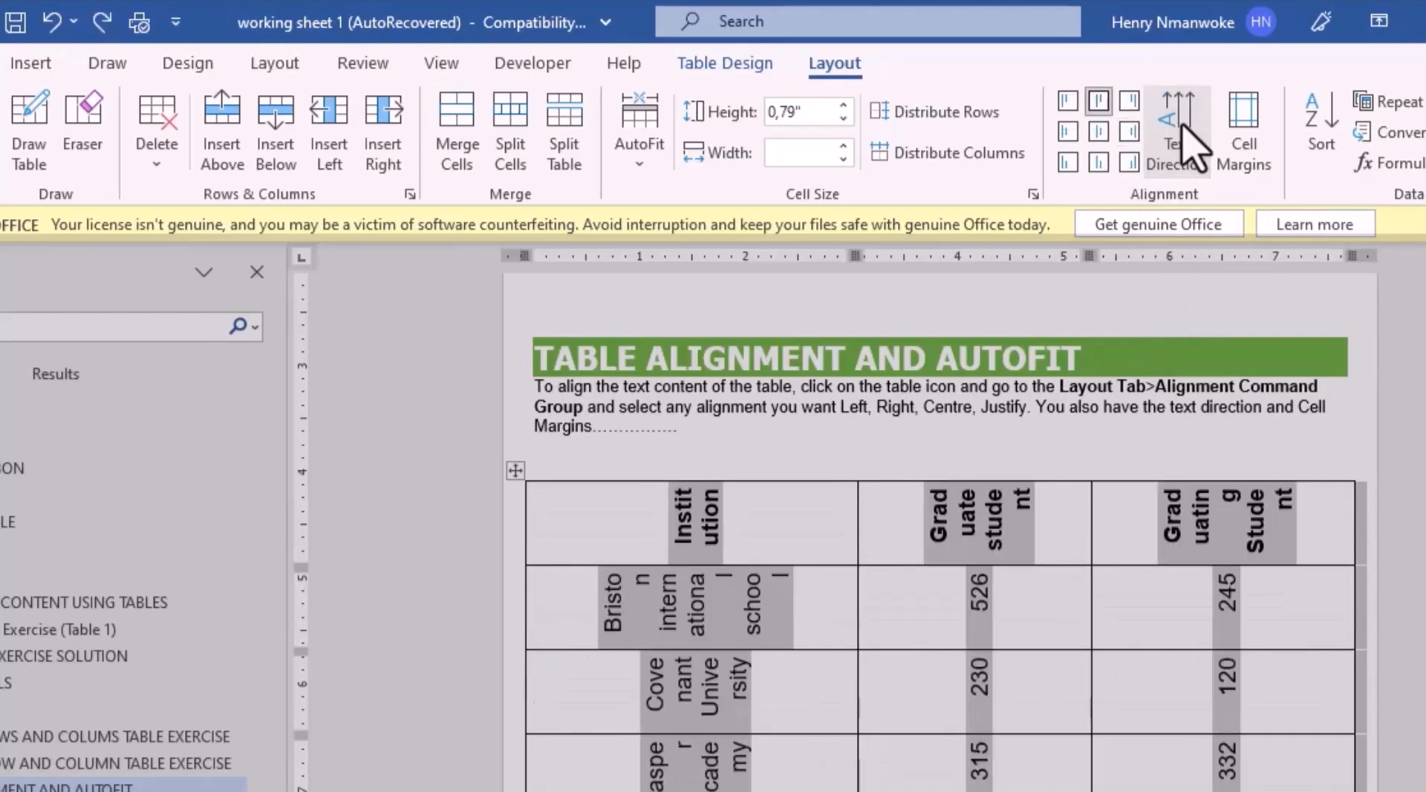
left_click(1191, 143)
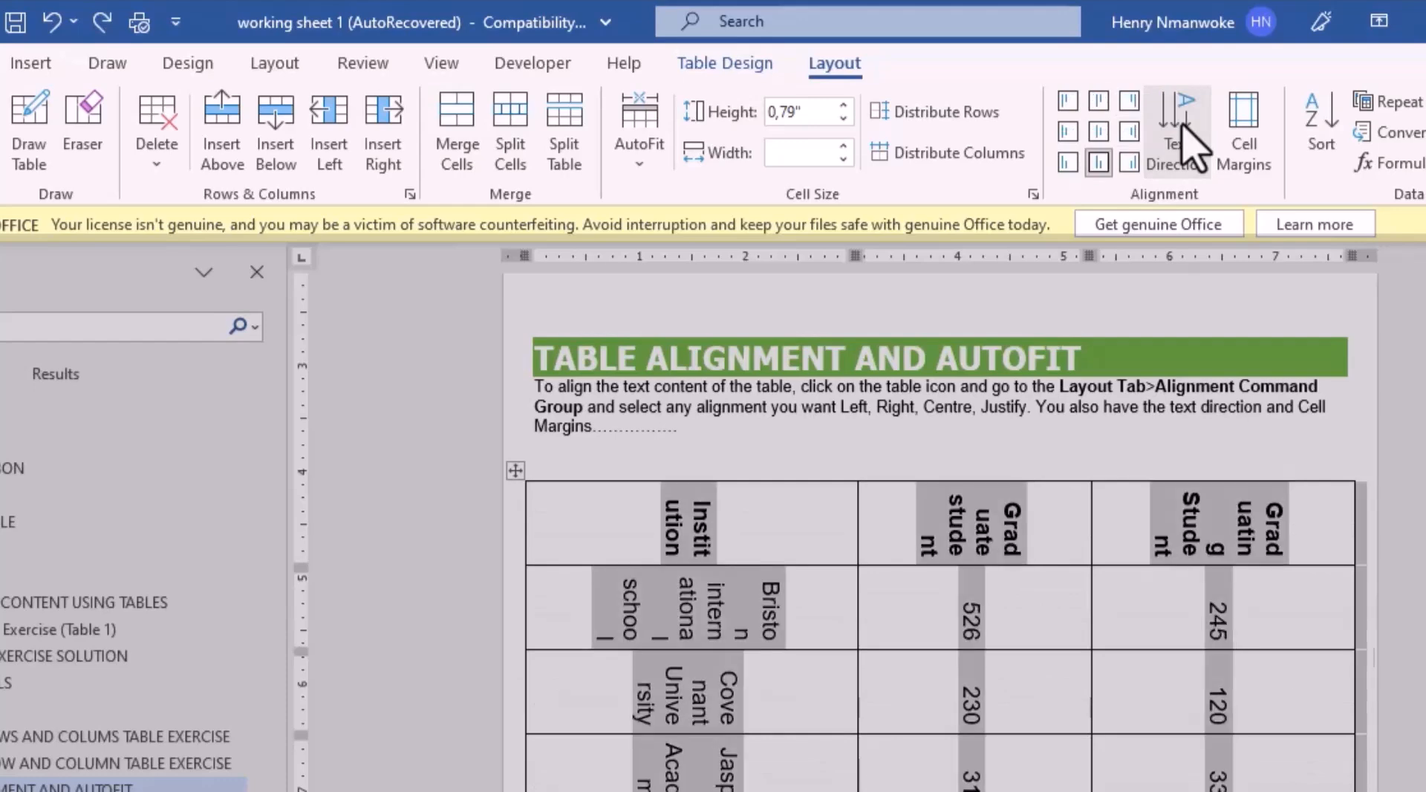
left_click(1190, 144)
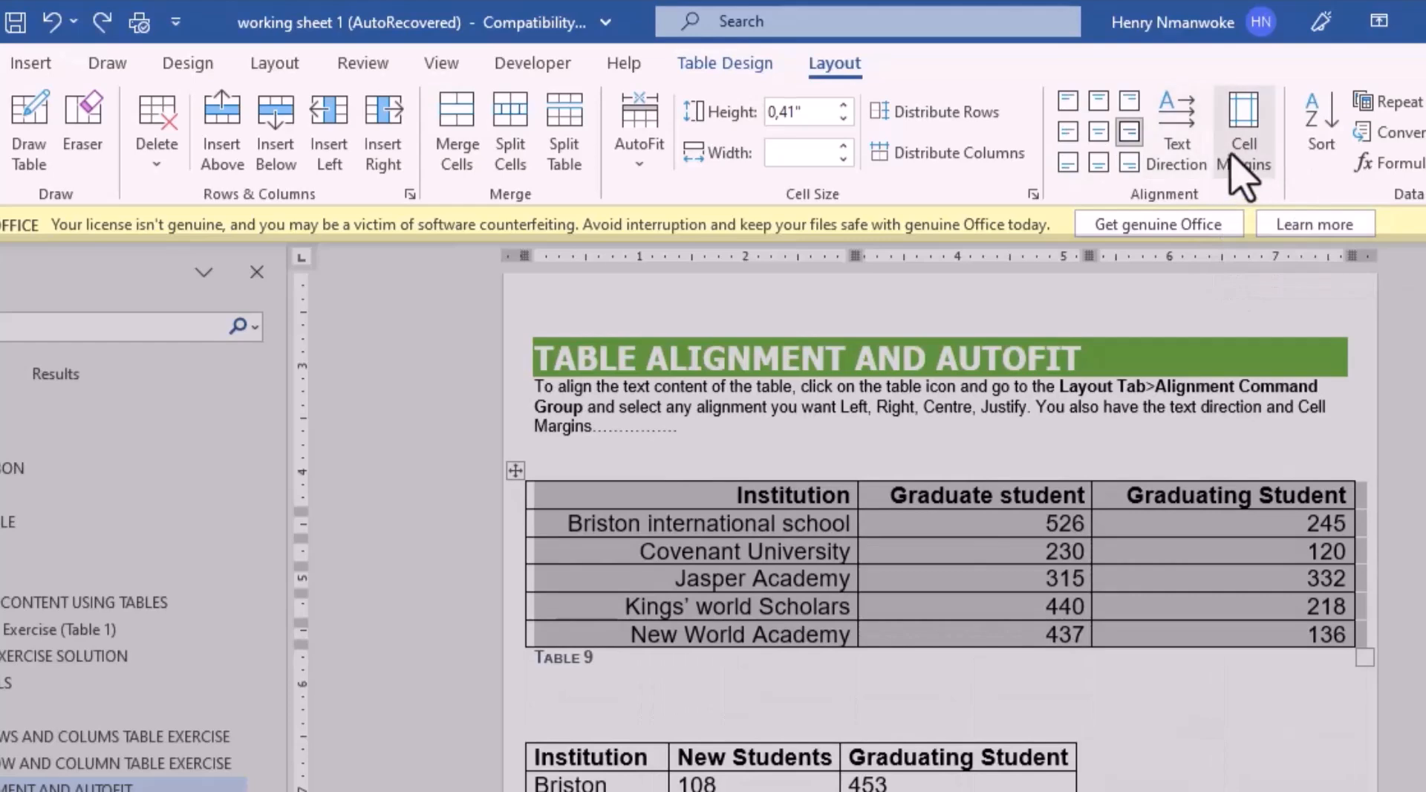
In the DELETING CELLS, ROWS AND TABLE section, delete the empty cell at the end of Table 10's header row, shifting cells left
left_click(1314, 789)
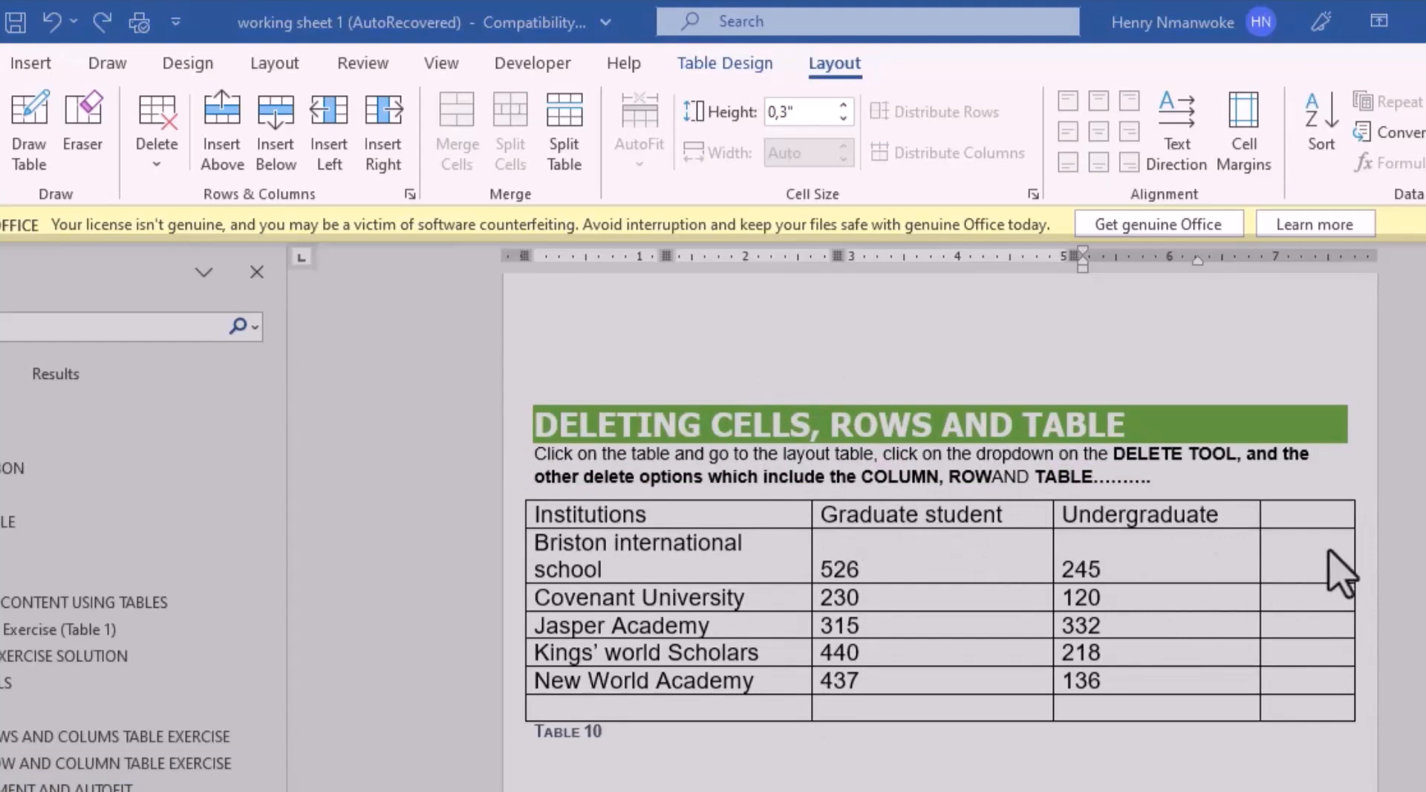
left_click(1288, 579)
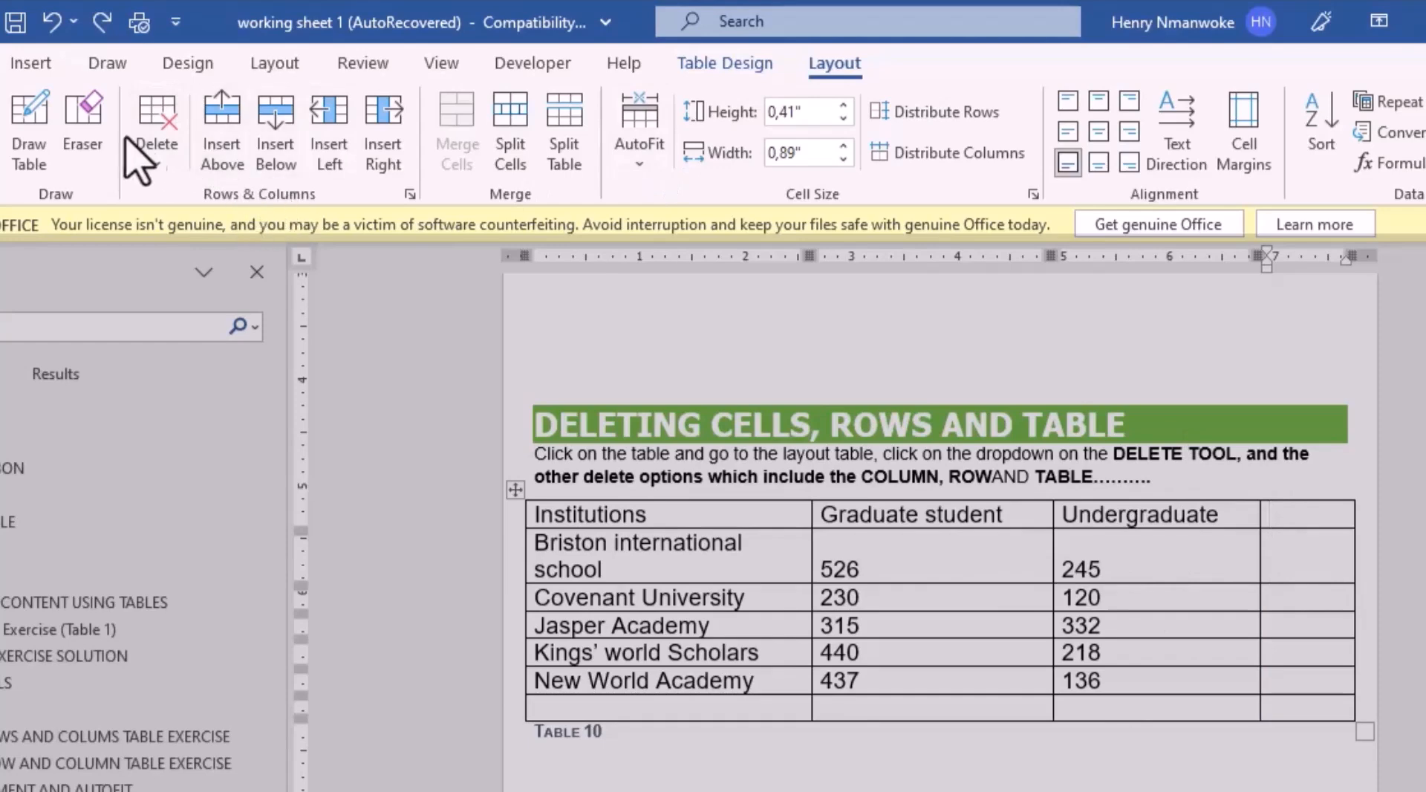
left_click(150, 165)
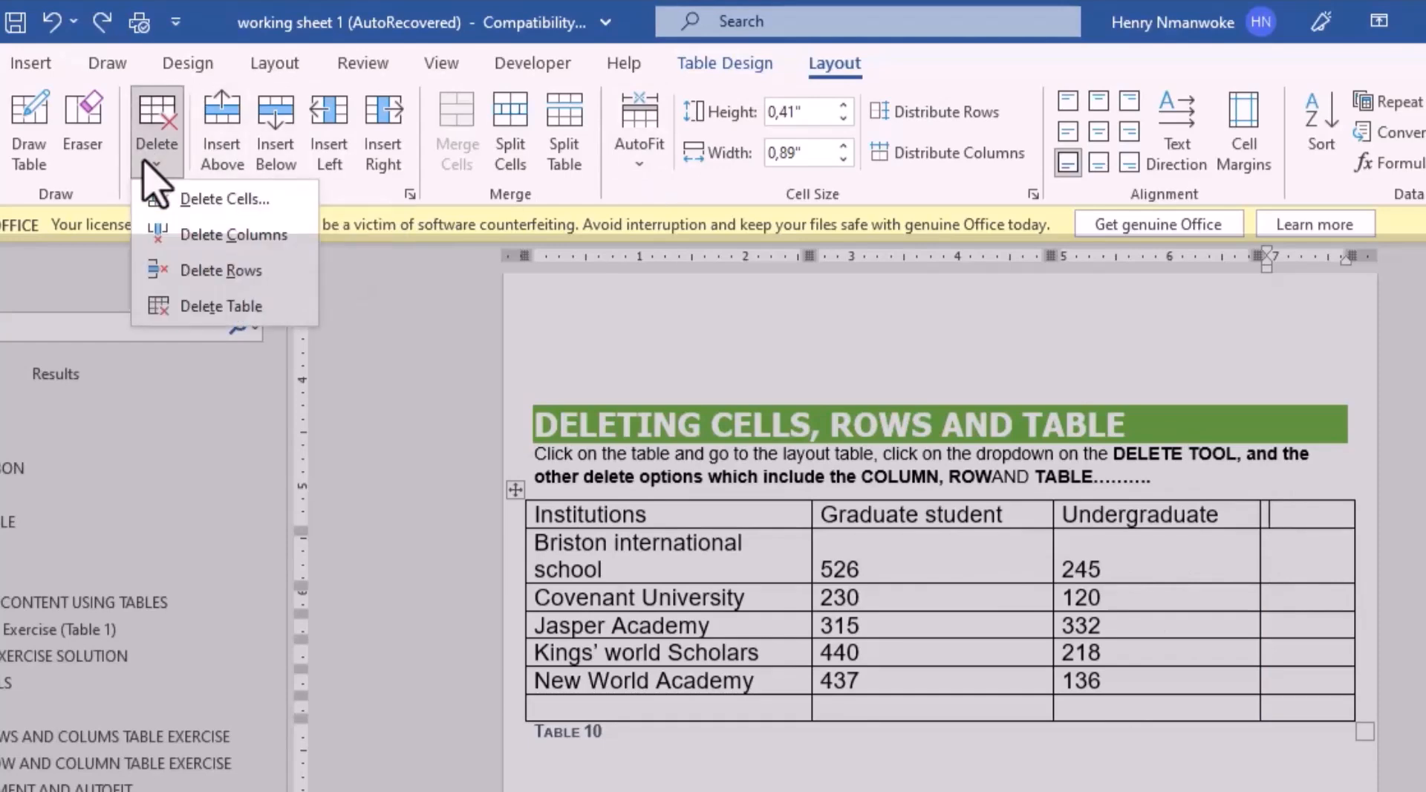
left_click(191, 199)
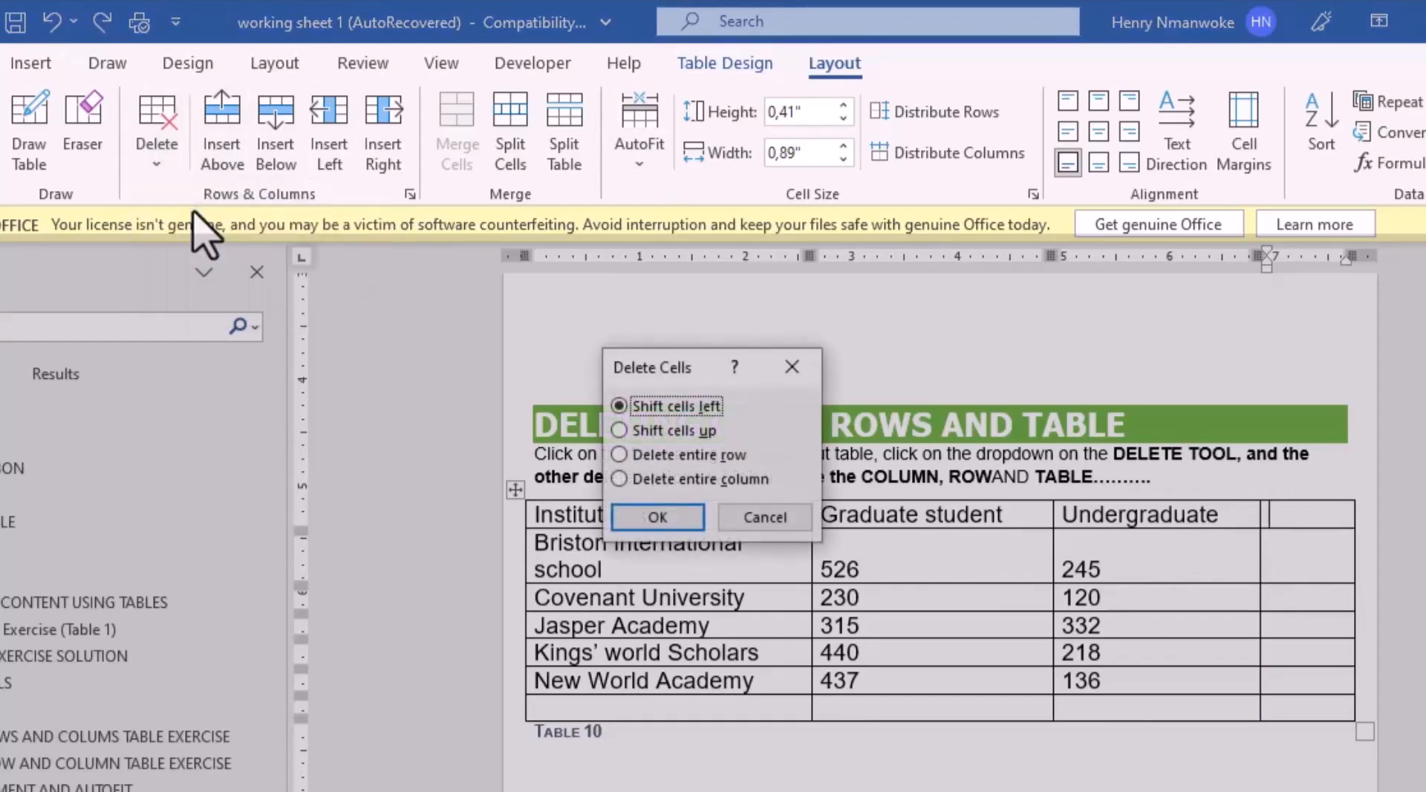
left_click(684, 523)
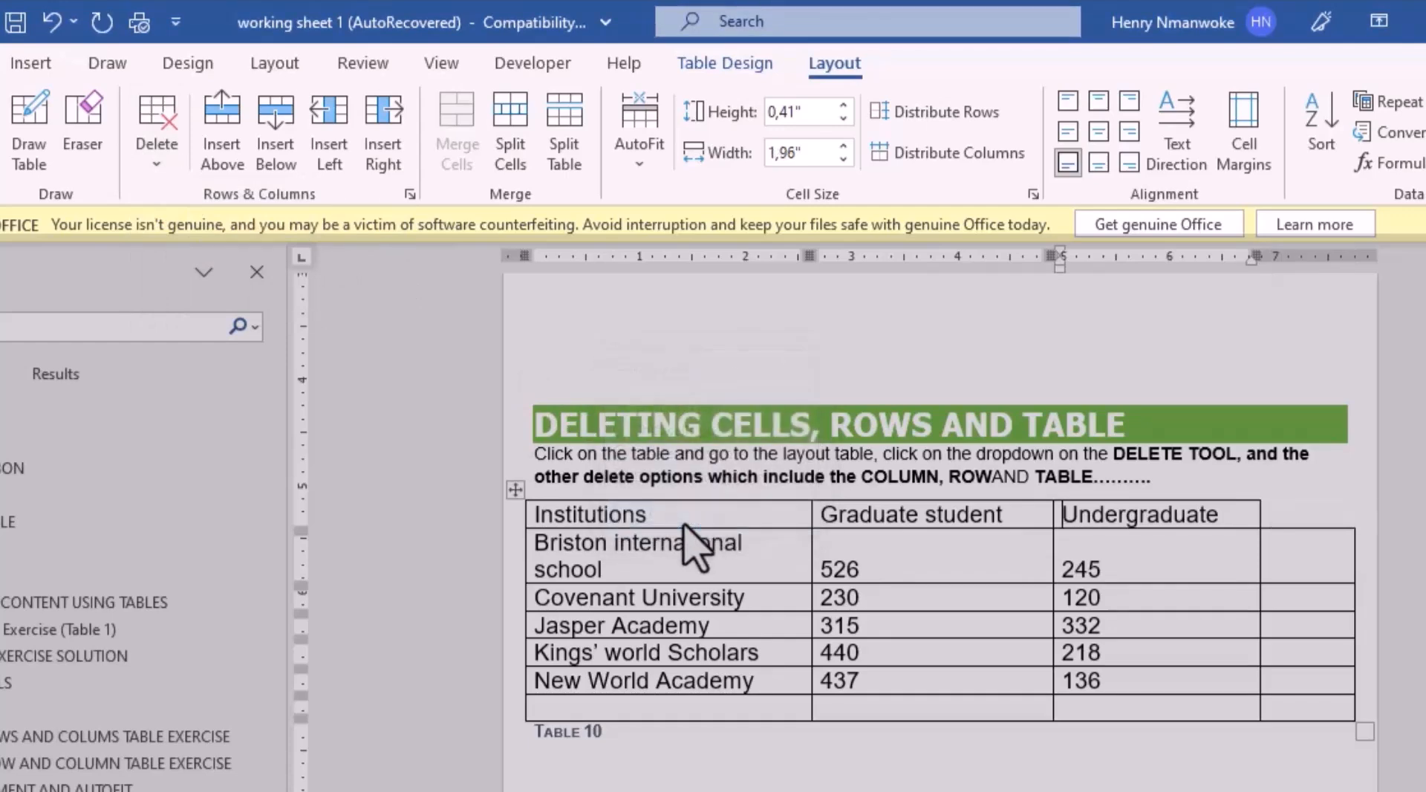
Delete the empty cell at the end of the Briston international school row in Table 10, shifting cells left
left_click(1287, 554)
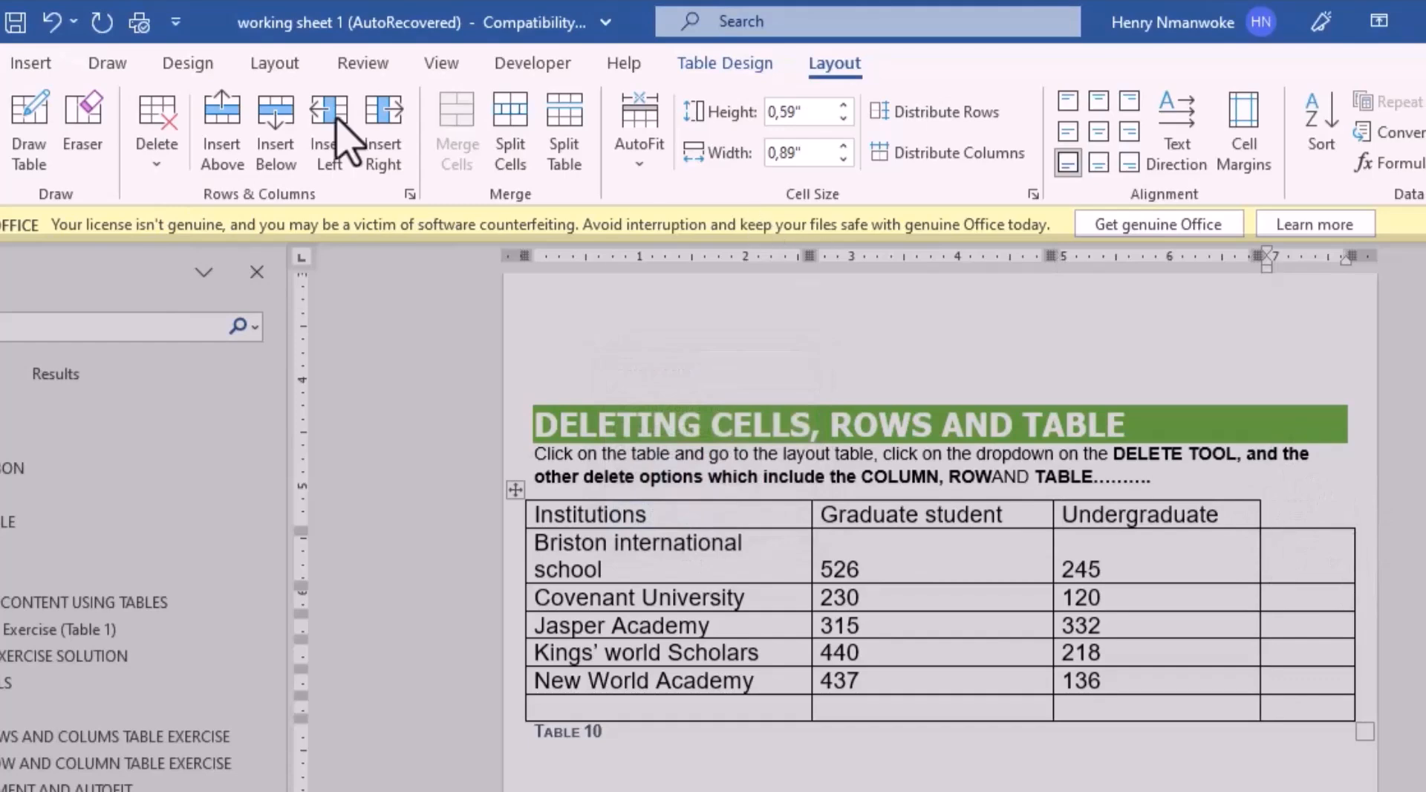
left_click(168, 160)
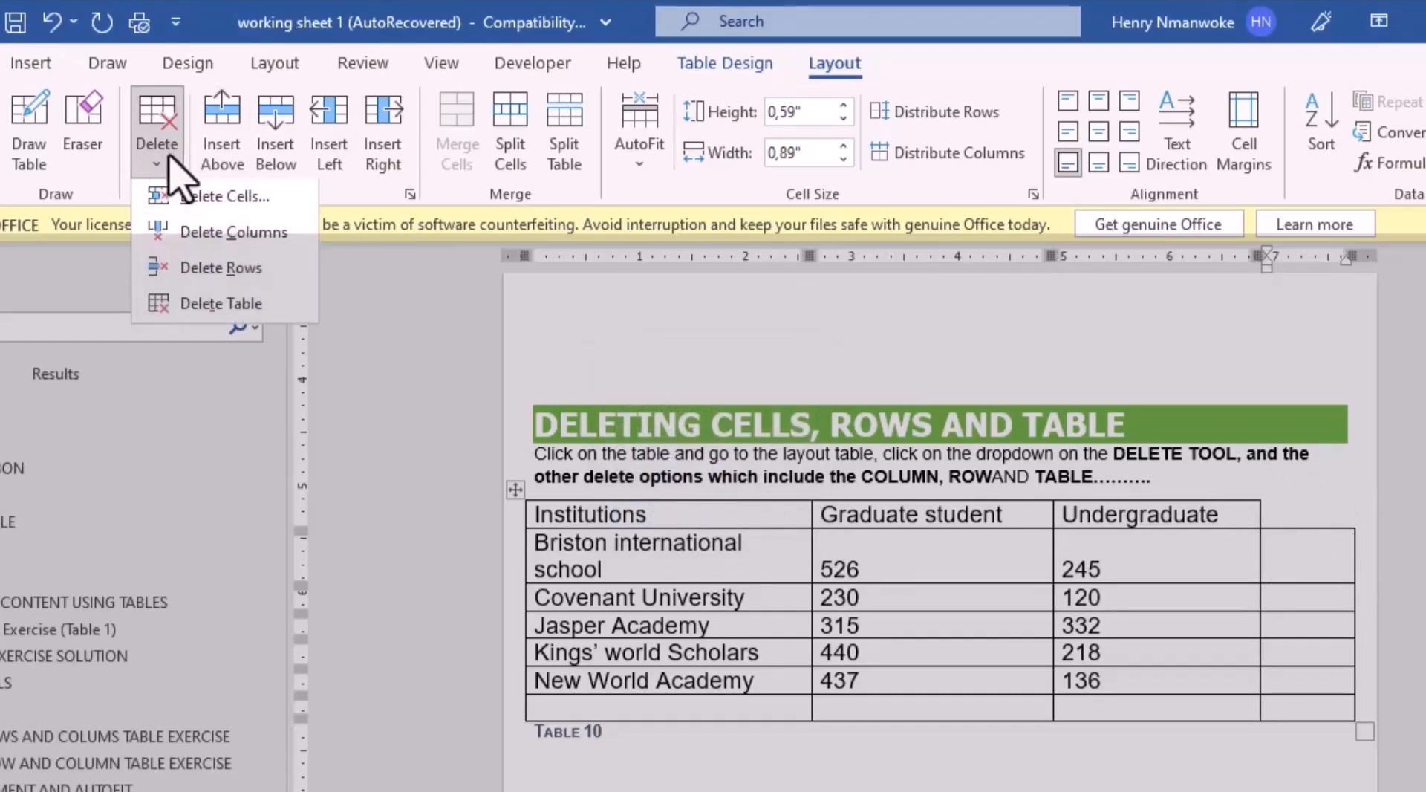
left_click(304, 200)
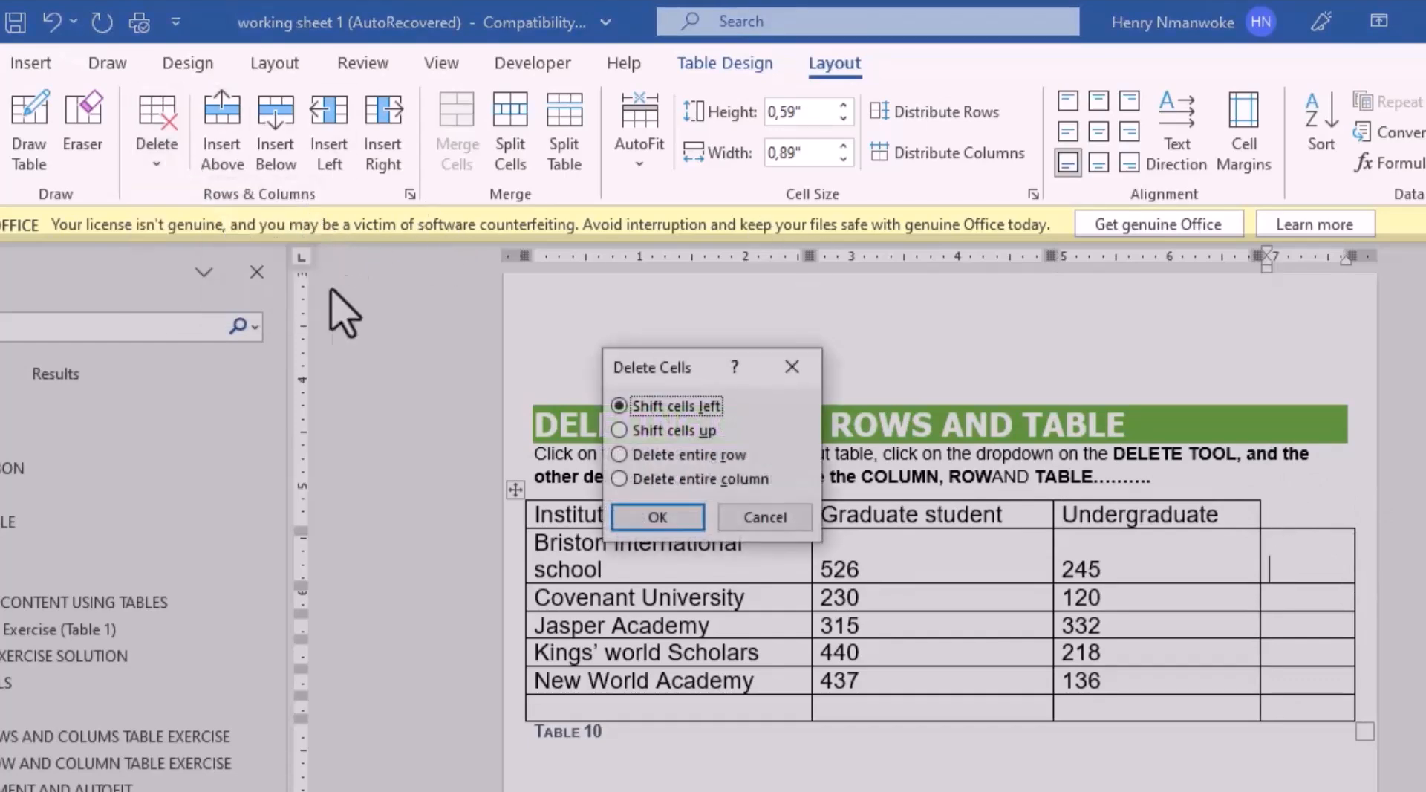
left_click(674, 523)
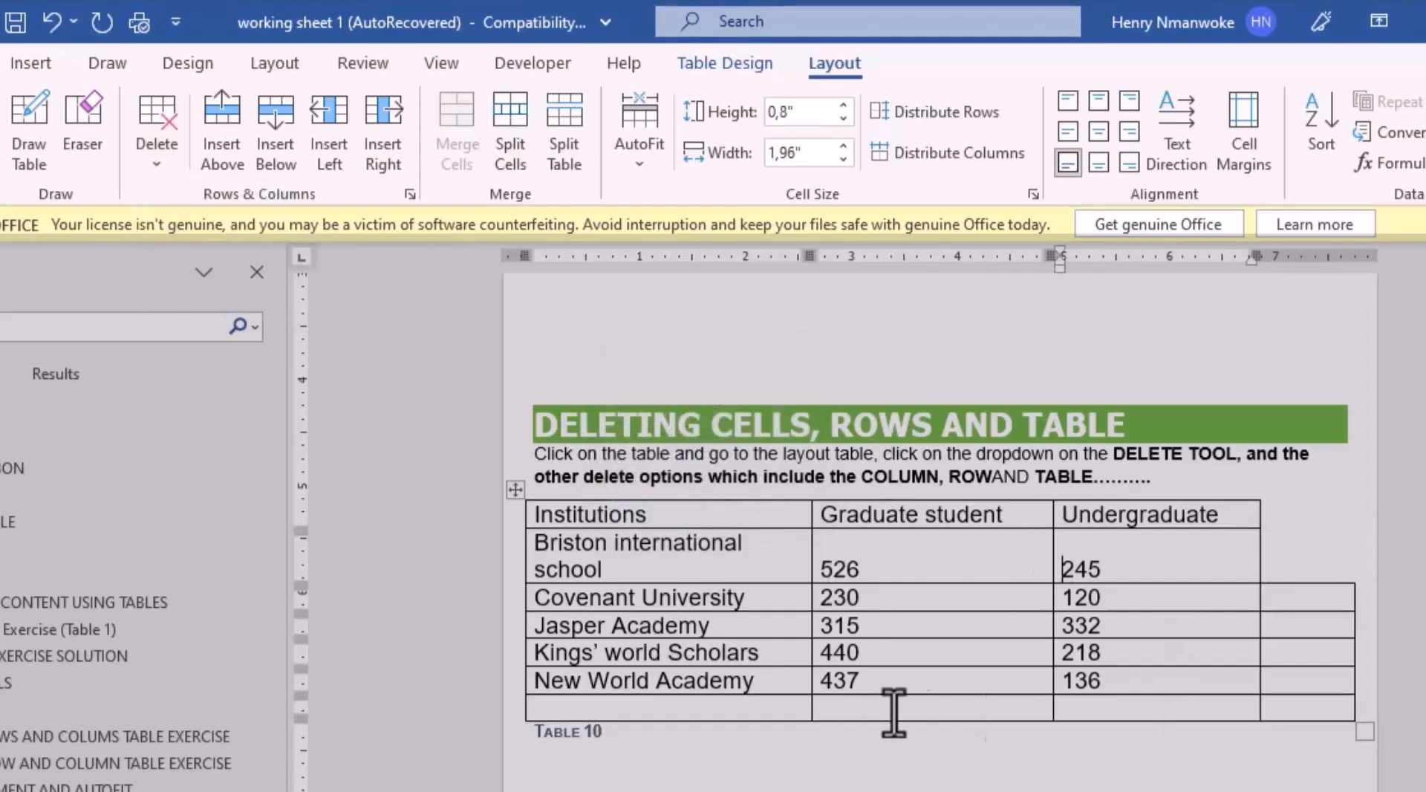
Delete the empty last row of Table 10
left_click(945, 716)
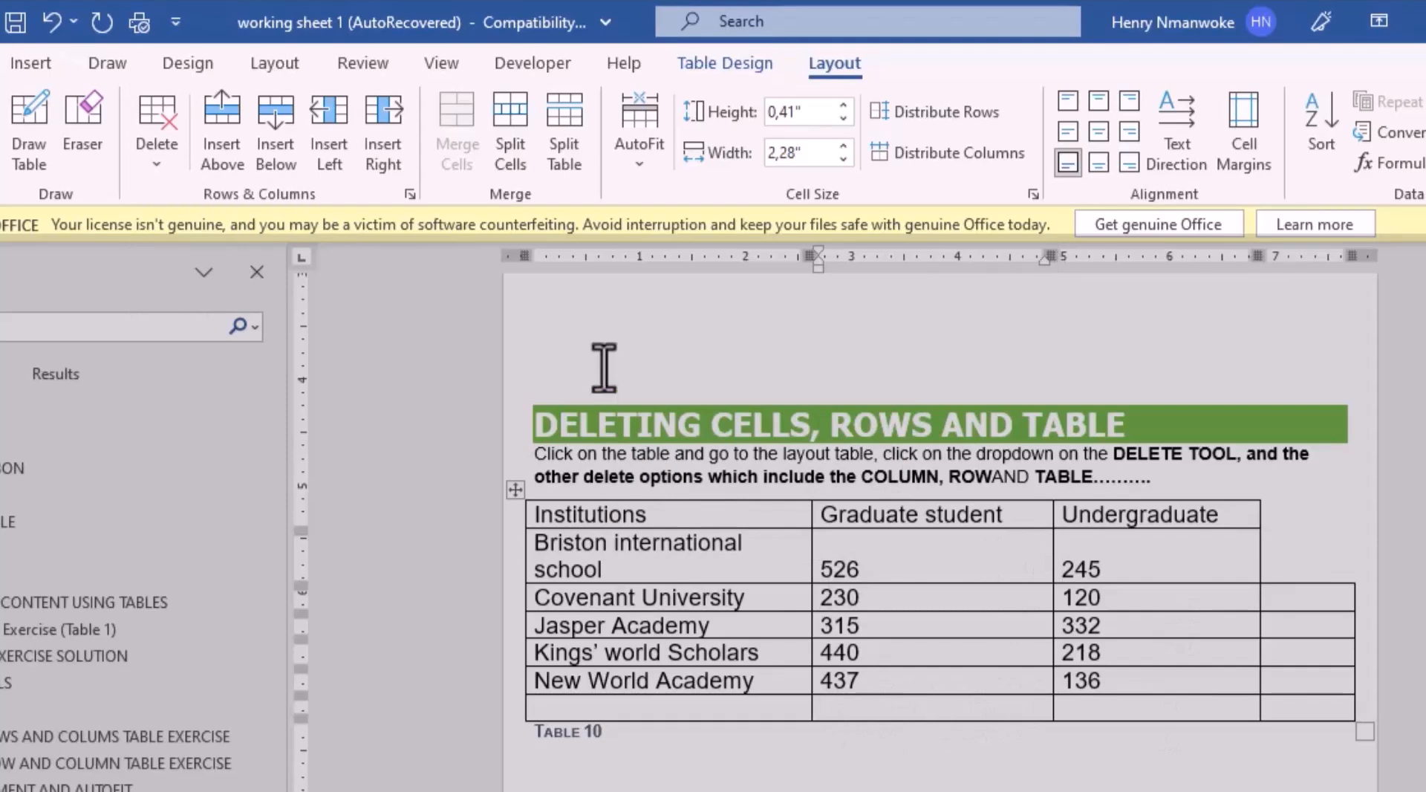
left_click(149, 157)
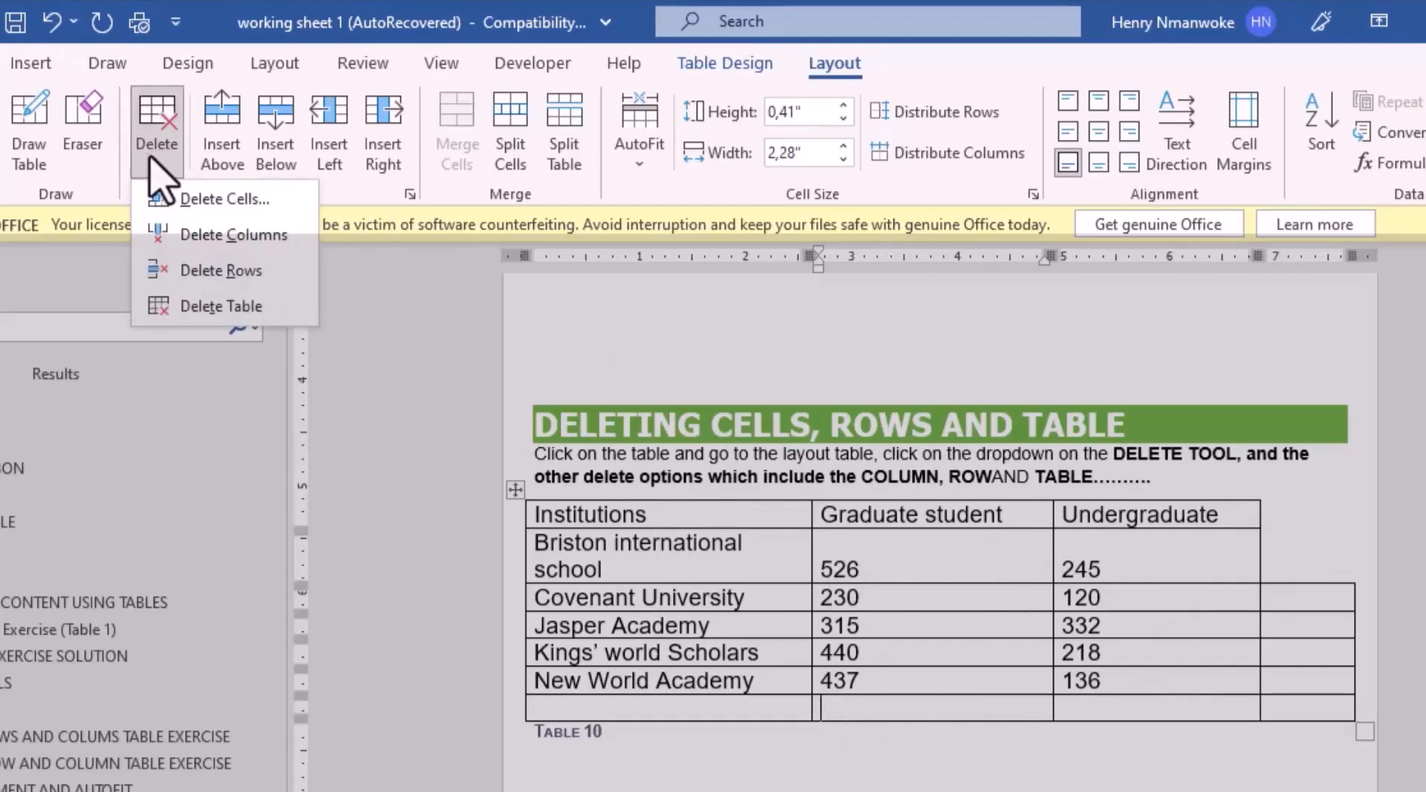
left_click(224, 269)
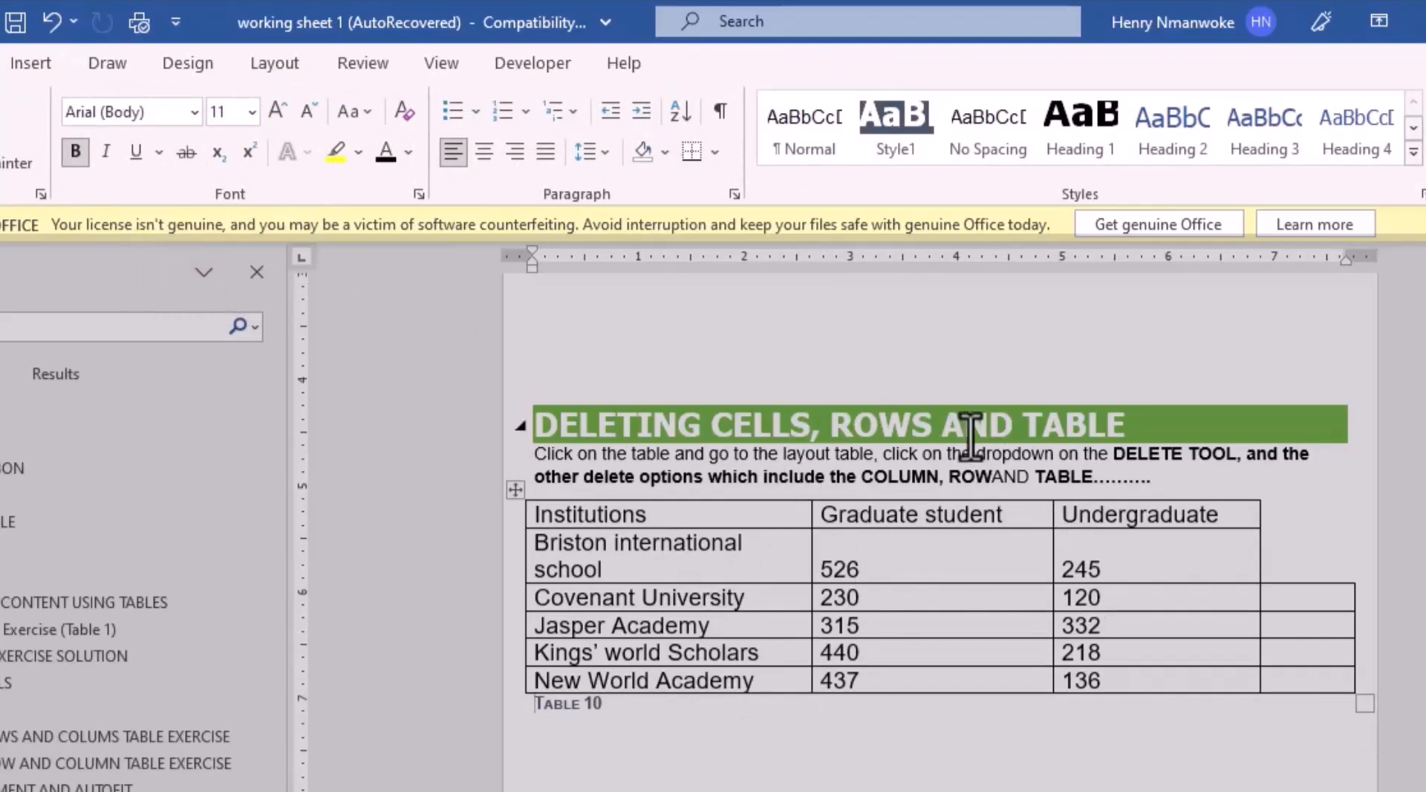
Select and delete the entire Table 10 in the DELETING CELLS, ROWS AND TABLE section
left_click(648, 514)
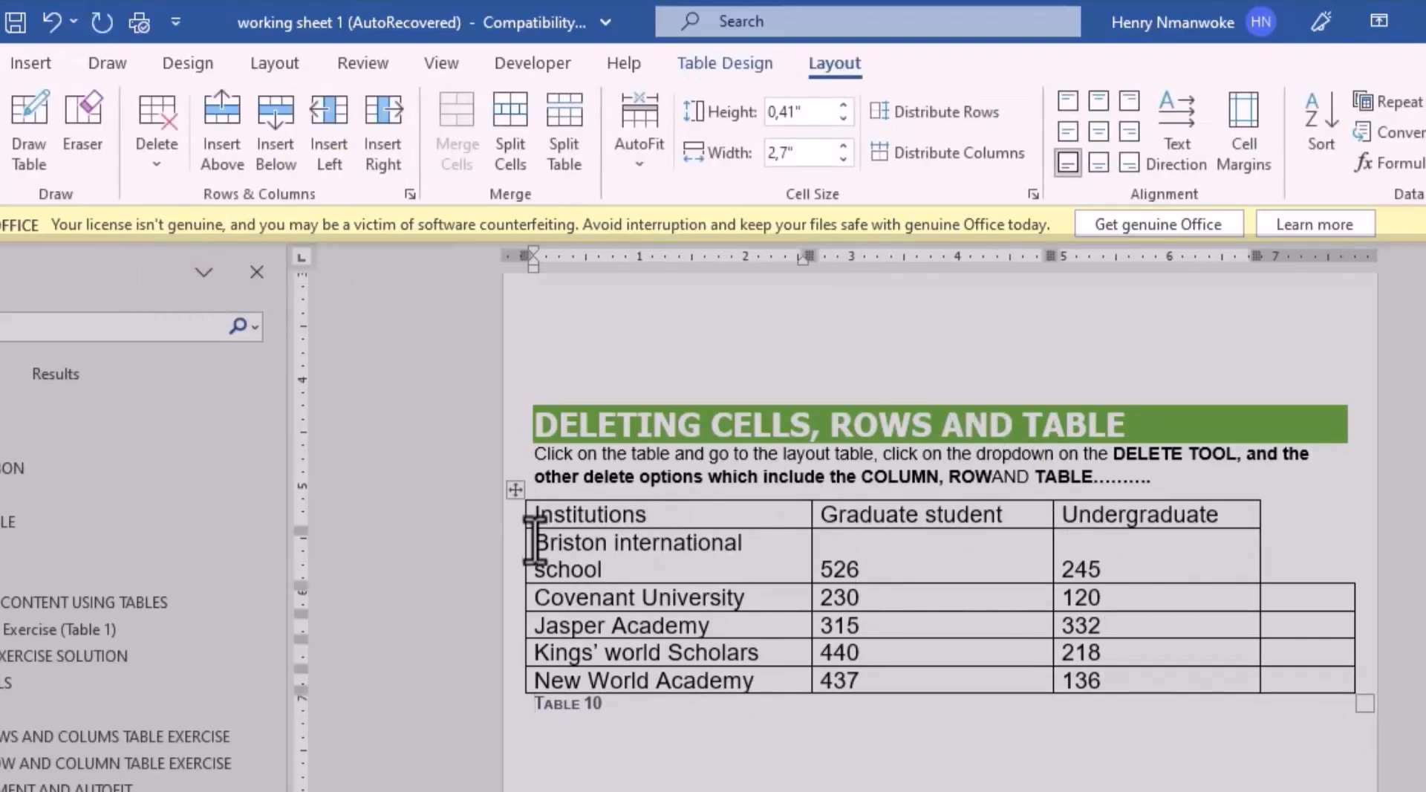
left_click(515, 489)
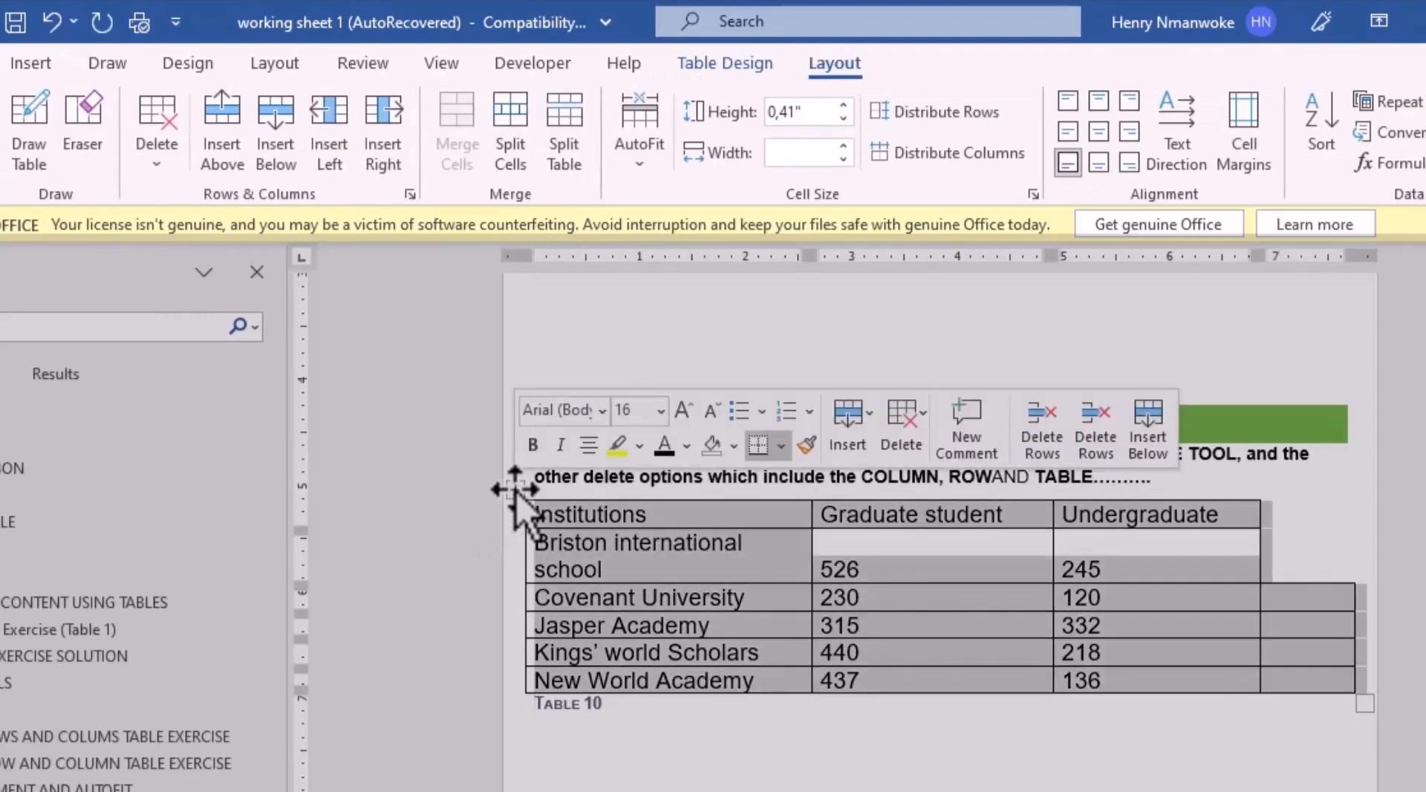
left_click(156, 151)
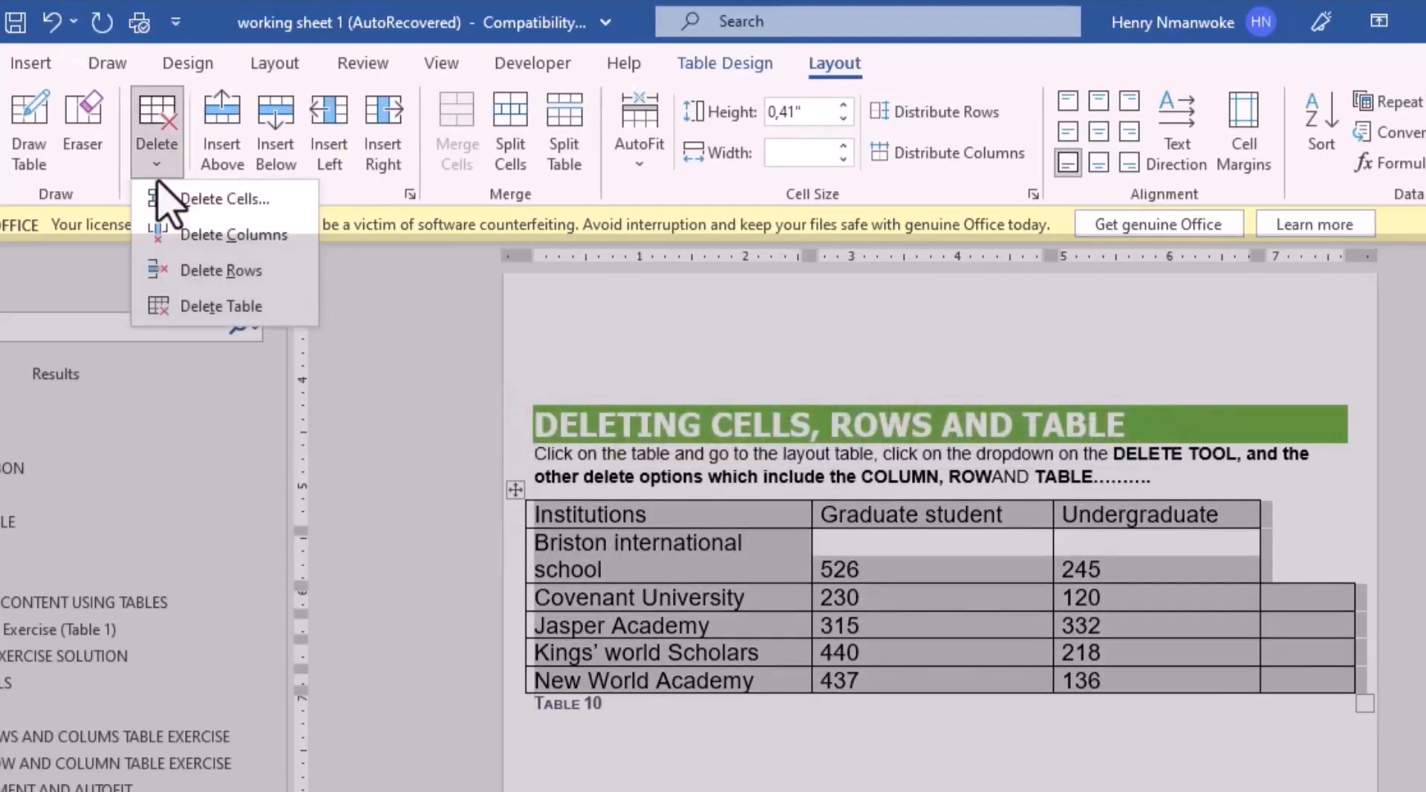
left_click(221, 306)
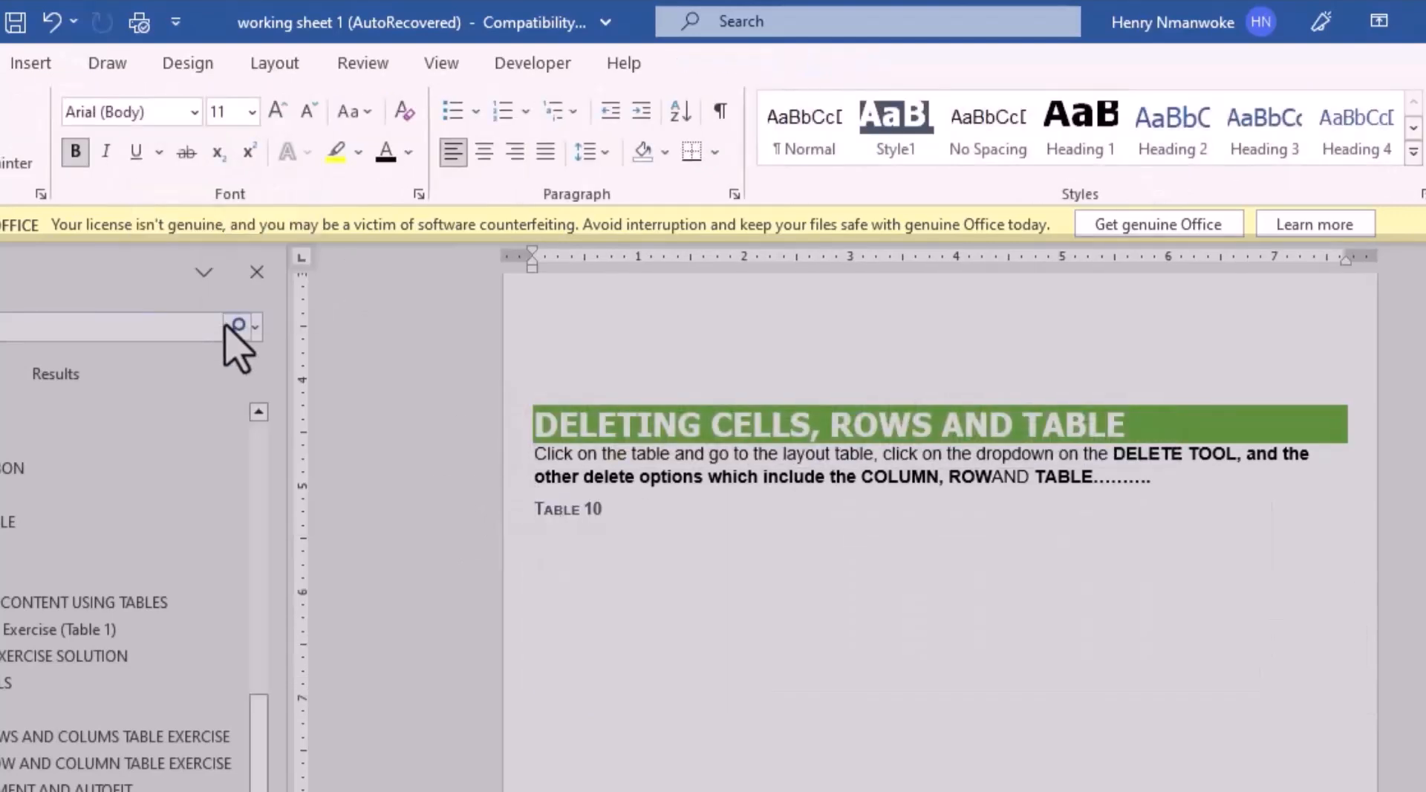
Convert the whole table under CONVERTING THE TABLE TO TEXT AND THEN TO A TABLE to text separated by paragraph marks, and undo the conversion
key("ctrl+z")
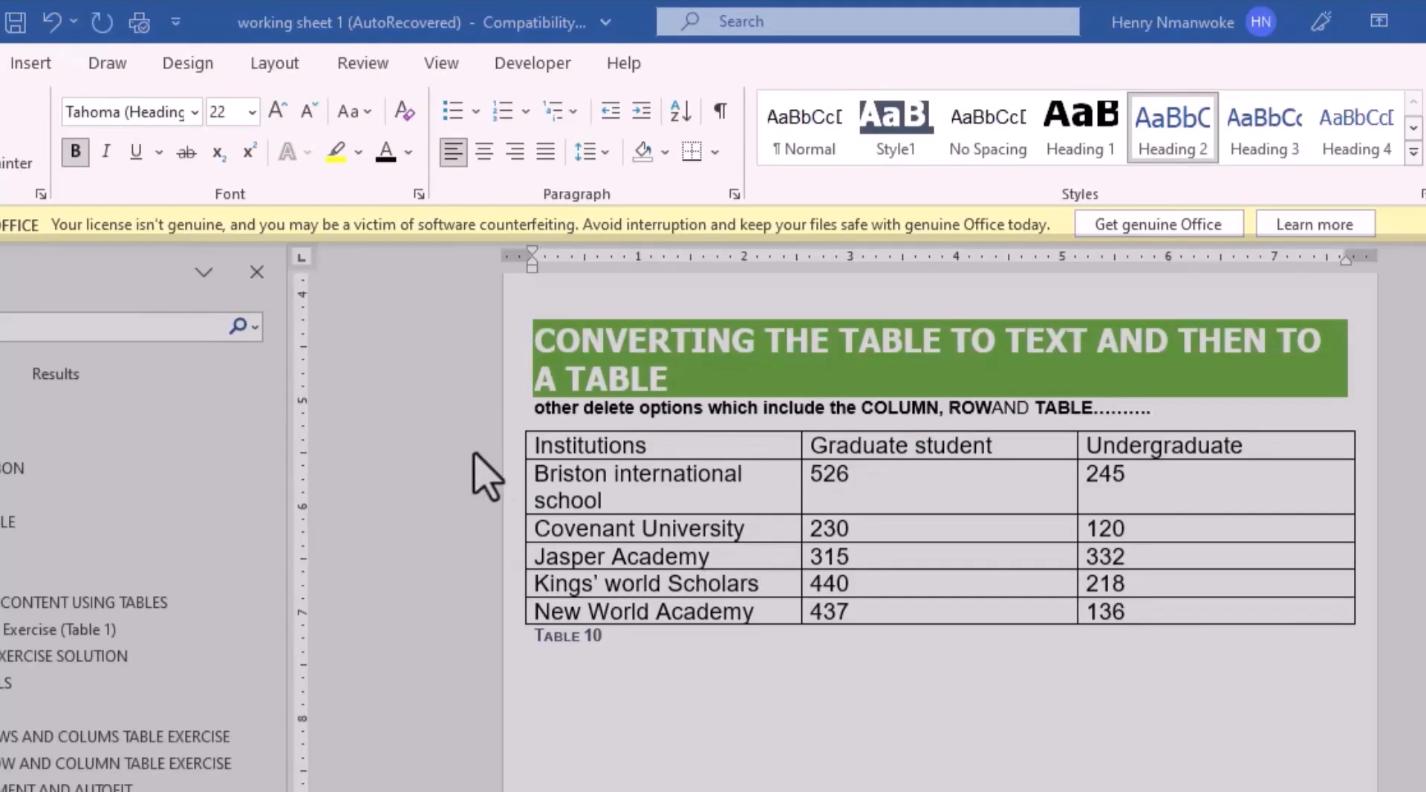
left_click(515, 421)
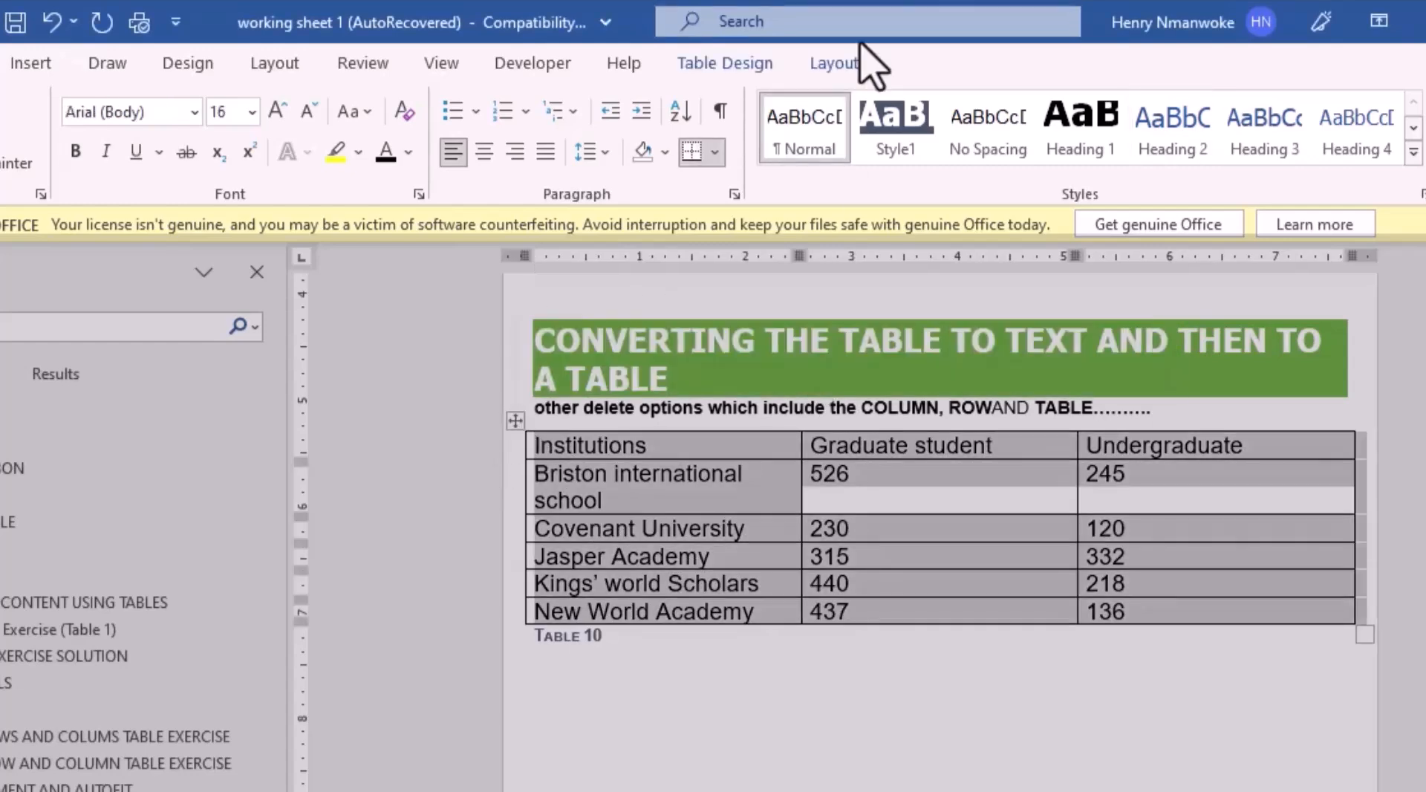
left_click(846, 63)
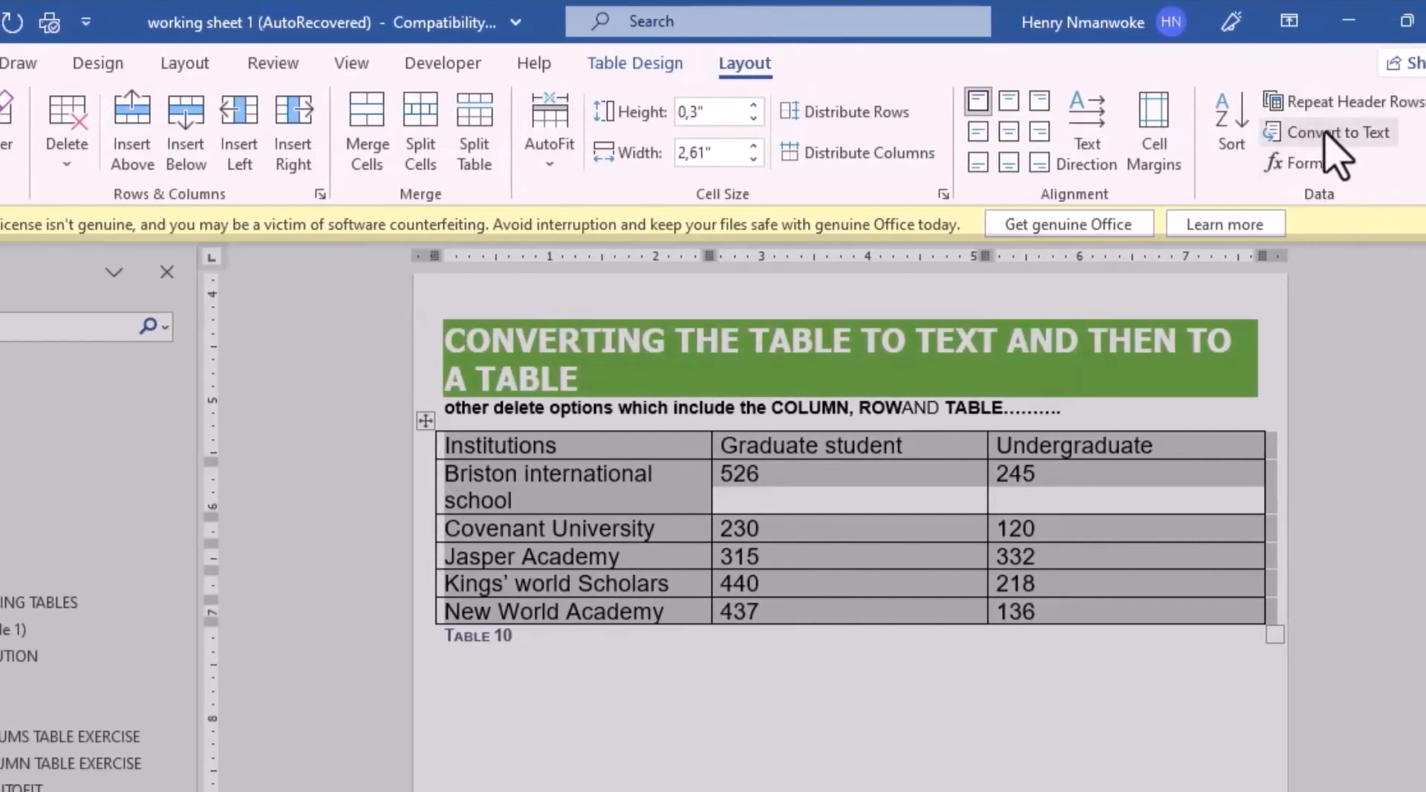
left_click(1322, 137)
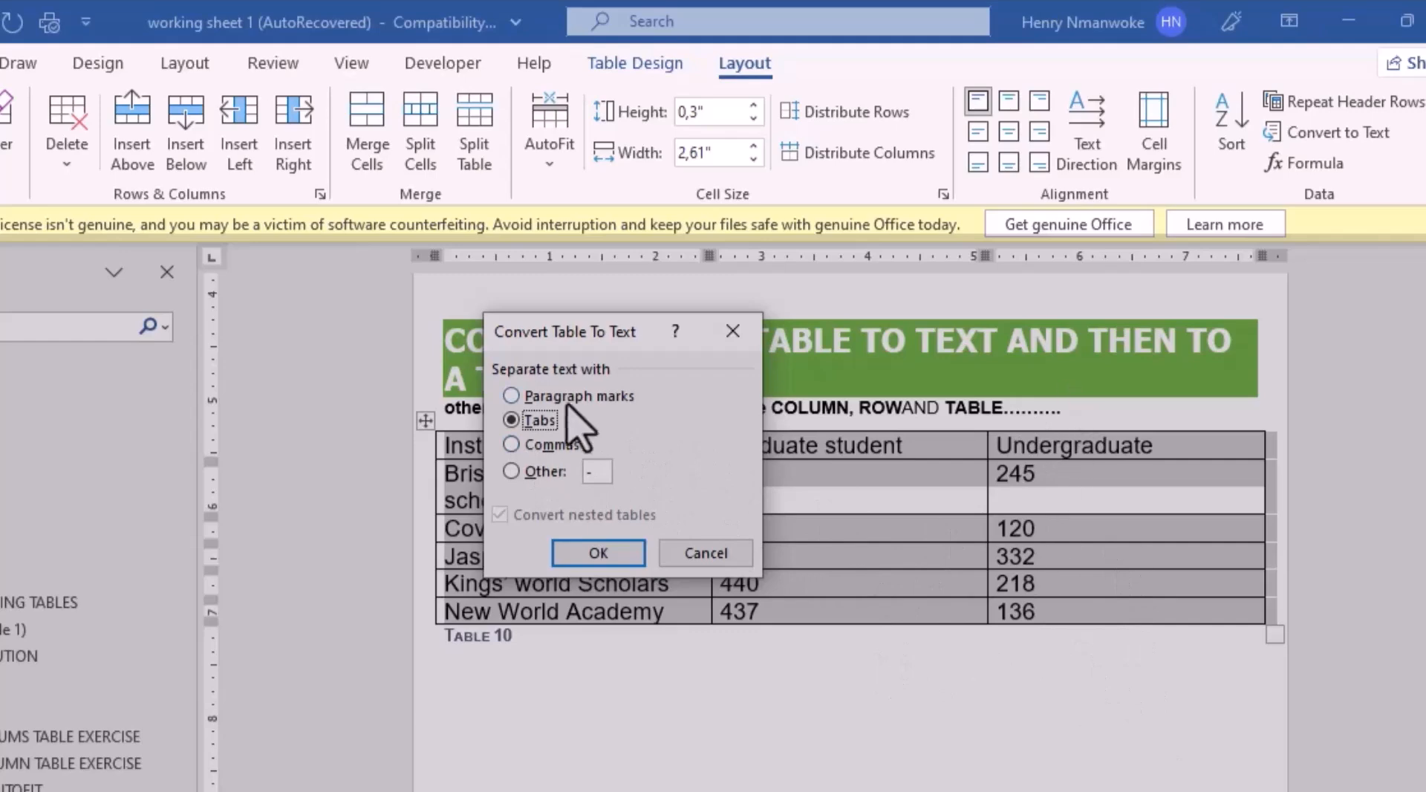
left_click(511, 395)
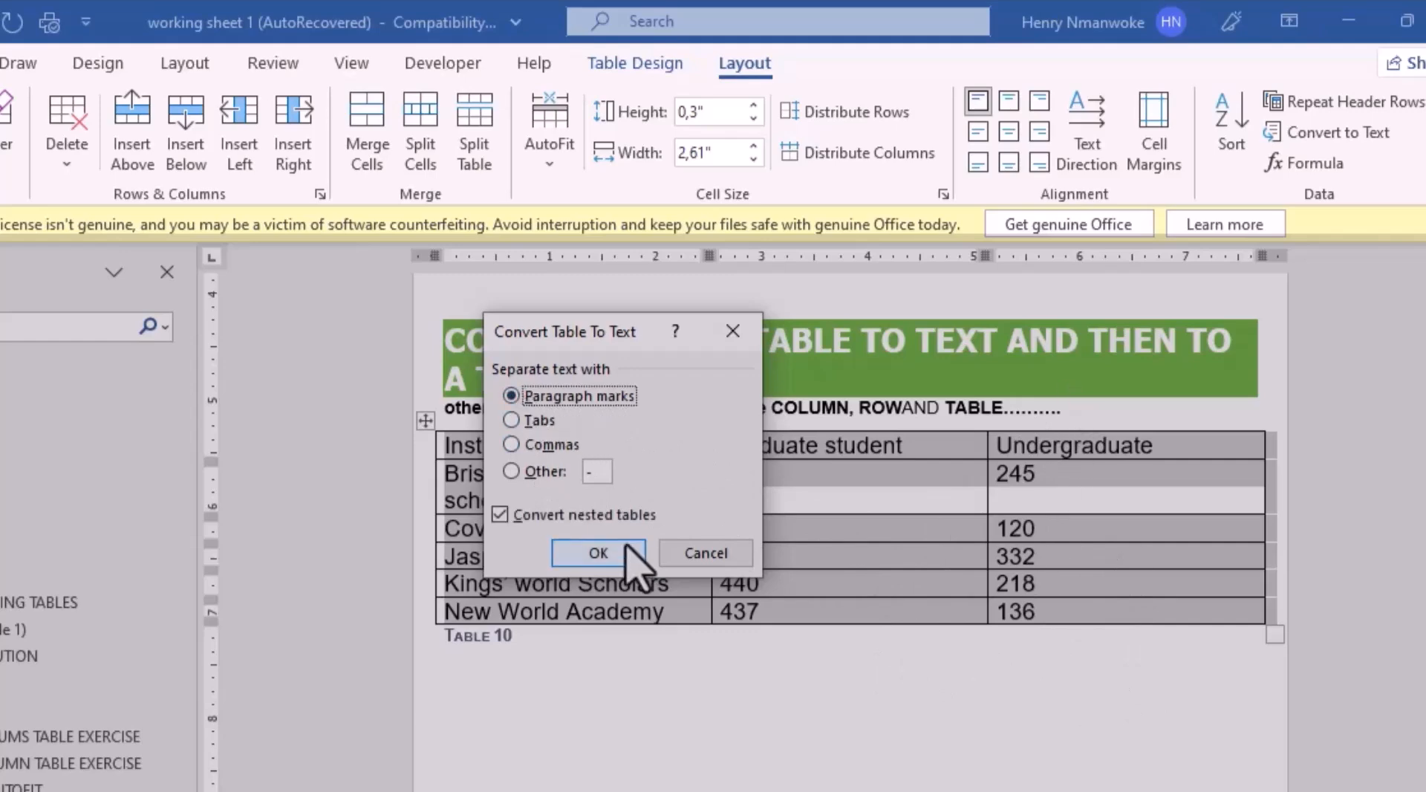
left_click(594, 555)
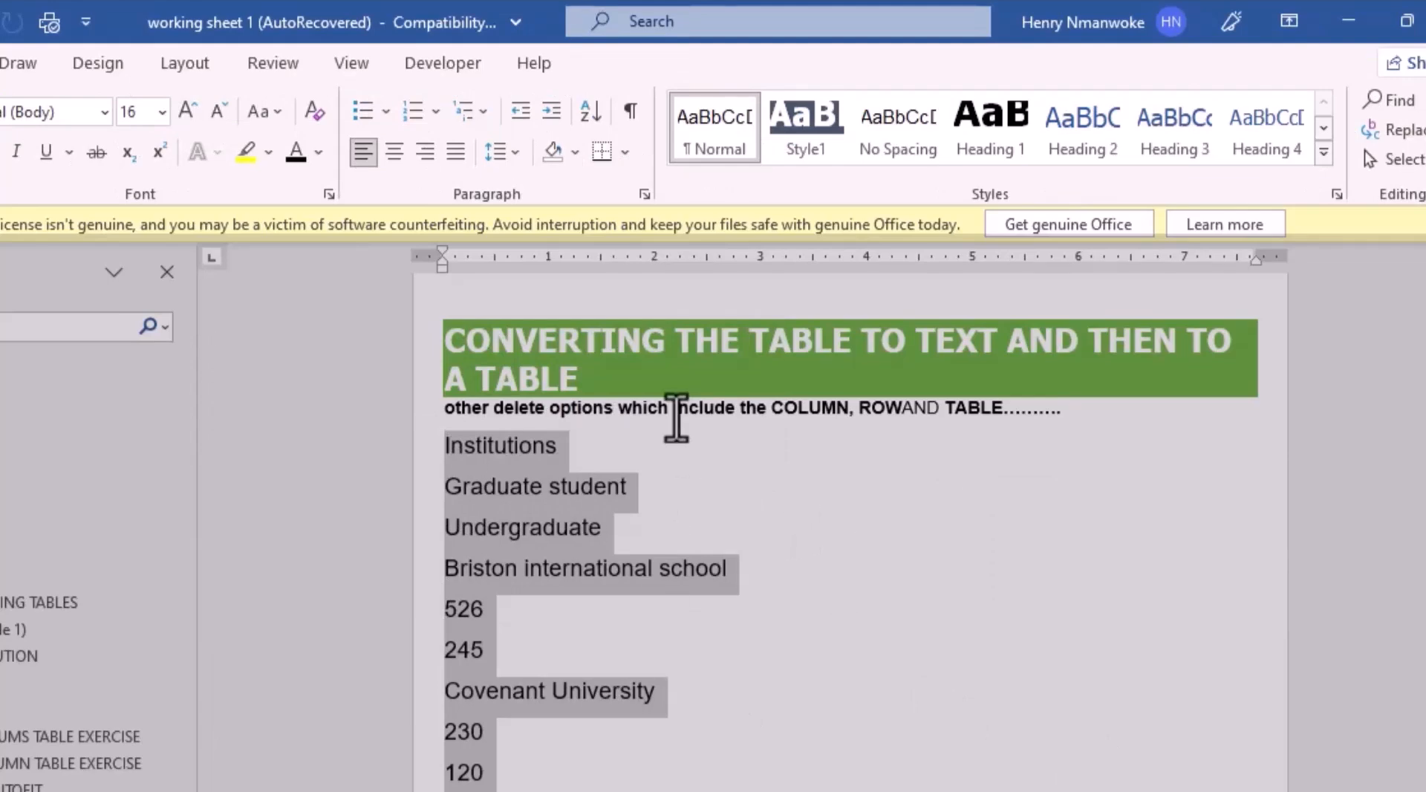
key("ctrl+z")
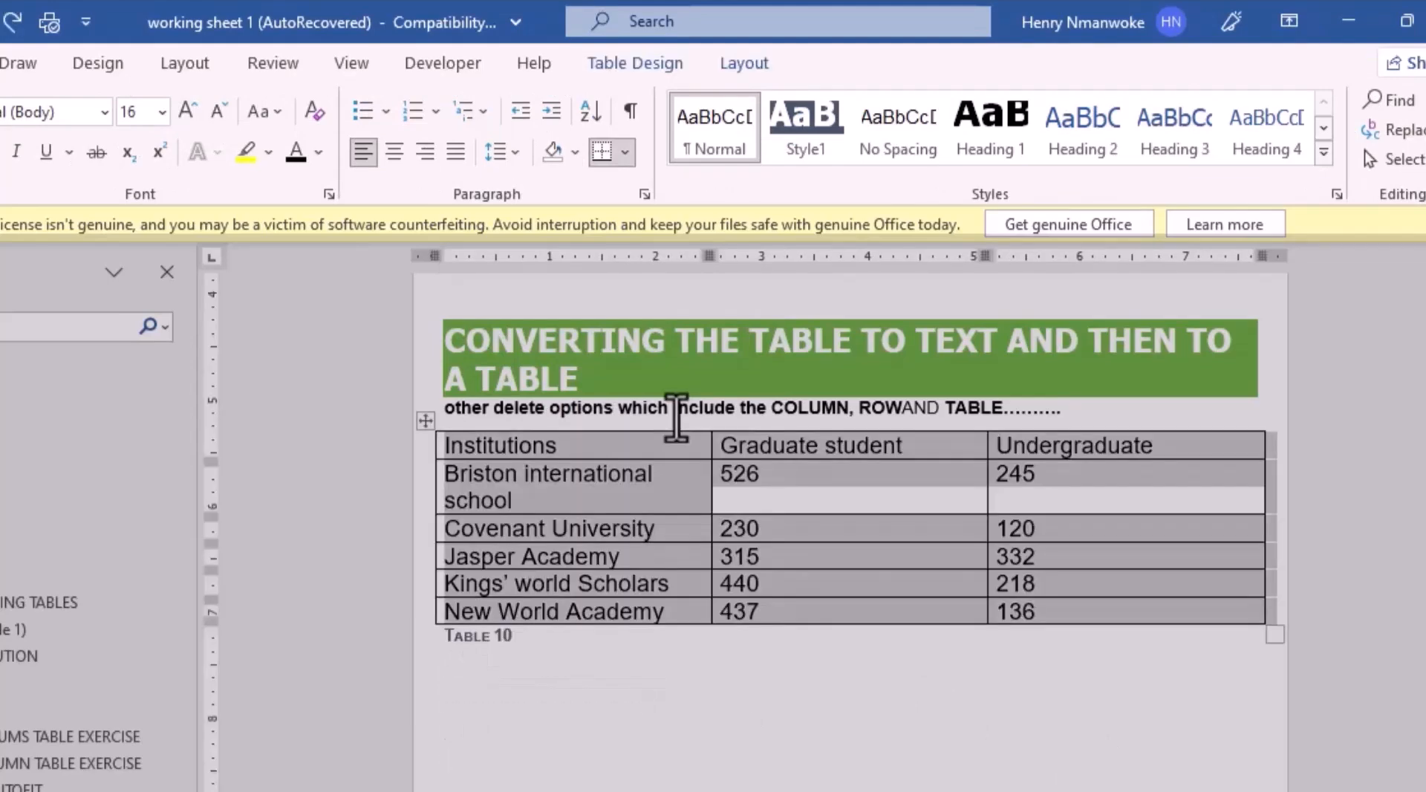
Convert the whole table under CONVERTING THE TABLE TO TEXT AND THEN TO A TABLE to text separated by tabs, and undo the conversion
left_click(758, 67)
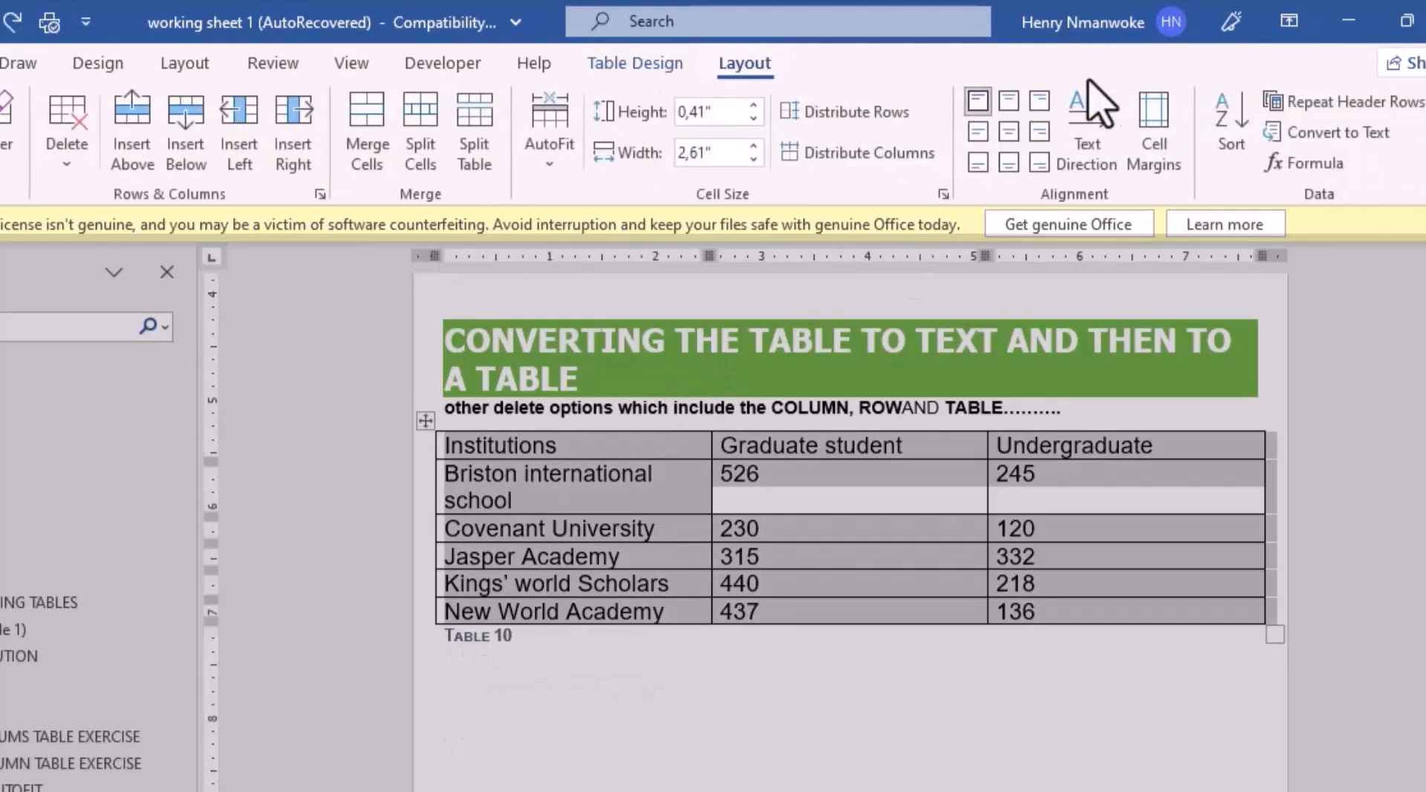
left_click(1308, 133)
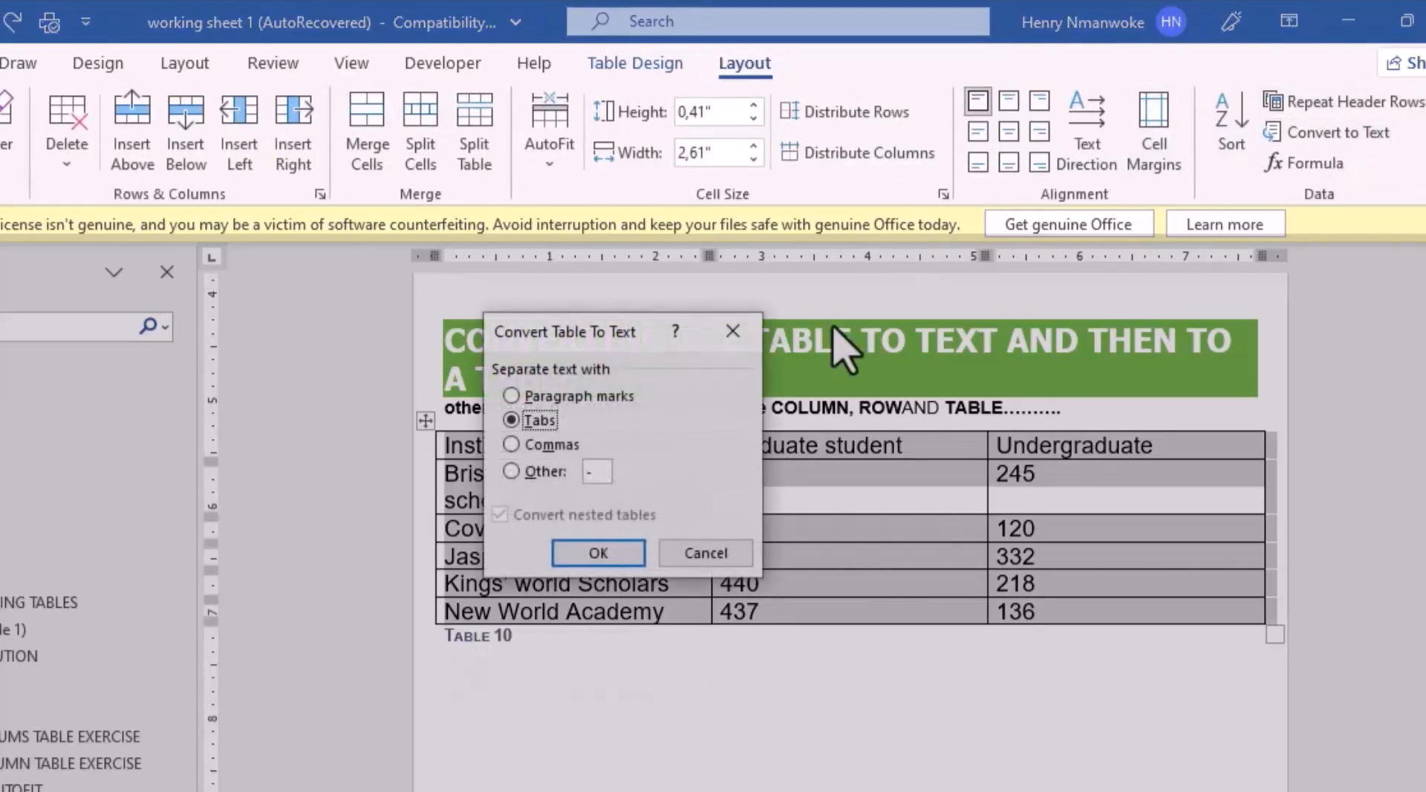
left_click(598, 553)
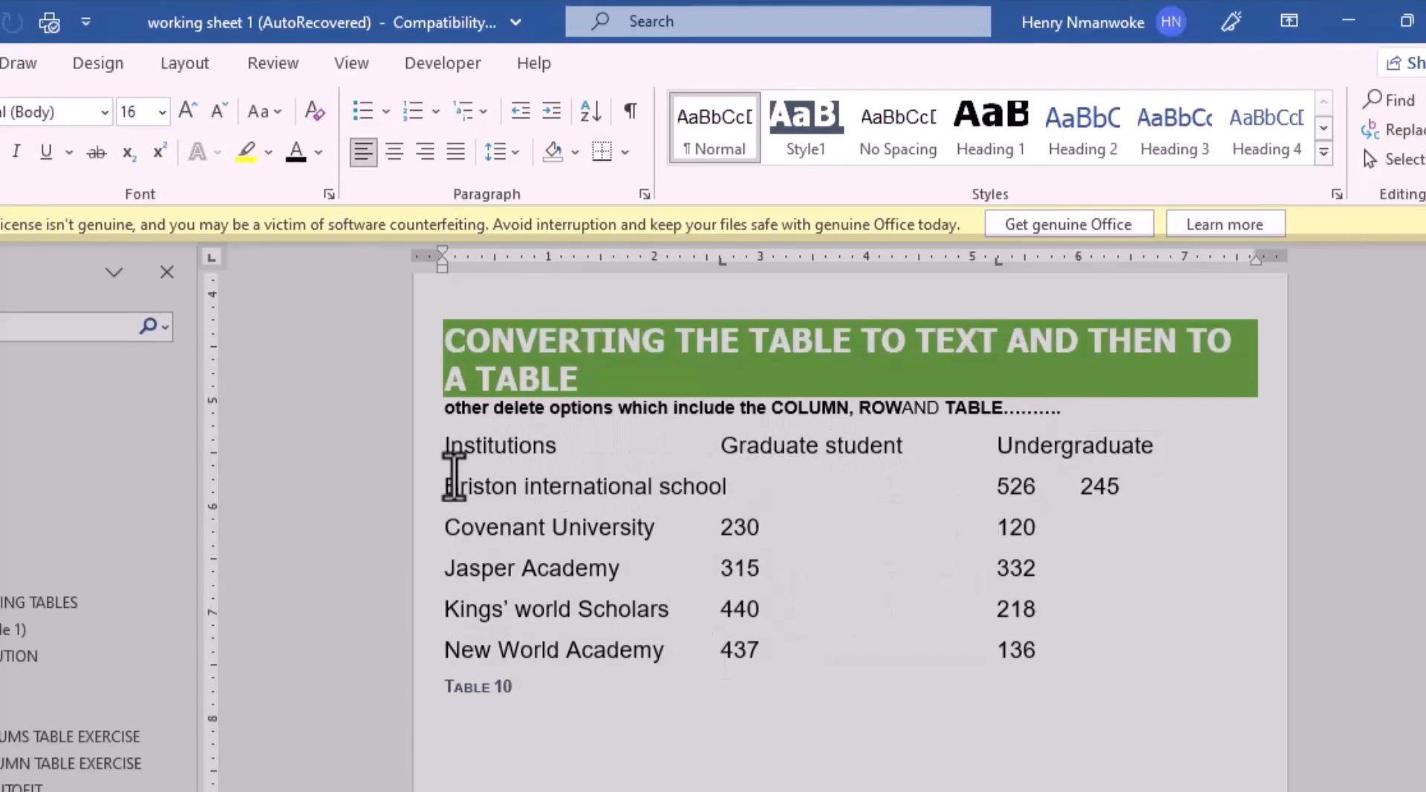
left_click(504, 486)
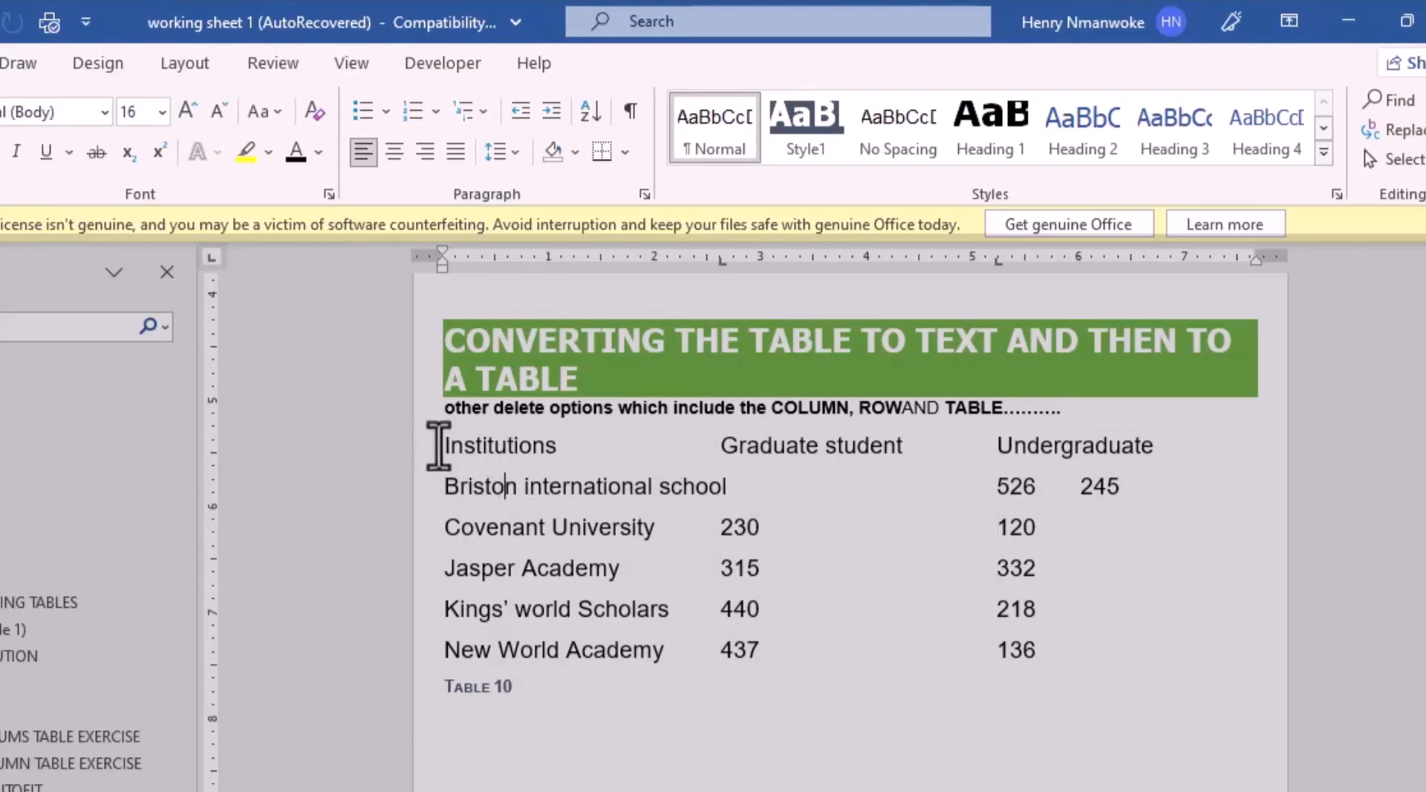
left_click_drag(437, 445, 569, 572)
left_click(569, 572)
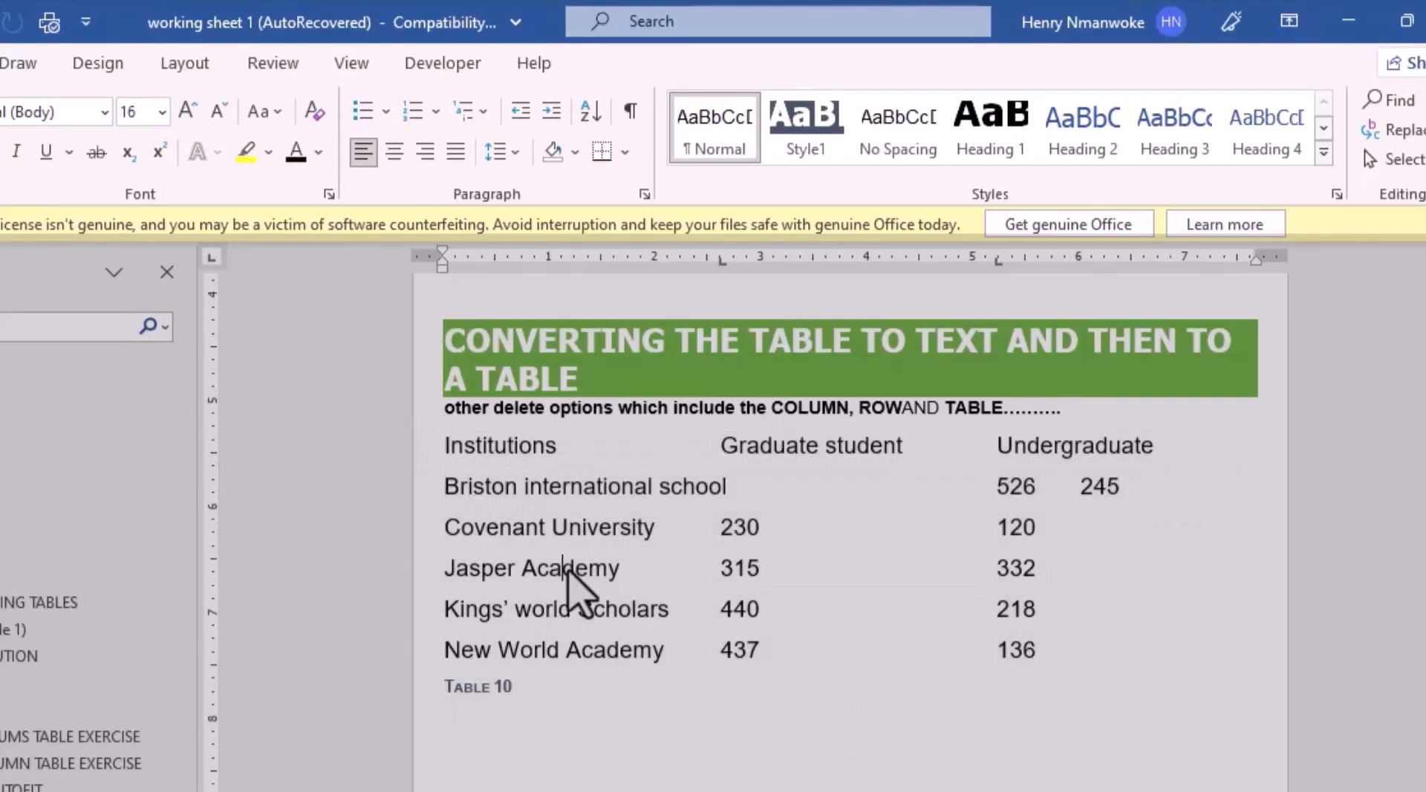
key("ctrl+z")
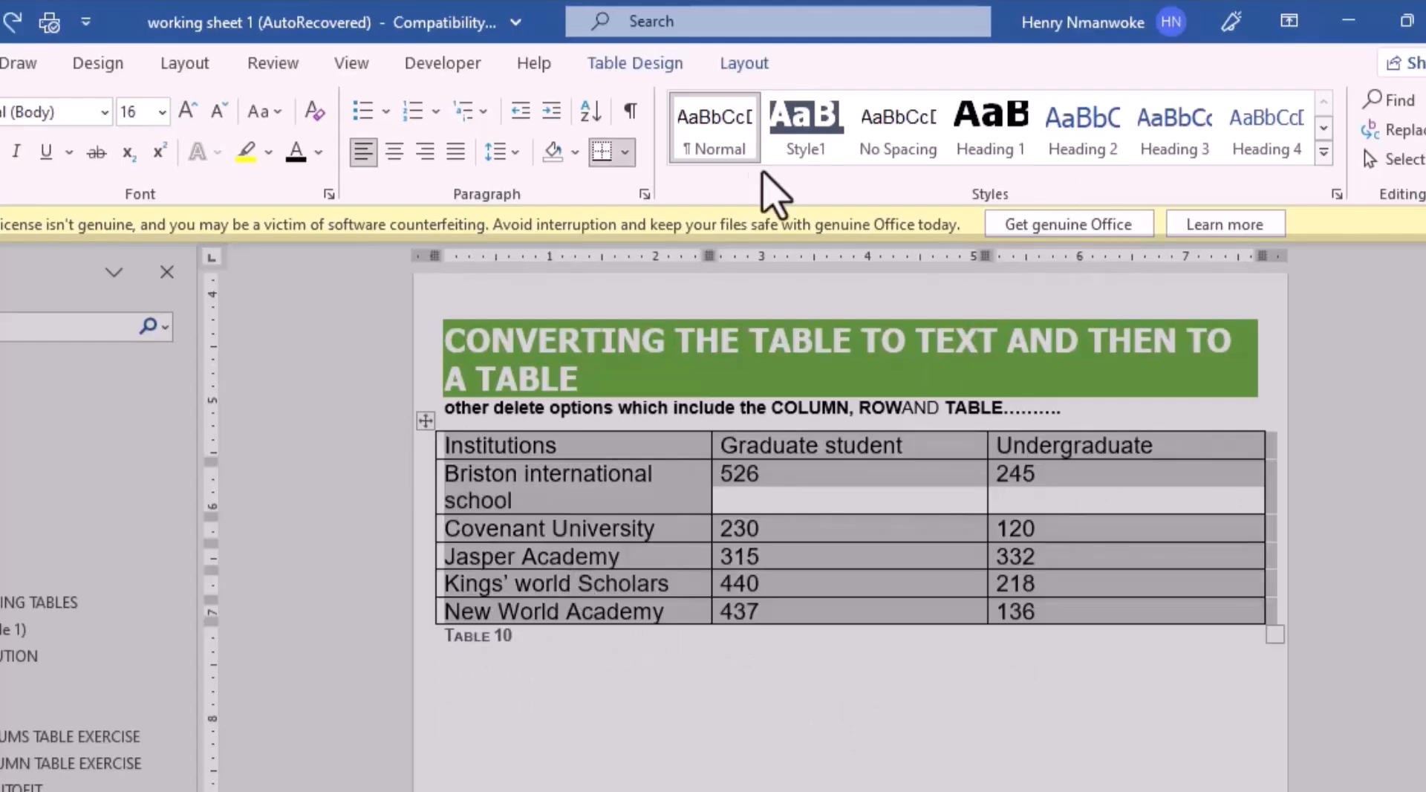
Convert the whole institutions table above the Table 10 caption to text separated by paragraph marks
left_click(741, 72)
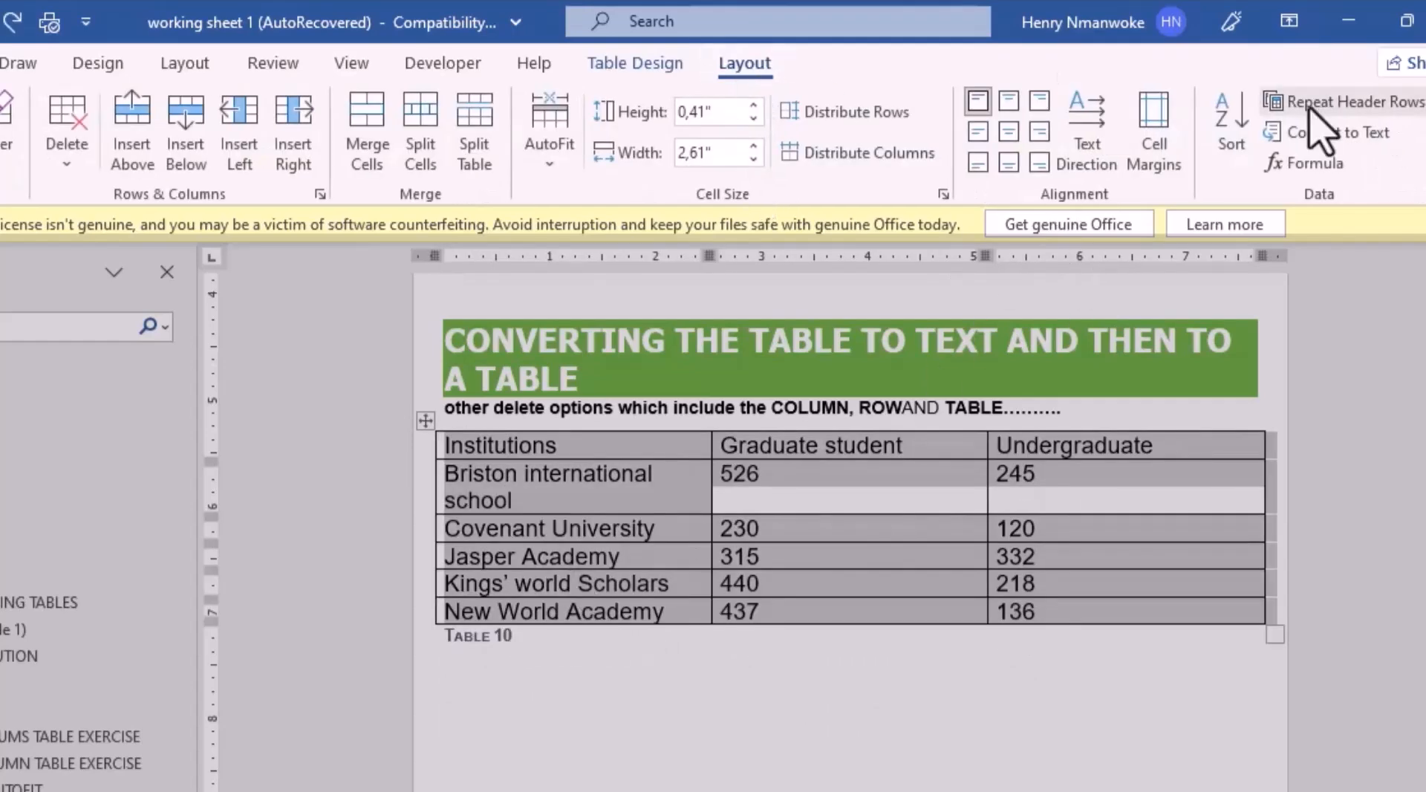
left_click(1343, 134)
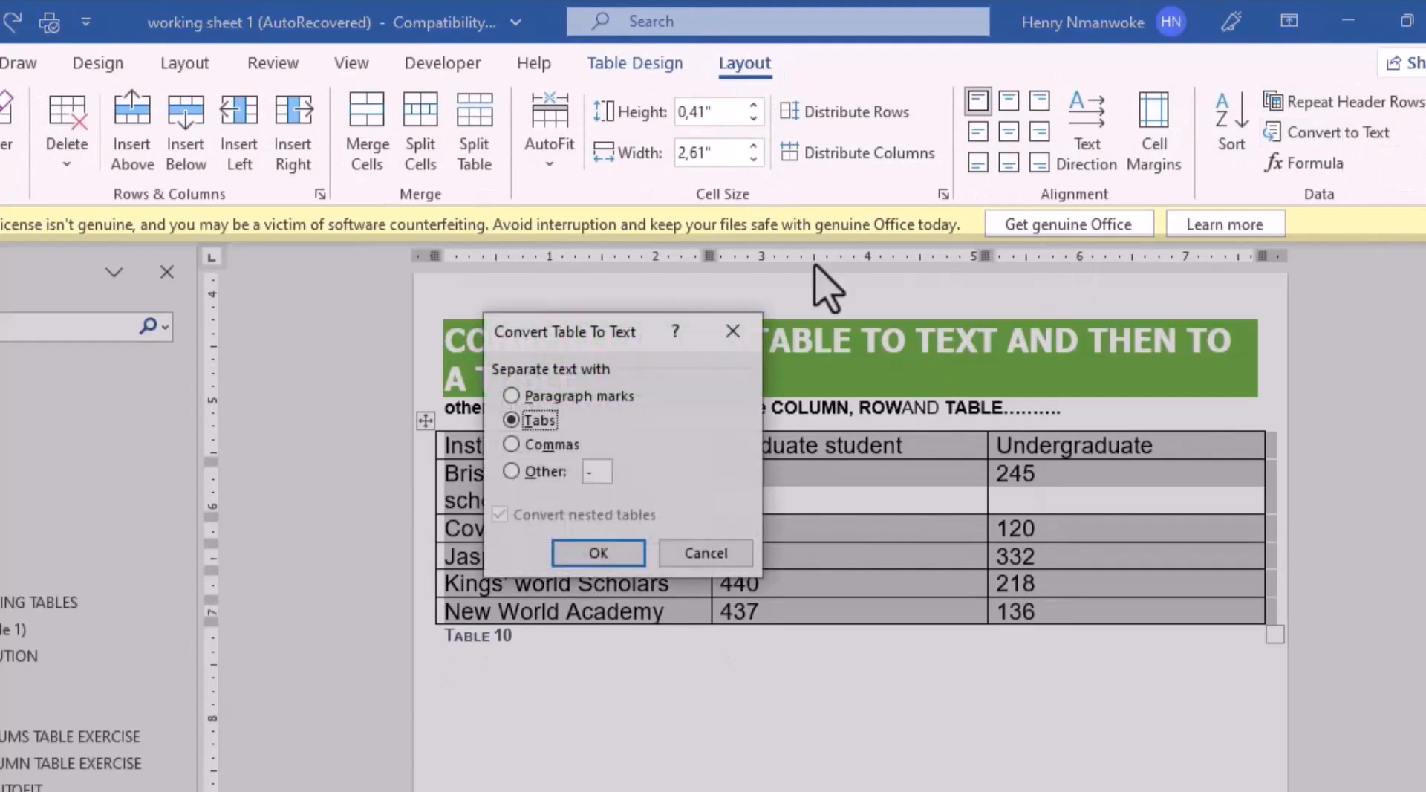
left_click(512, 396)
left_click(598, 552)
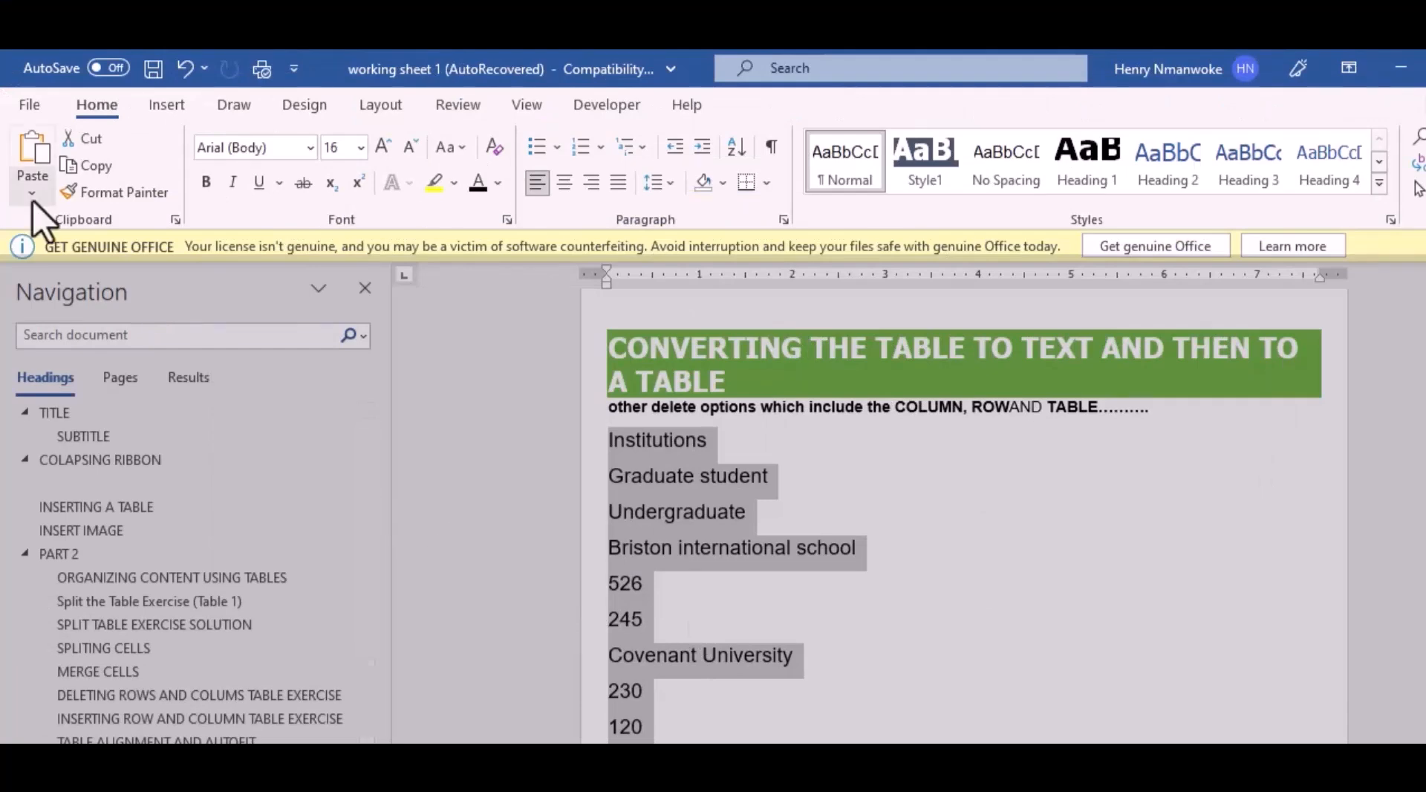
Convert the selected institutions text back to a table with 3 columns, AutoFit to window, separating text at paragraphs
left_click(170, 103)
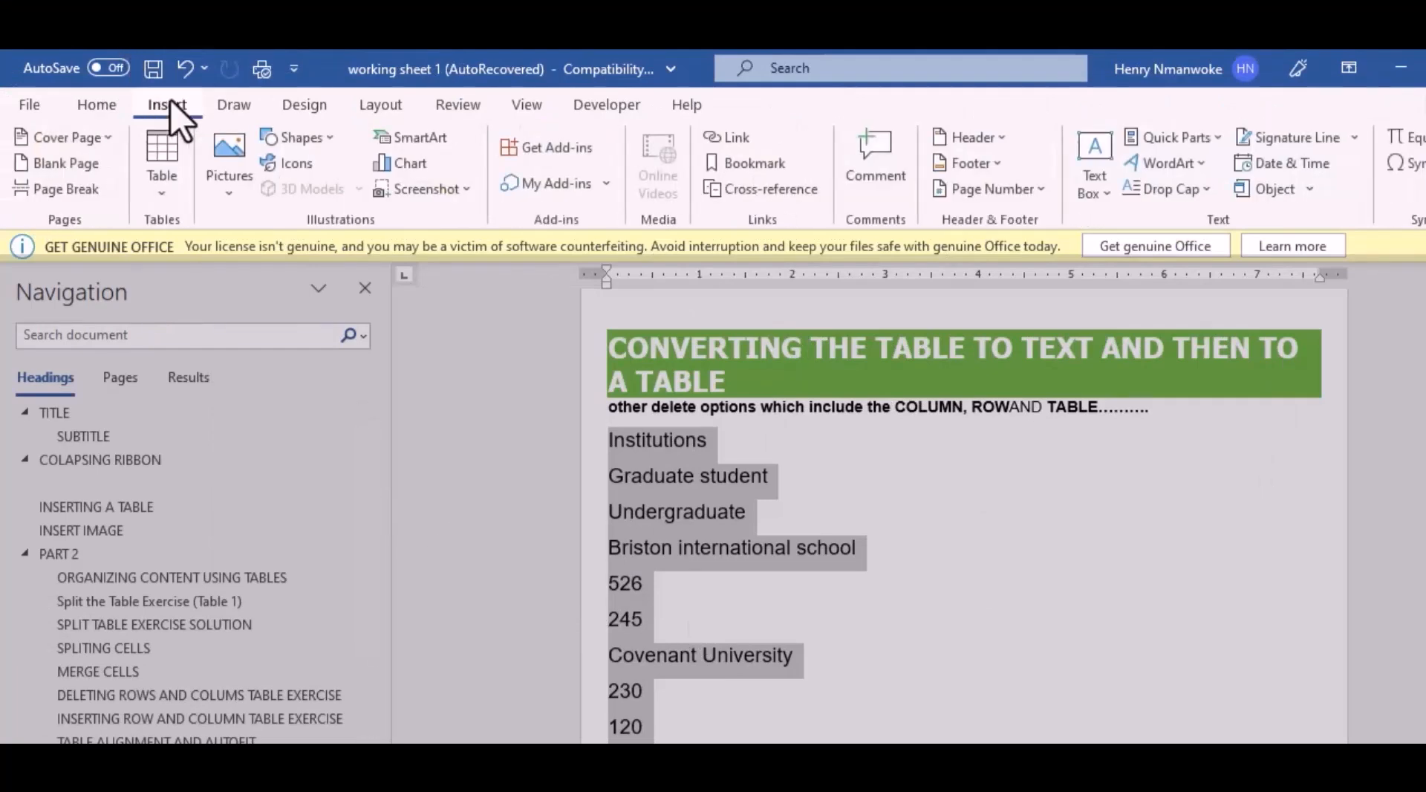
left_click(159, 195)
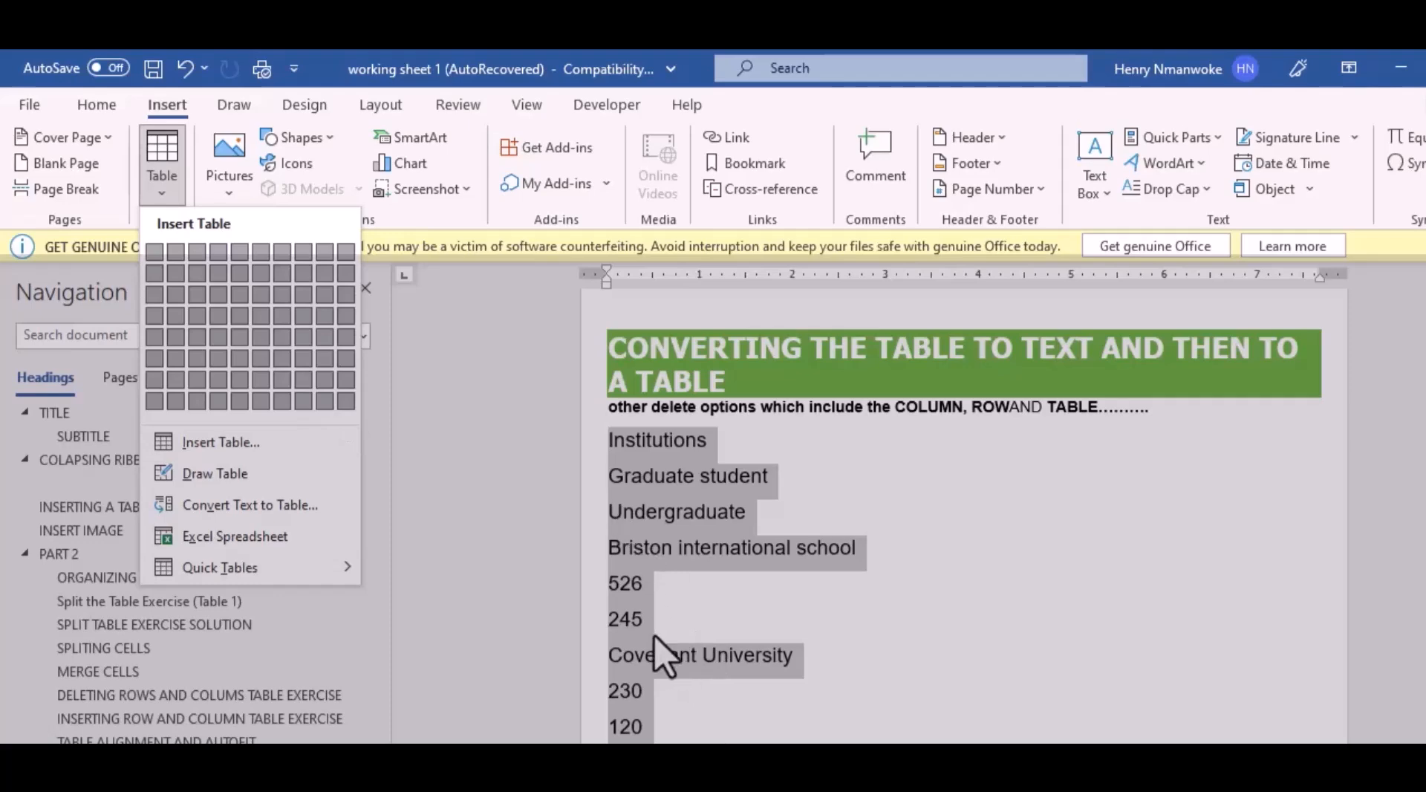
left_click(240, 509)
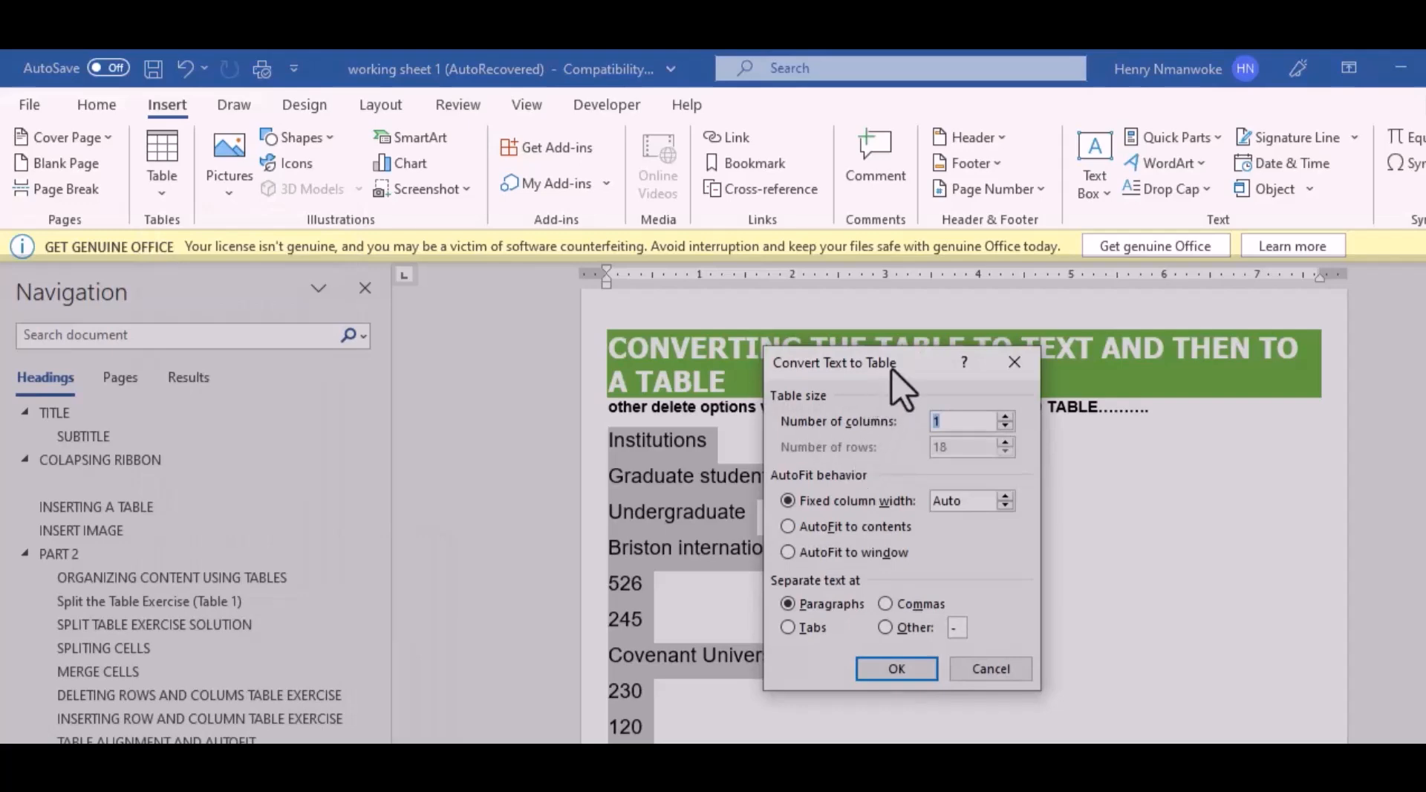
left_click_drag(893, 368, 988, 391)
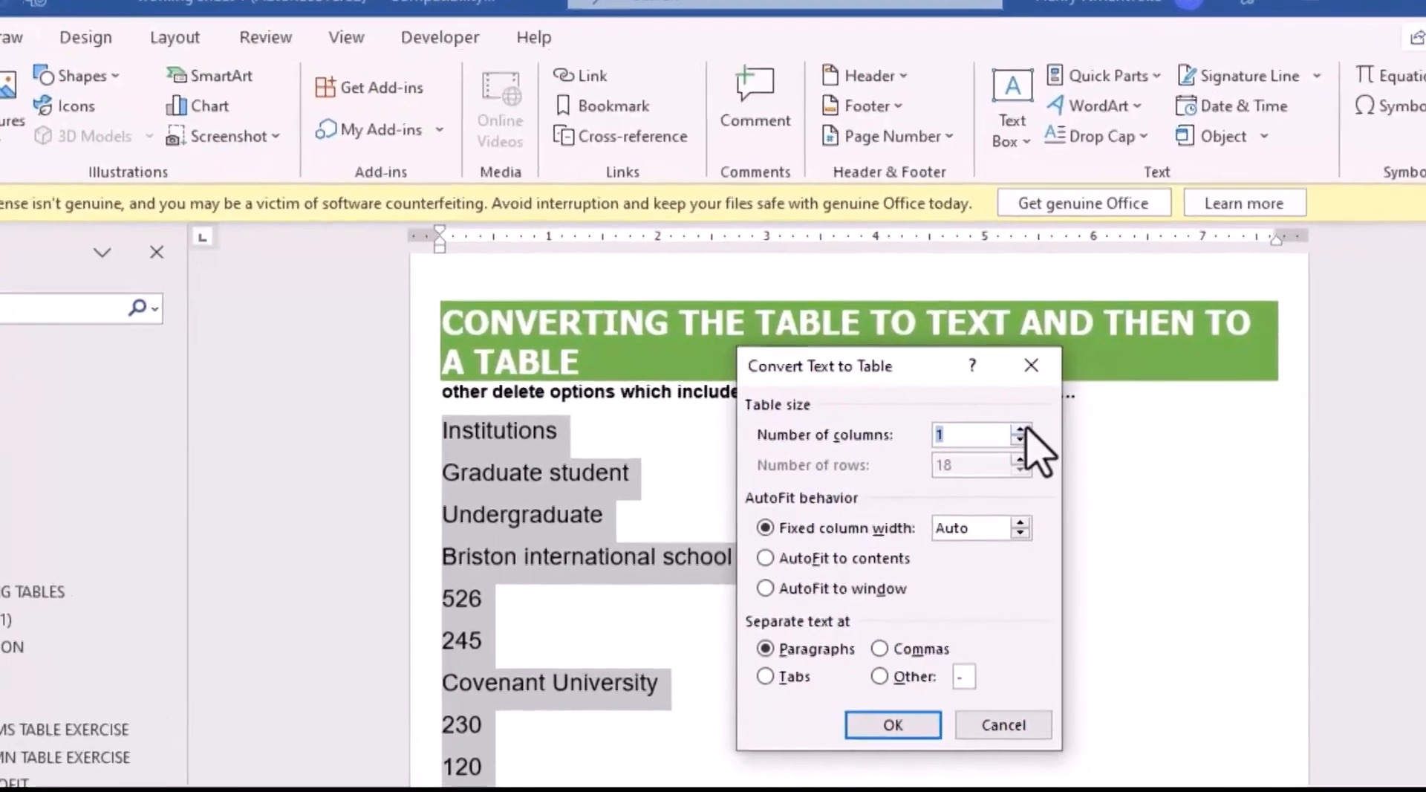
left_click(1102, 438)
left_click(1011, 429)
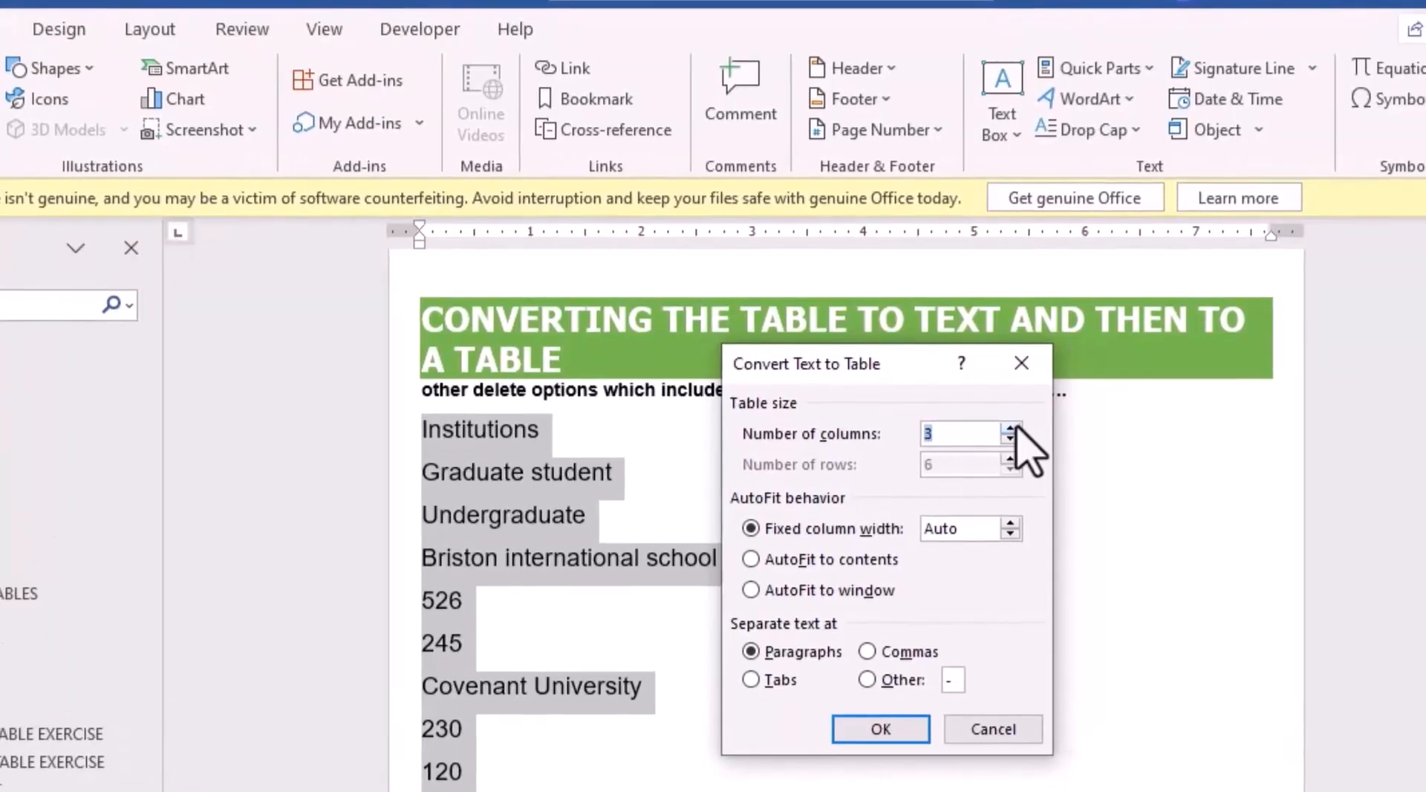
left_click(750, 590)
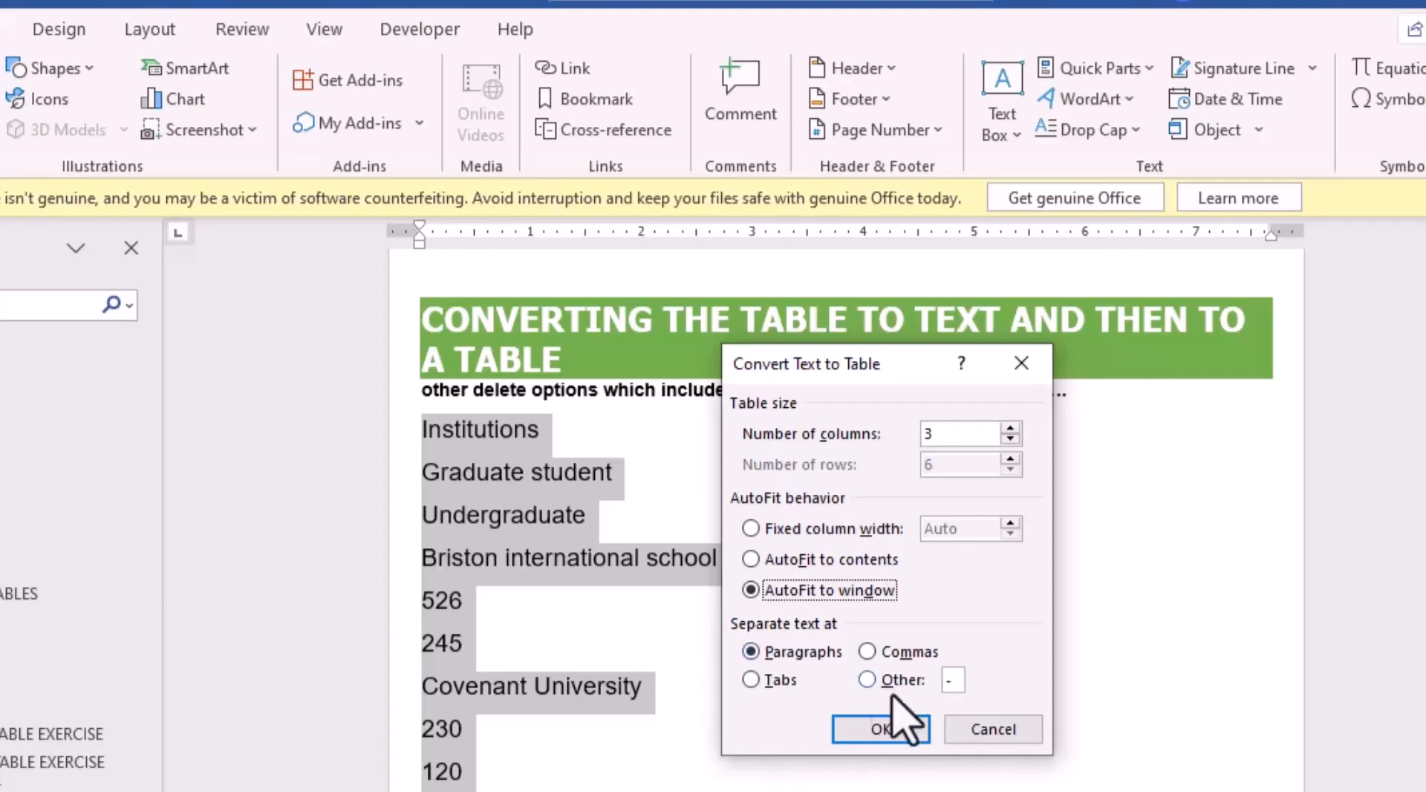
left_click(888, 731)
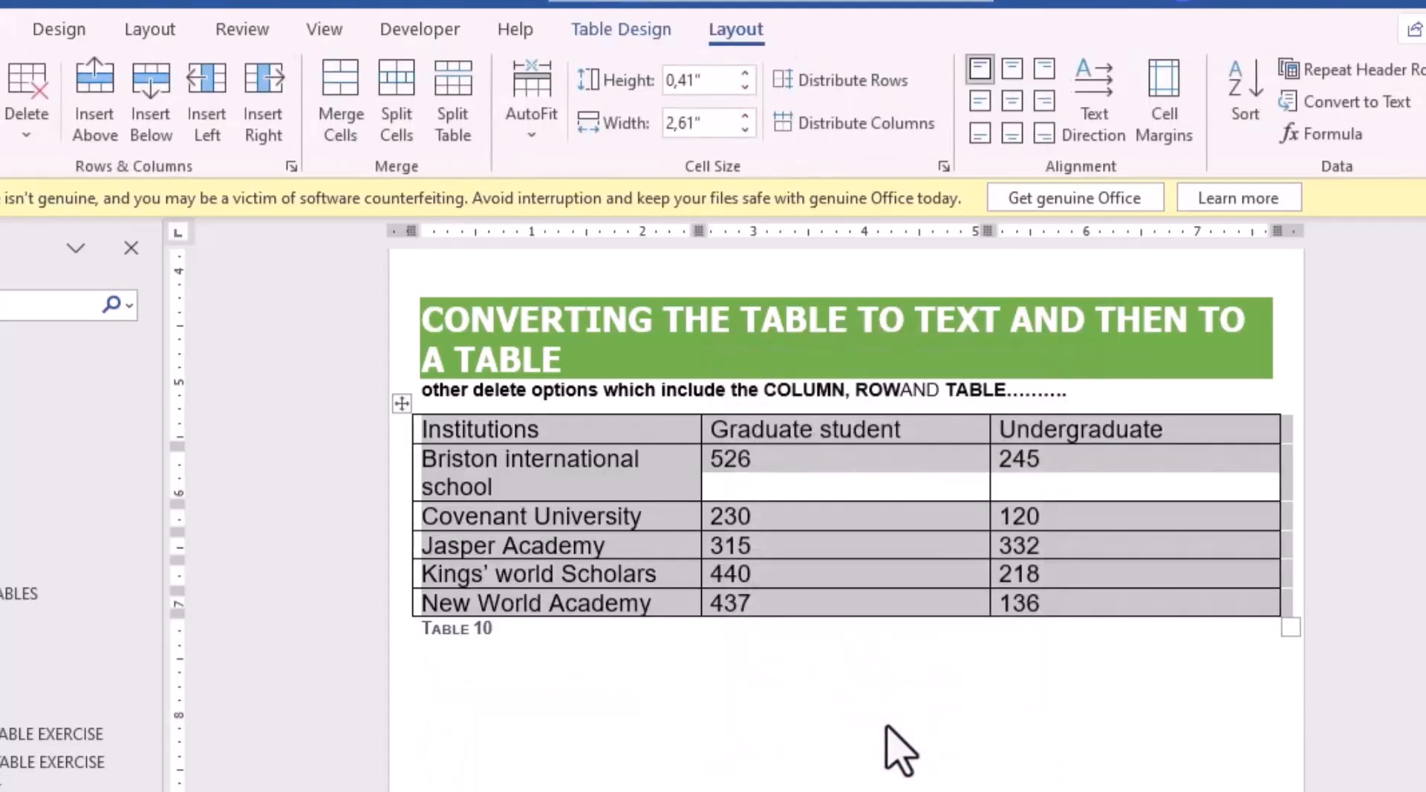
left_click(772, 730)
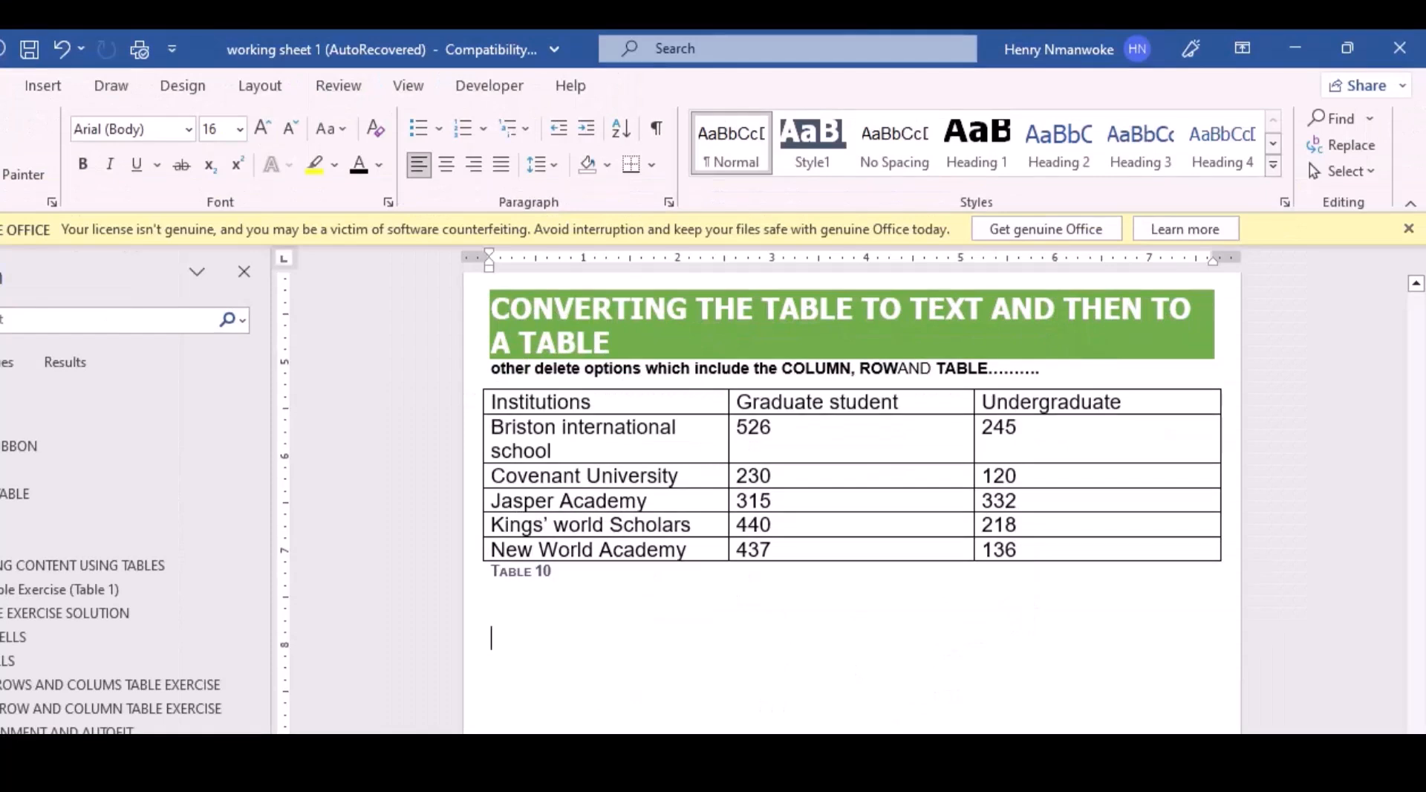